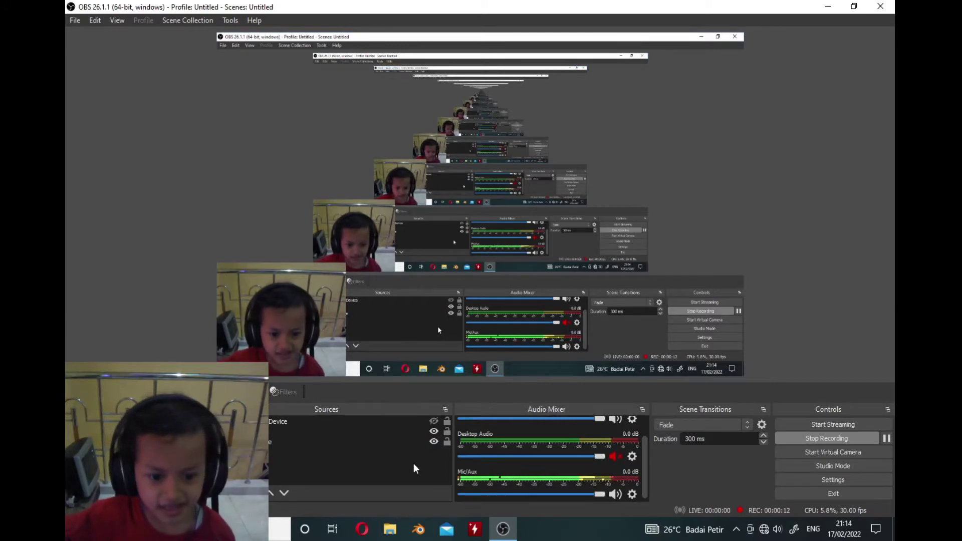
# Switch to Blender, dismiss the splash screen and delete the default cube
pyautogui.click(420, 532)
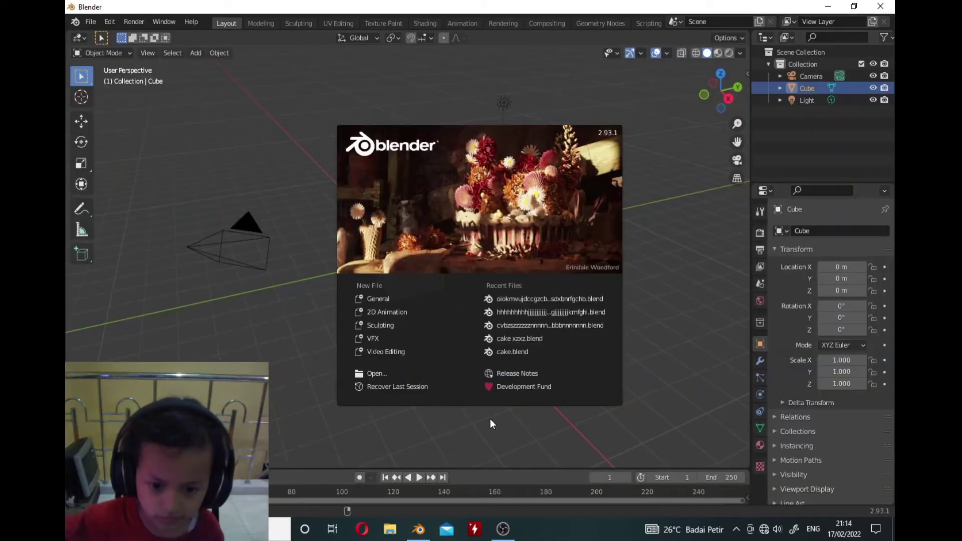
pyautogui.click(428, 342)
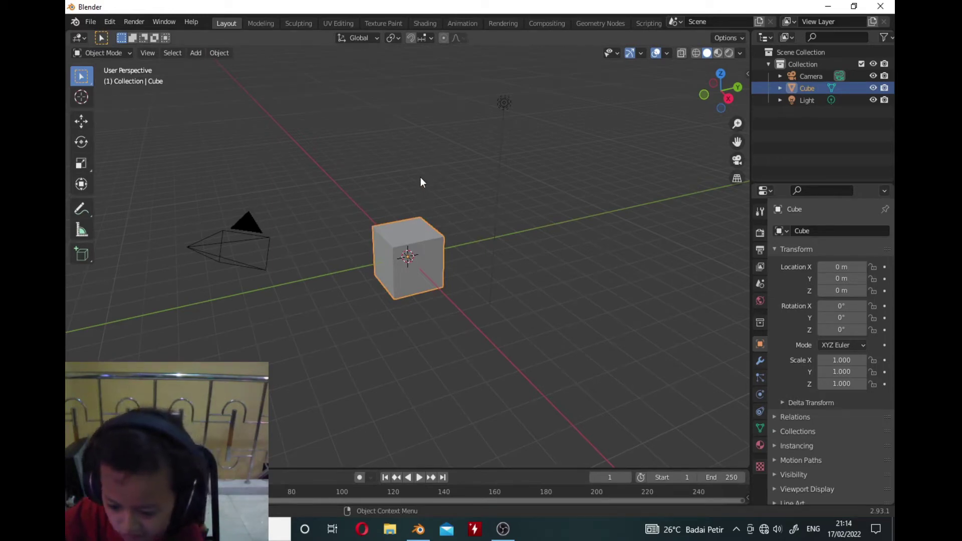
pyautogui.press('Delete')
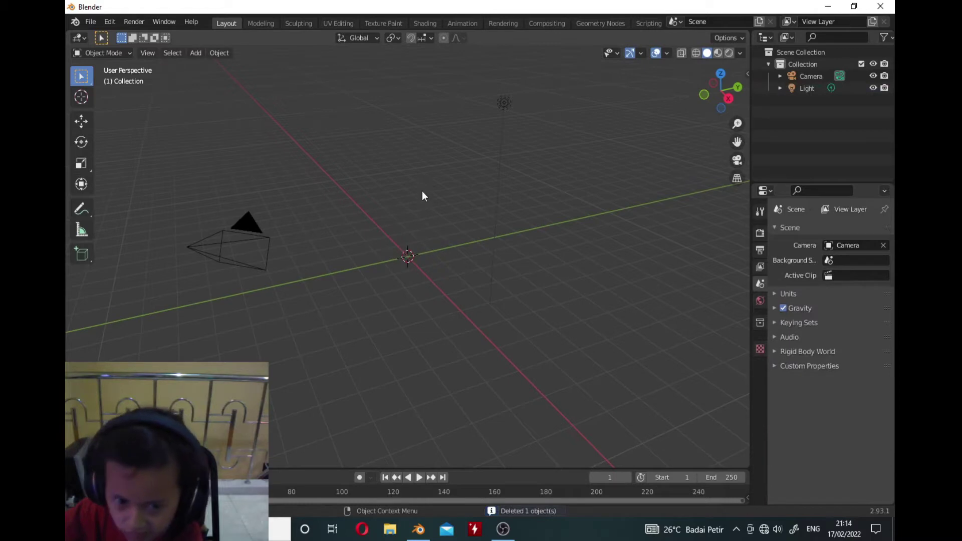
# Add a cone mesh at the world origin
pyautogui.click(194, 53)
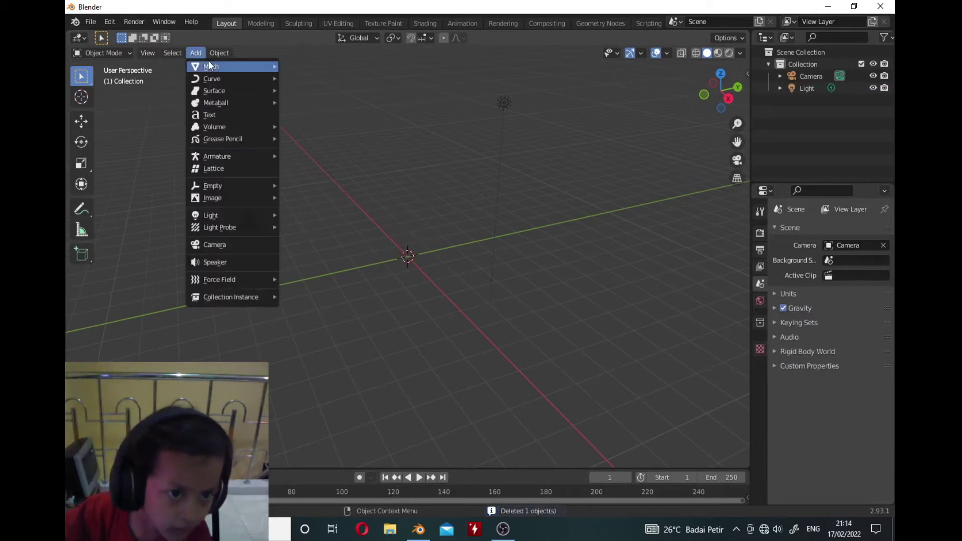
pyautogui.moveTo(212, 66)
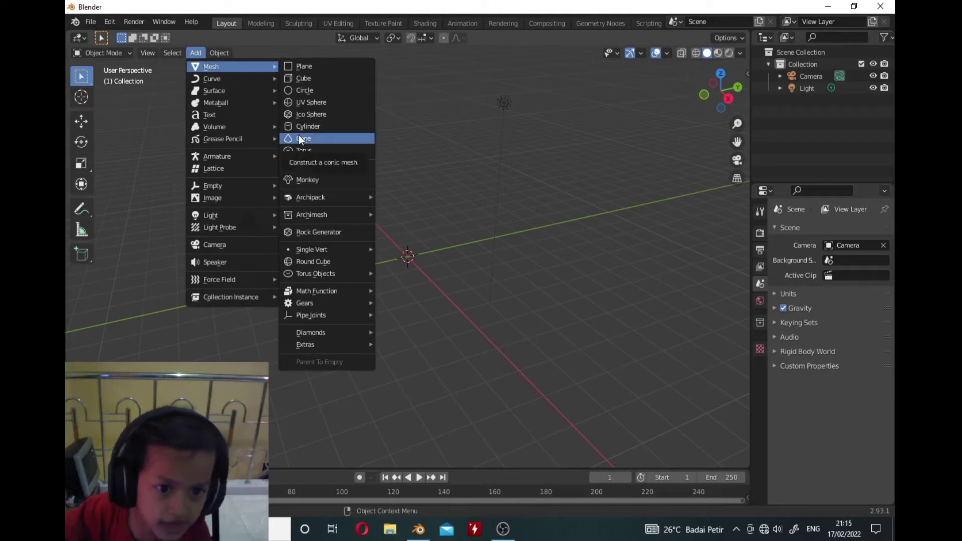
pyautogui.click(325, 137)
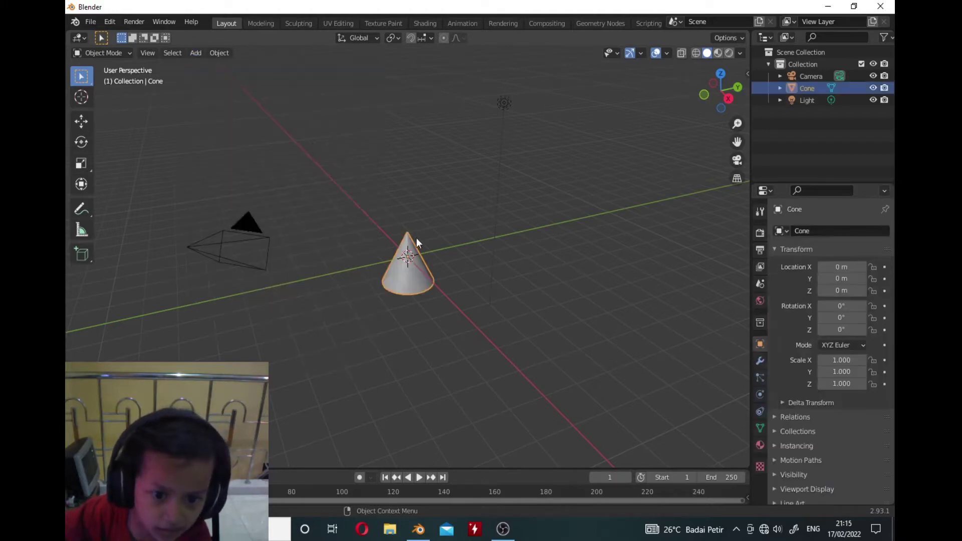
# Rotate the cone about -181° around X to point its tip downward, and stretch it along Z to a scale of about 2.28
pyautogui.moveTo(416, 238); pyautogui.dragTo(376, 221, button='middle')
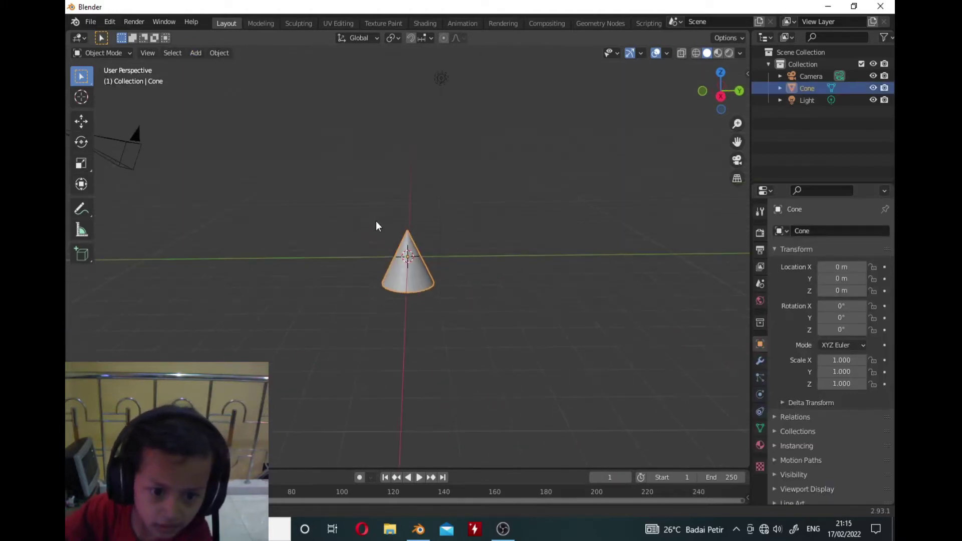
pyautogui.click(81, 164)
pyautogui.scroll(1, 381, 281)
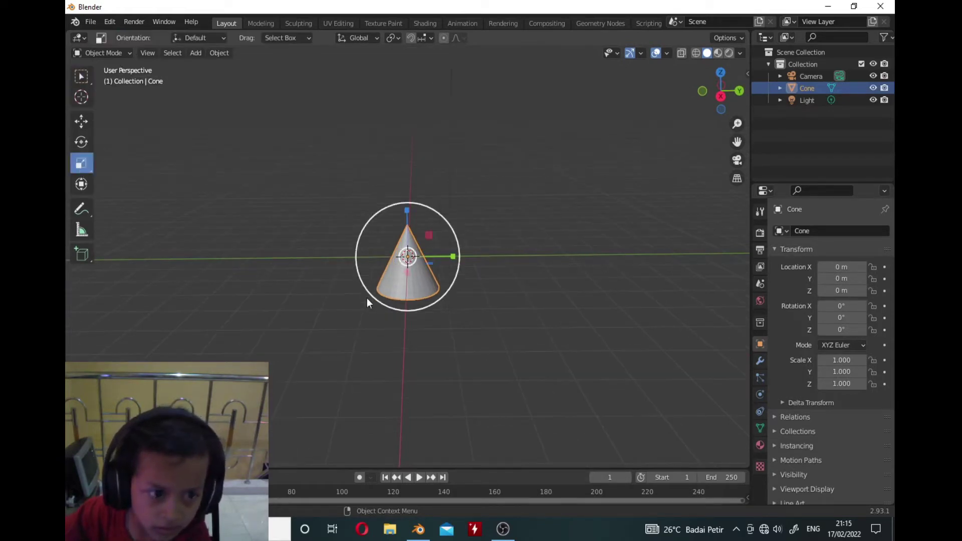
pyautogui.click(76, 142)
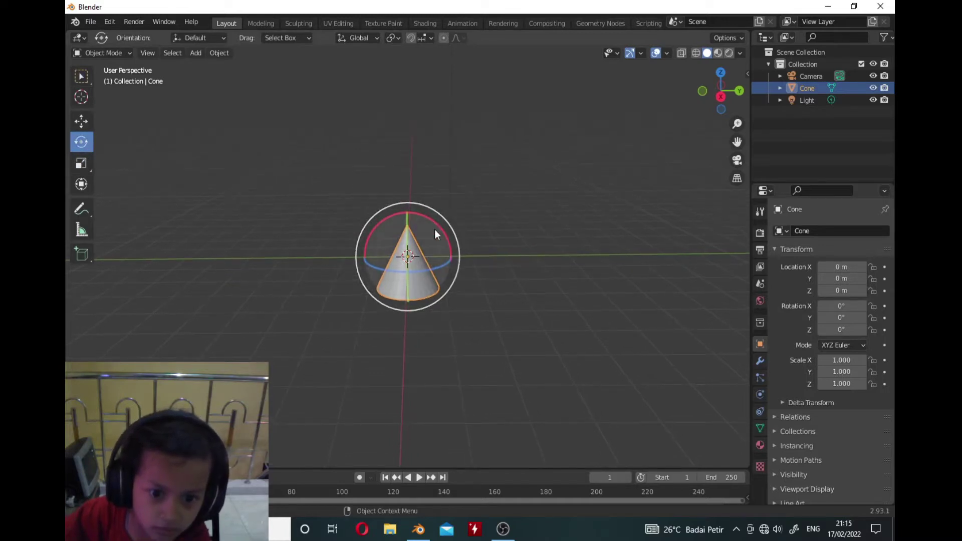
pyautogui.moveTo(434, 224); pyautogui.dragTo(275, 399)
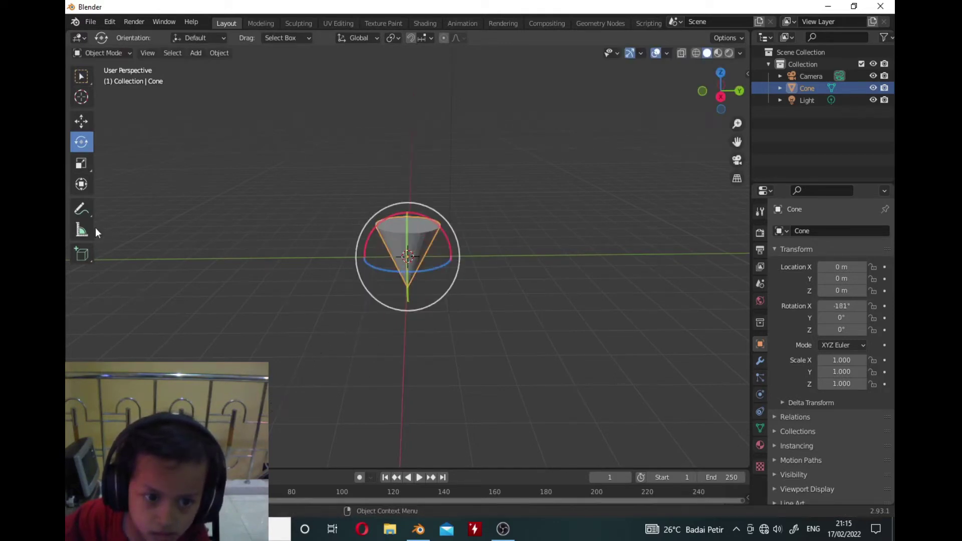
pyautogui.click(81, 163)
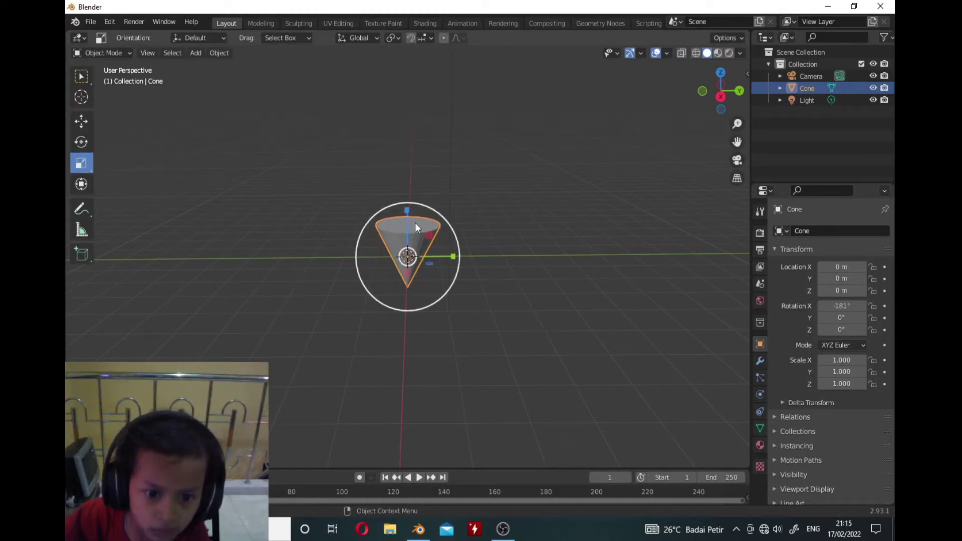
pyautogui.moveTo(407, 211); pyautogui.dragTo(399, 151)
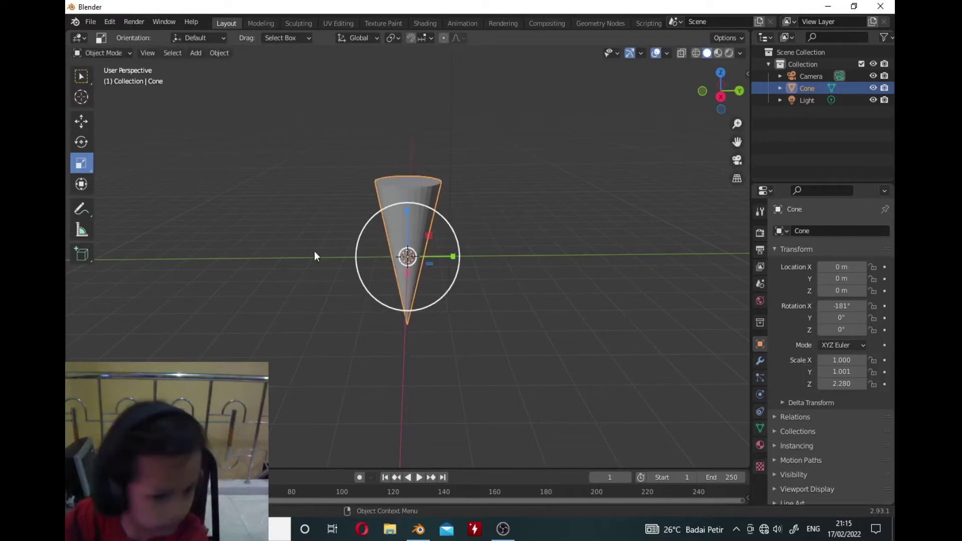
# In Edit Mode, scale the cone's flat upper face to about 0.77 of its size, and return to Object Mode
pyautogui.click(116, 52)
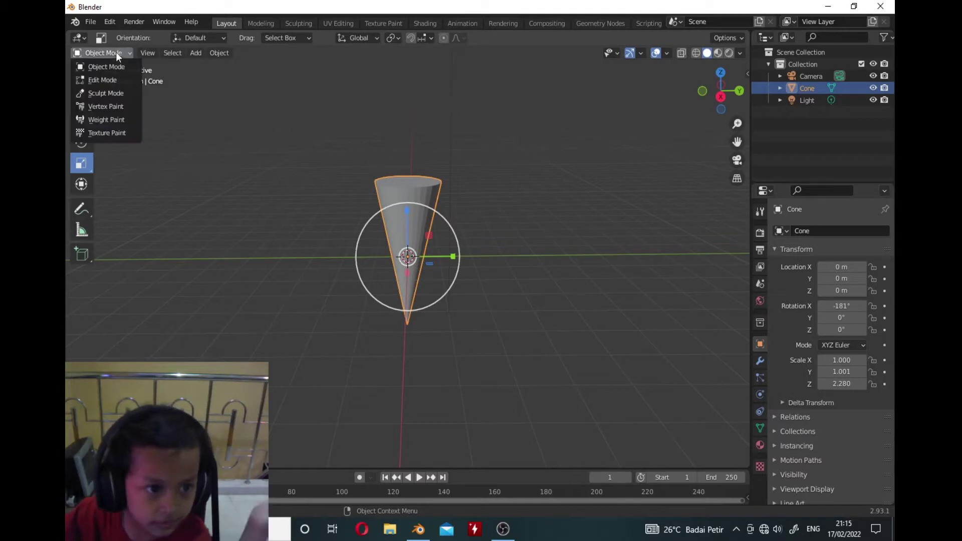
pyautogui.click(122, 80)
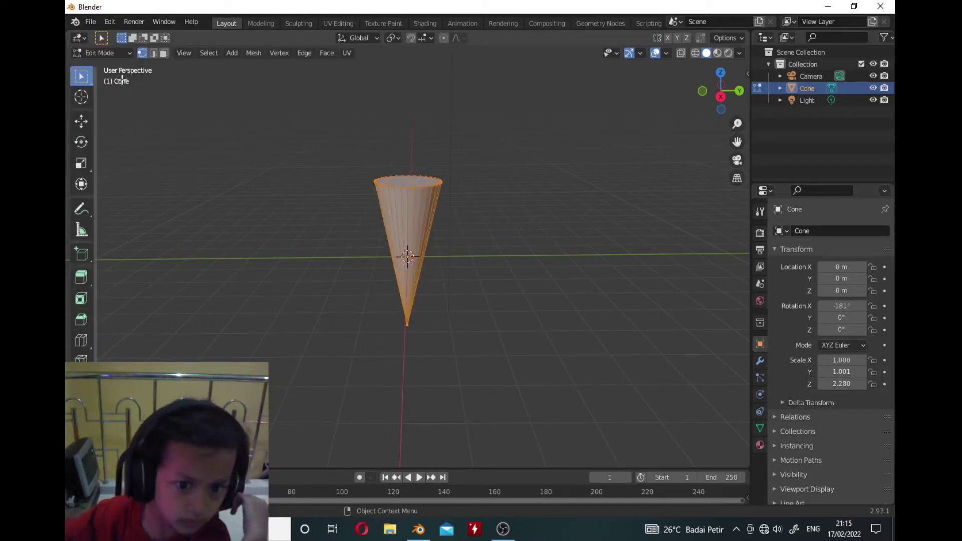
pyautogui.click(161, 51)
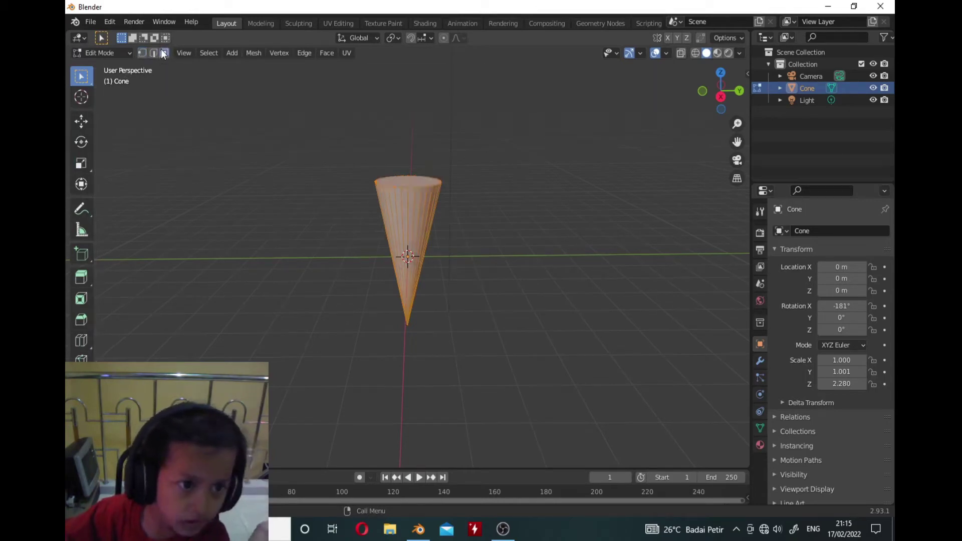
pyautogui.click(409, 179)
pyautogui.moveTo(355, 210); pyautogui.dragTo(318, 242, button='middle')
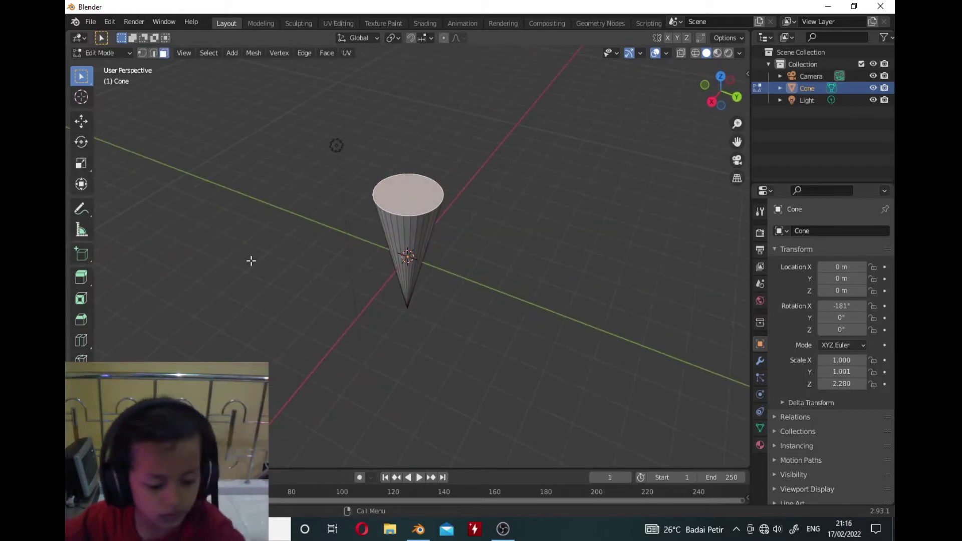
pyautogui.press('s')
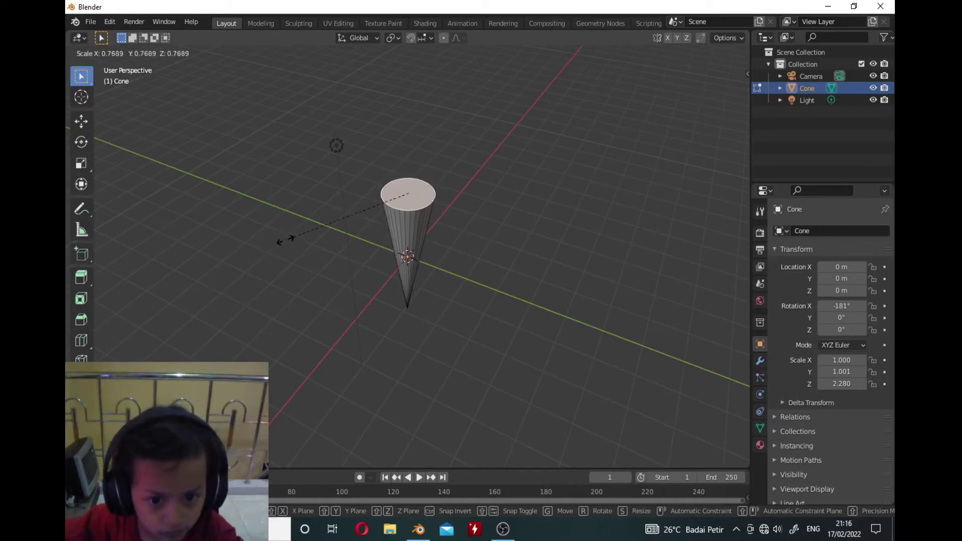
pyautogui.click(282, 242)
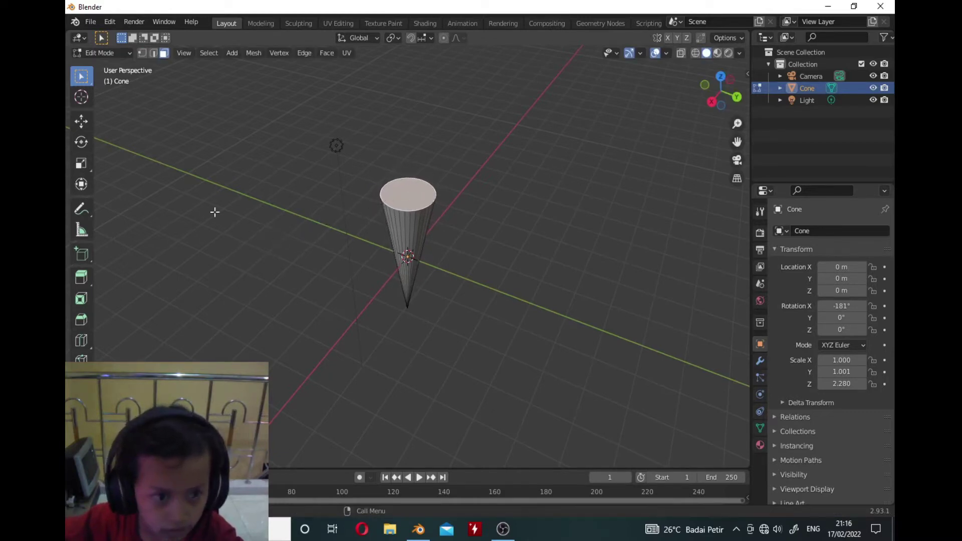
pyautogui.click(122, 51)
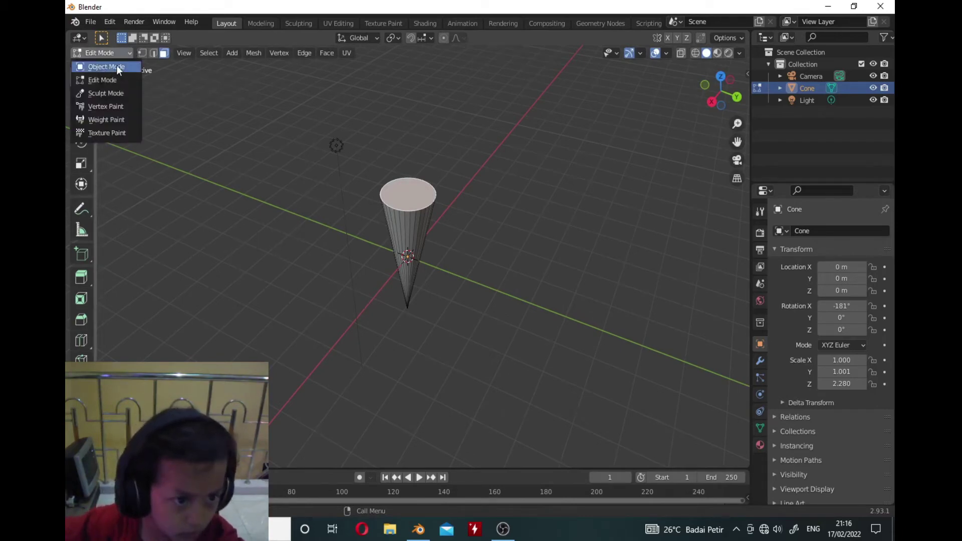
pyautogui.click(116, 66)
# Add a Subdivision Surface modifier to the cone
pyautogui.moveTo(388, 288); pyautogui.dragTo(480, 399, button='middle')
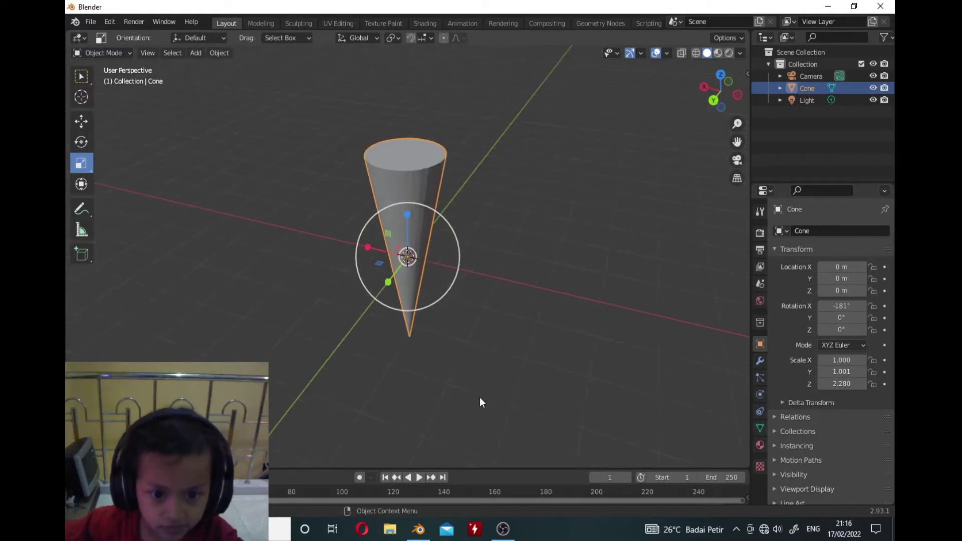
pyautogui.click(761, 362)
pyautogui.click(826, 230)
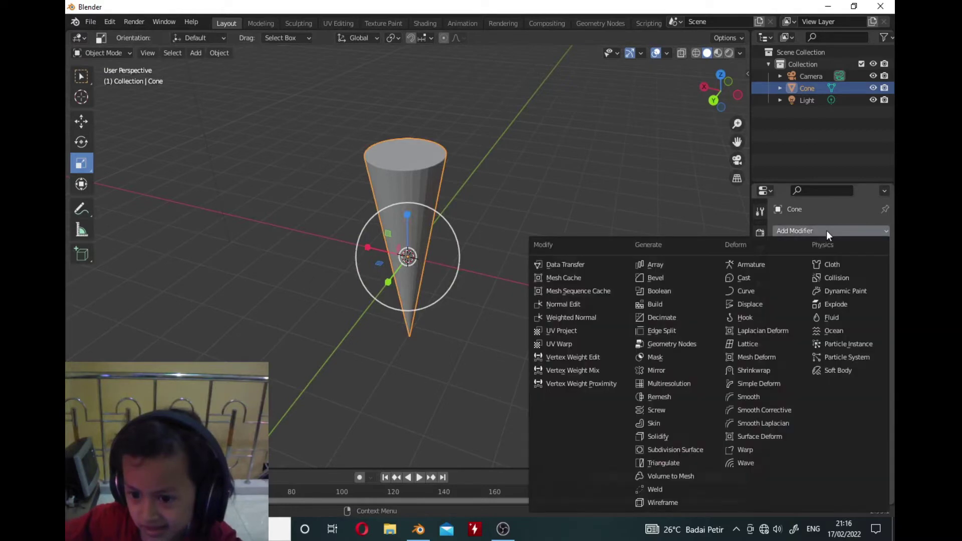
pyautogui.click(701, 450)
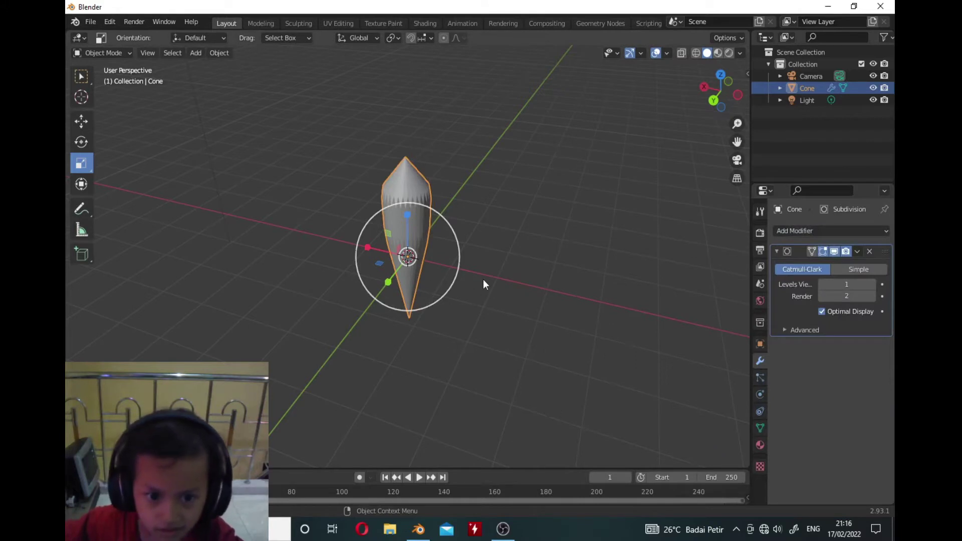
# Squash the cone along Z through its origin to make it short with its tip pointing upward
pyautogui.moveTo(483, 278); pyautogui.dragTo(521, 256, button='middle')
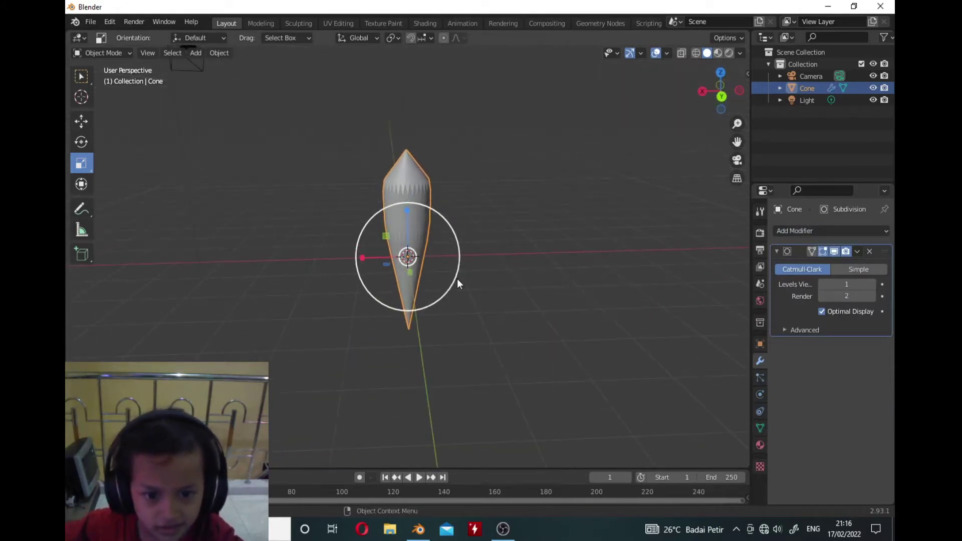
pyautogui.scroll(4, 457, 279)
pyautogui.scroll(-2, 457, 278)
pyautogui.scroll(2, 457, 278)
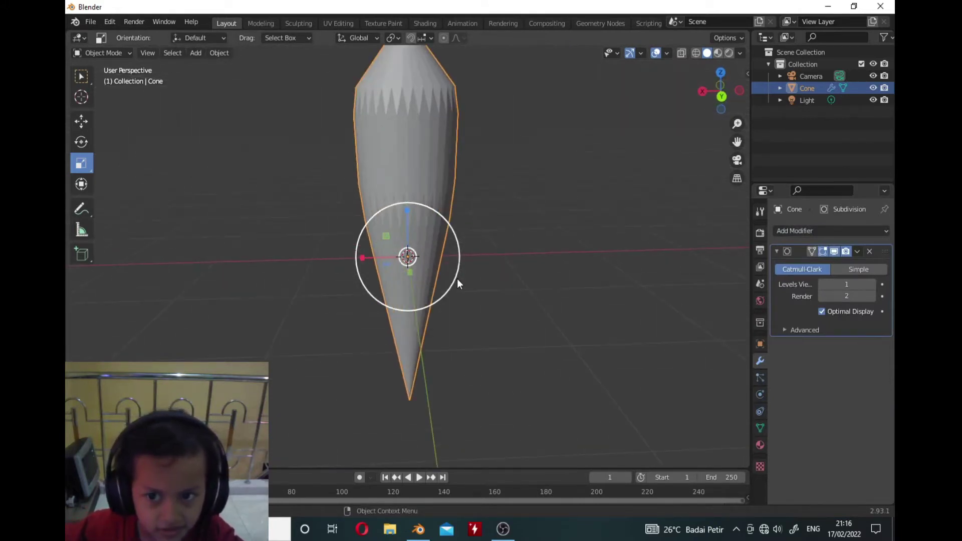
pyautogui.scroll(-2, 457, 278)
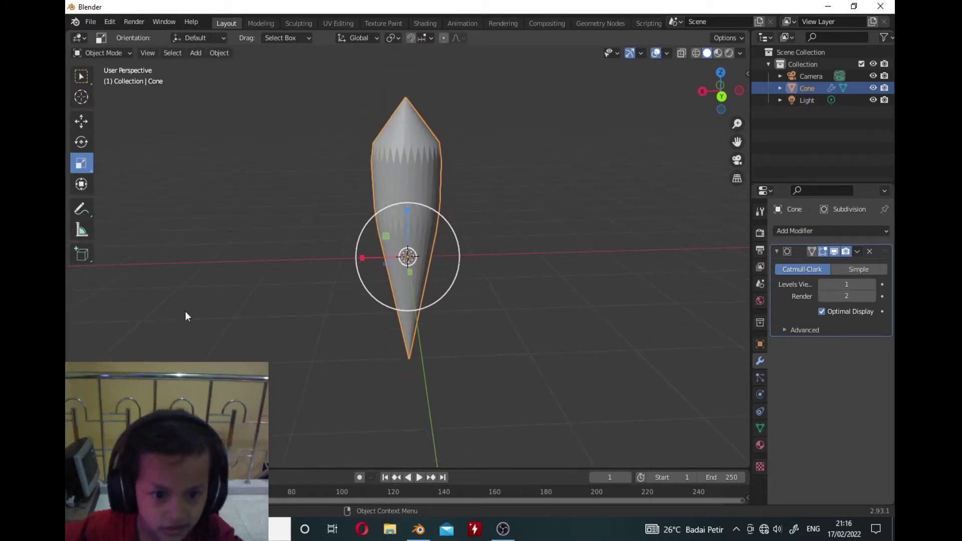
pyautogui.click(289, 292)
pyautogui.click(420, 294)
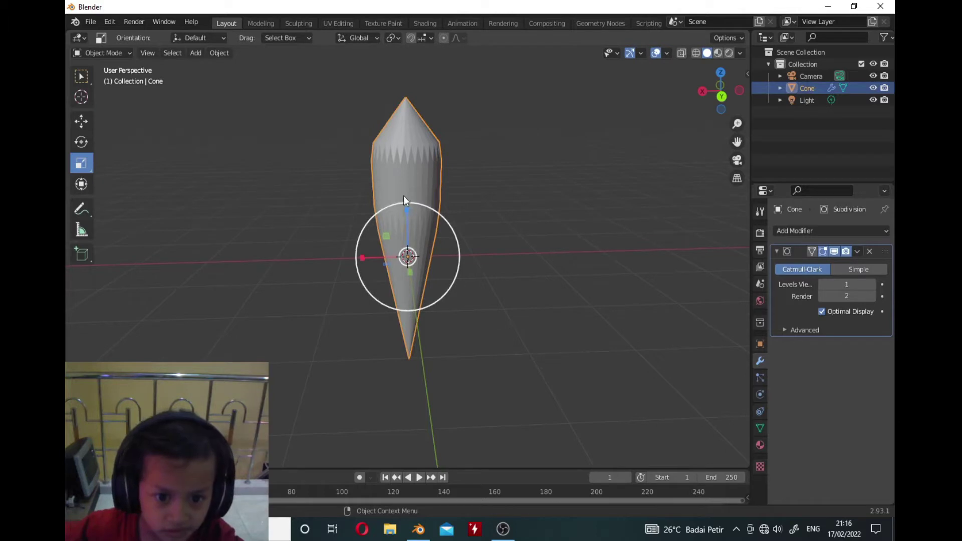
pyautogui.moveTo(407, 212); pyautogui.dragTo(401, 260)
# Apply Shade Smooth to the cone
pyautogui.moveTo(429, 324); pyautogui.dragTo(465, 260, button='middle')
pyautogui.rightClick(467, 238)
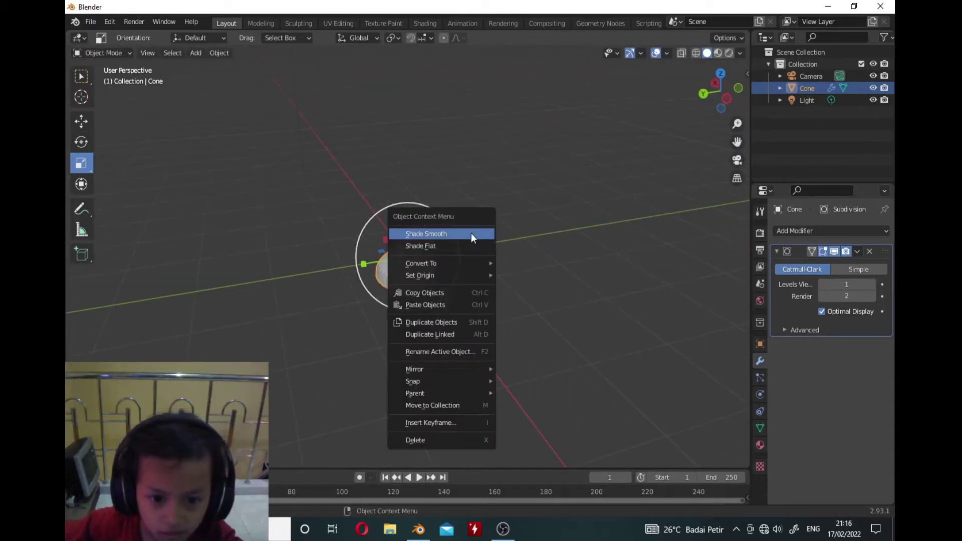
pyautogui.click(470, 232)
# Flatten the cone further along Z and readjust its height to form a low, wide cap
pyautogui.moveTo(461, 296); pyautogui.dragTo(413, 254, button='middle')
pyautogui.scroll(5, 414, 255)
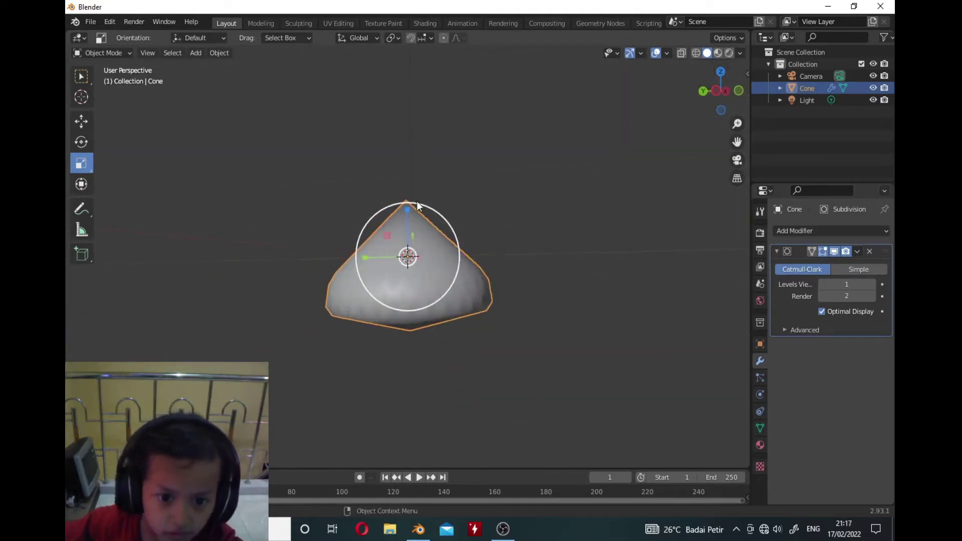
pyautogui.moveTo(404, 209); pyautogui.dragTo(412, 238)
pyautogui.moveTo(427, 350); pyautogui.dragTo(429, 212, button='middle')
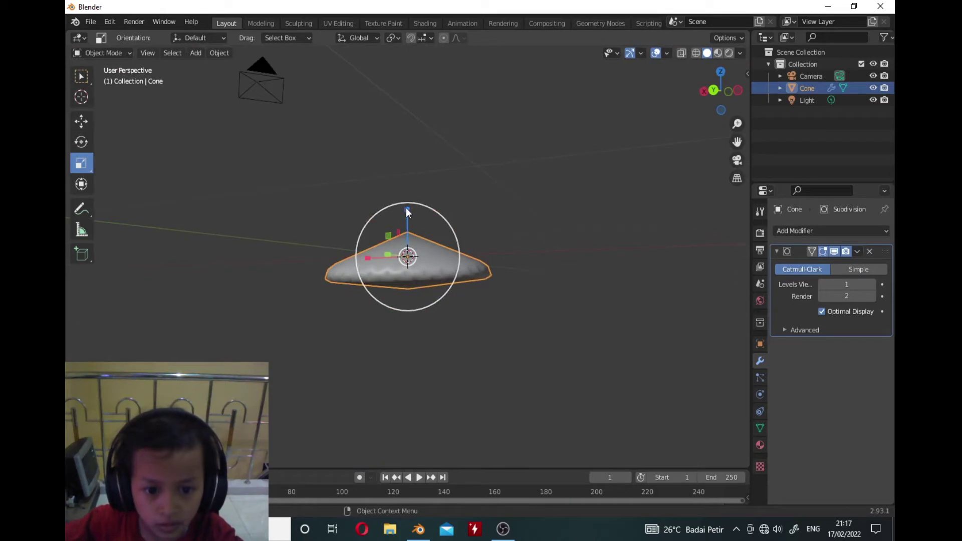
pyautogui.moveTo(407, 209); pyautogui.dragTo(399, 197)
# Enable Auto Smooth at 30° in the cone's normals settings
pyautogui.moveTo(473, 312); pyautogui.dragTo(512, 339, button='middle')
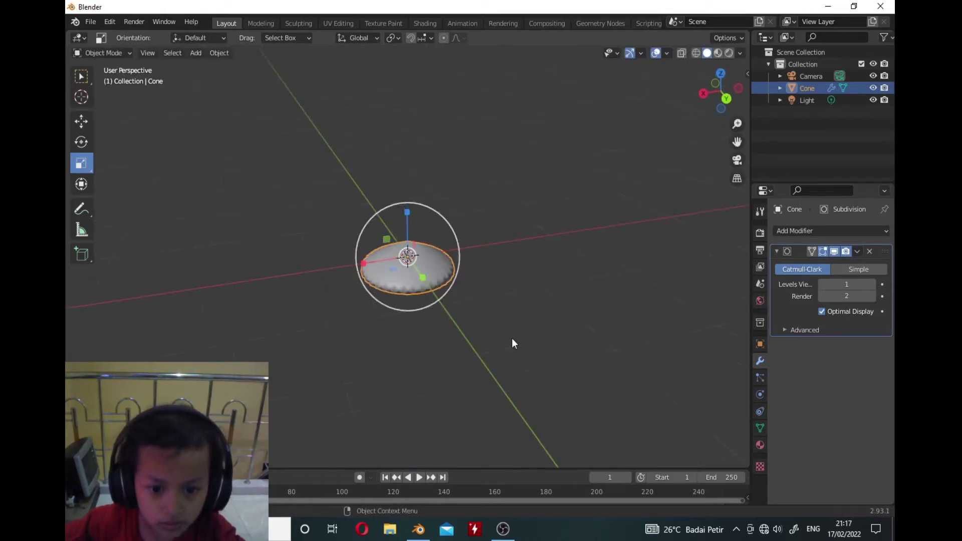
pyautogui.scroll(-1, 512, 339)
pyautogui.scroll(2, 457, 347)
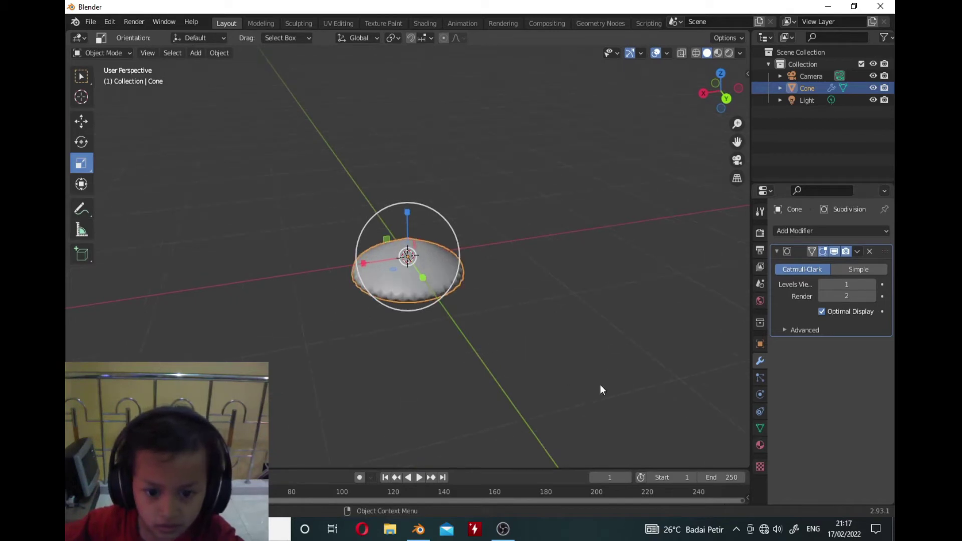
pyautogui.click(761, 428)
pyautogui.click(813, 436)
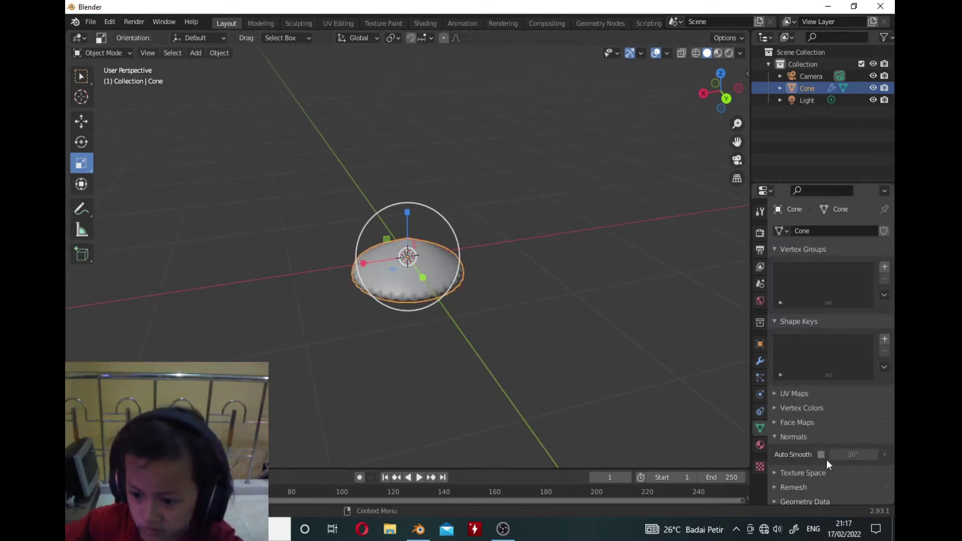
pyautogui.click(820, 454)
# Scale the cone slightly taller along Z, checking its shape from several sides
pyautogui.moveTo(423, 376)
pyautogui.mouseDown(button='middle')
pyautogui.moveTo(272, 337)
pyautogui.moveTo(204, 337)
pyautogui.moveTo(178, 354)
pyautogui.moveTo(157, 344)
pyautogui.moveTo(428, 318)
pyautogui.moveTo(558, 329)
pyautogui.moveTo(676, 364)
pyautogui.mouseUp(button='middle')
pyautogui.moveTo(509, 361); pyautogui.dragTo(471, 381, button='middle')
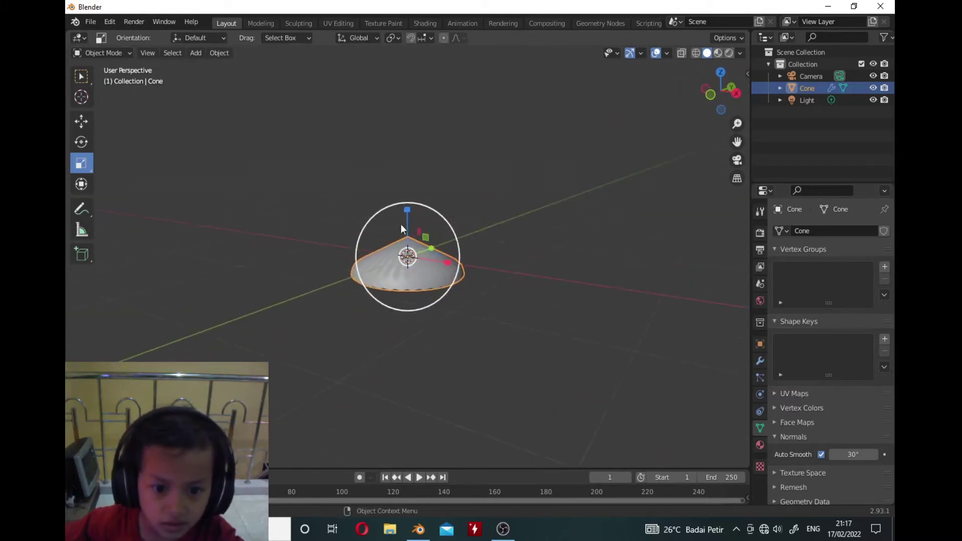
pyautogui.moveTo(404, 210); pyautogui.dragTo(395, 187)
pyautogui.moveTo(482, 339); pyautogui.dragTo(406, 223, button='middle')
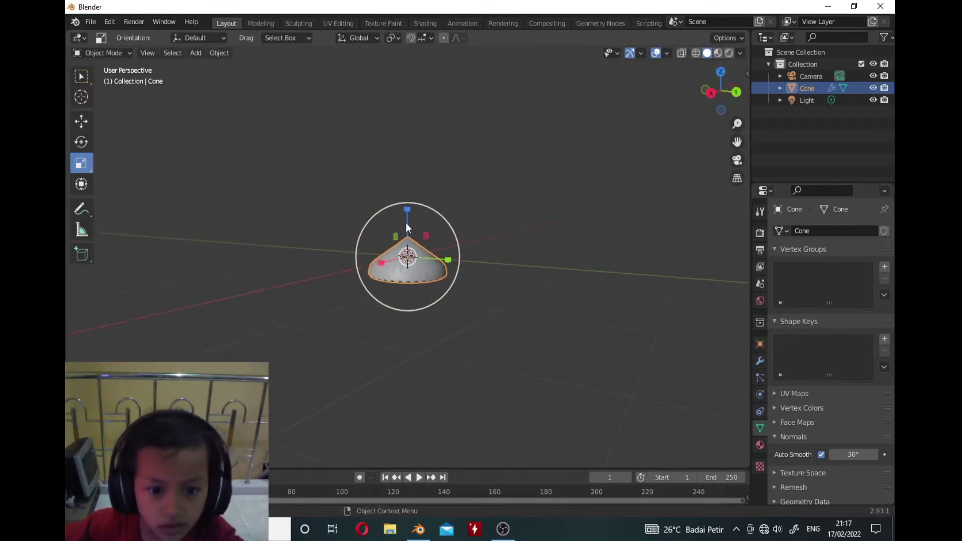
pyautogui.moveTo(408, 216); pyautogui.dragTo(402, 210)
pyautogui.moveTo(426, 372); pyautogui.dragTo(579, 404, button='middle')
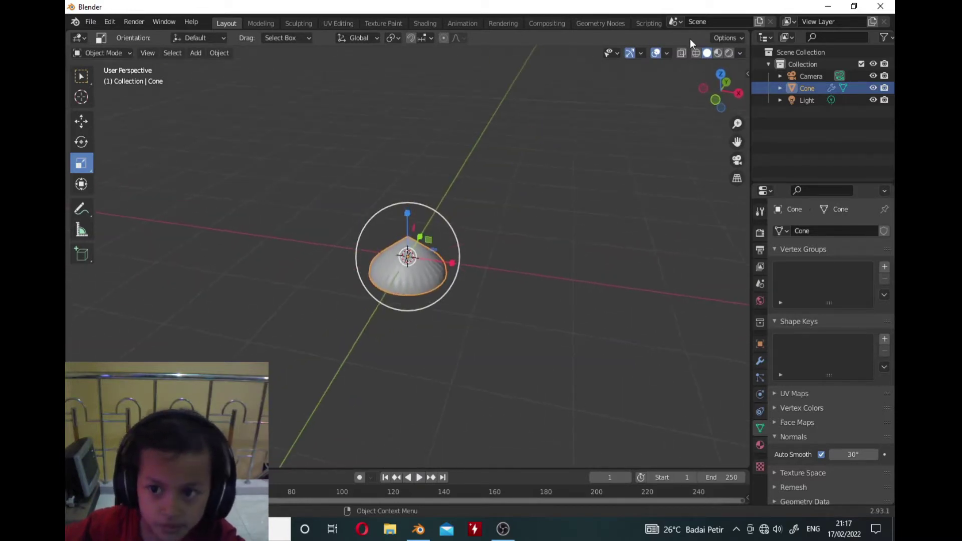
# Switch the viewport to Material Preview shading and create a new material for the cone
pyautogui.click(718, 53)
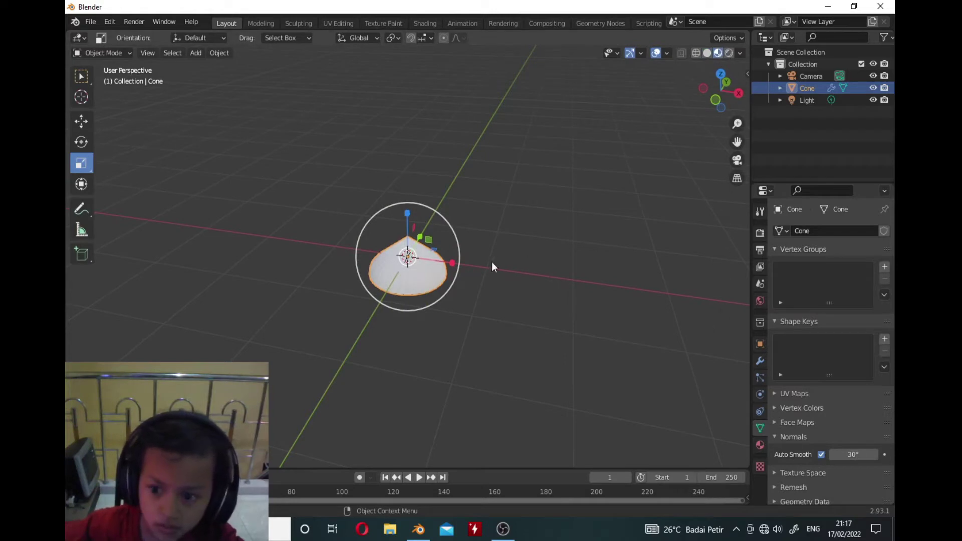
pyautogui.moveTo(492, 263); pyautogui.dragTo(505, 290, button='middle')
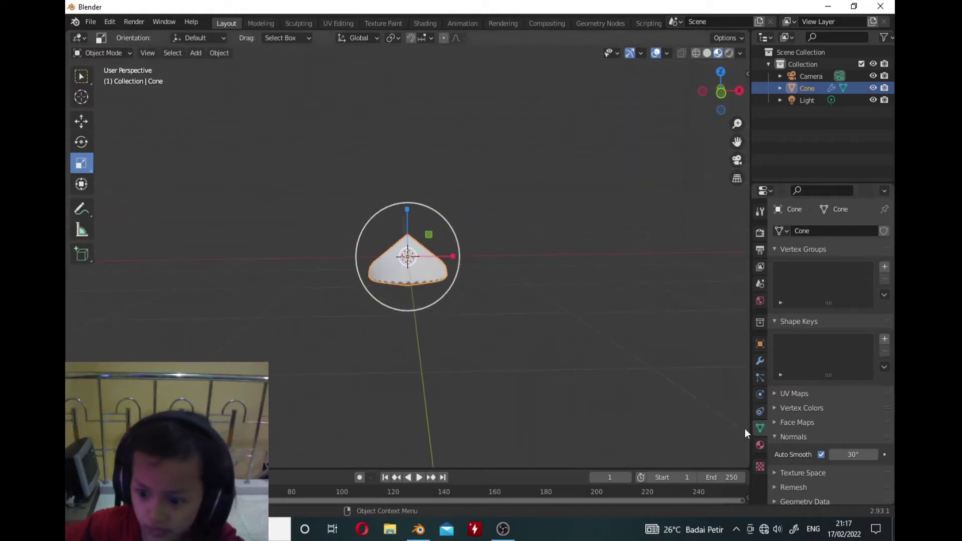
pyautogui.click(760, 445)
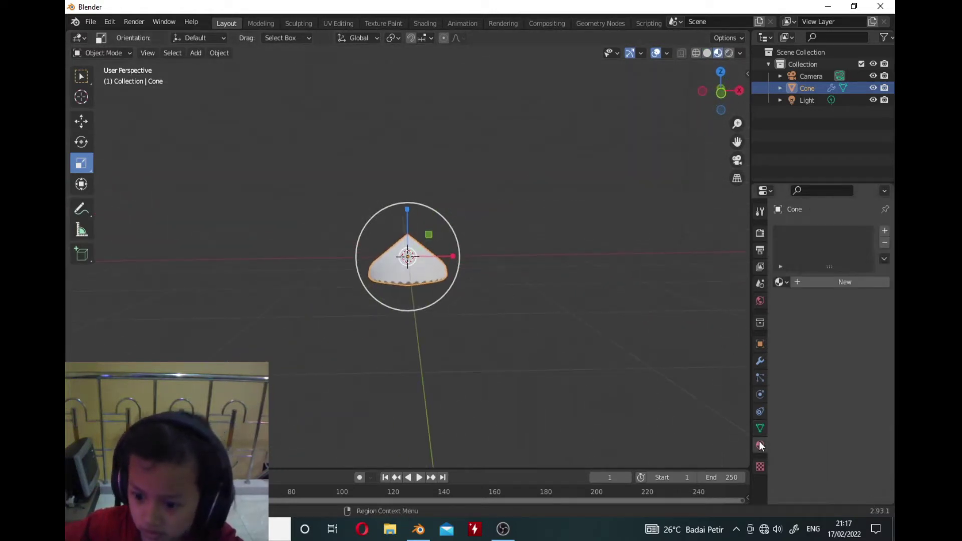
pyautogui.click(848, 281)
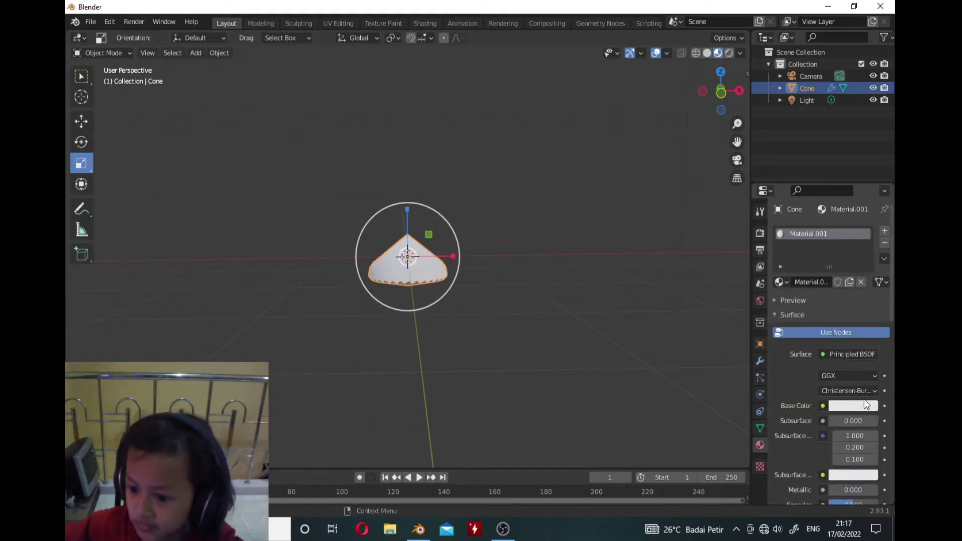
# Set the cone material's base colour to a dark reddish brown with hue 0.022, saturation 0.947 and value 0.115
pyautogui.click(857, 407)
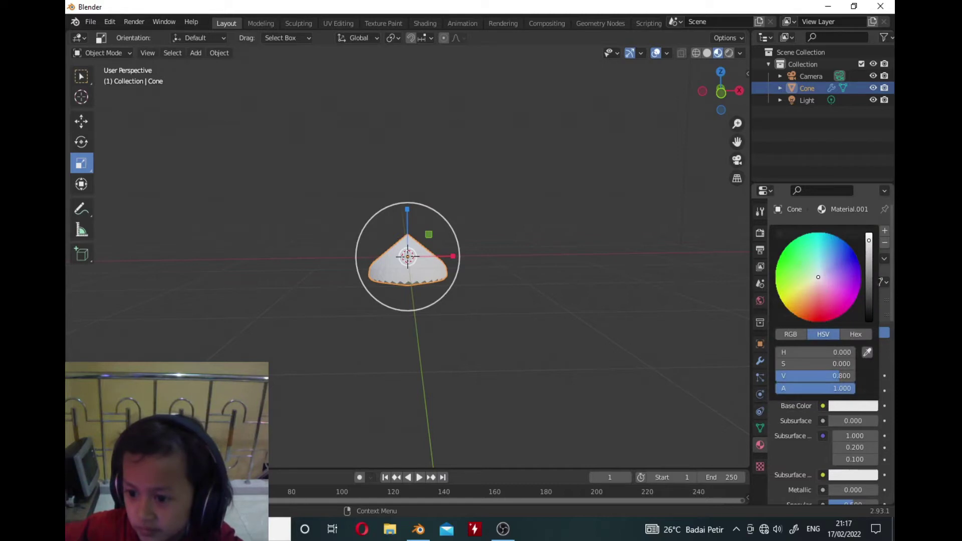
pyautogui.moveTo(819, 277)
pyautogui.mouseDown()
pyautogui.moveTo(841, 314)
pyautogui.moveTo(787, 249)
pyautogui.moveTo(809, 319)
pyautogui.moveTo(809, 234)
pyautogui.moveTo(855, 258)
pyautogui.moveTo(779, 293)
pyautogui.moveTo(778, 261)
pyautogui.moveTo(834, 312)
pyautogui.moveTo(811, 310)
pyautogui.mouseUp()
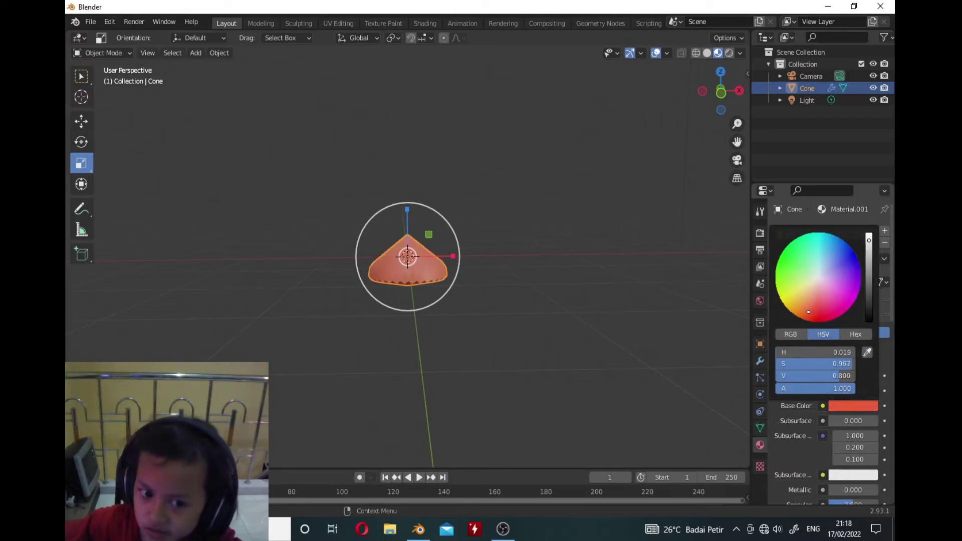
pyautogui.moveTo(869, 243); pyautogui.dragTo(868, 288)
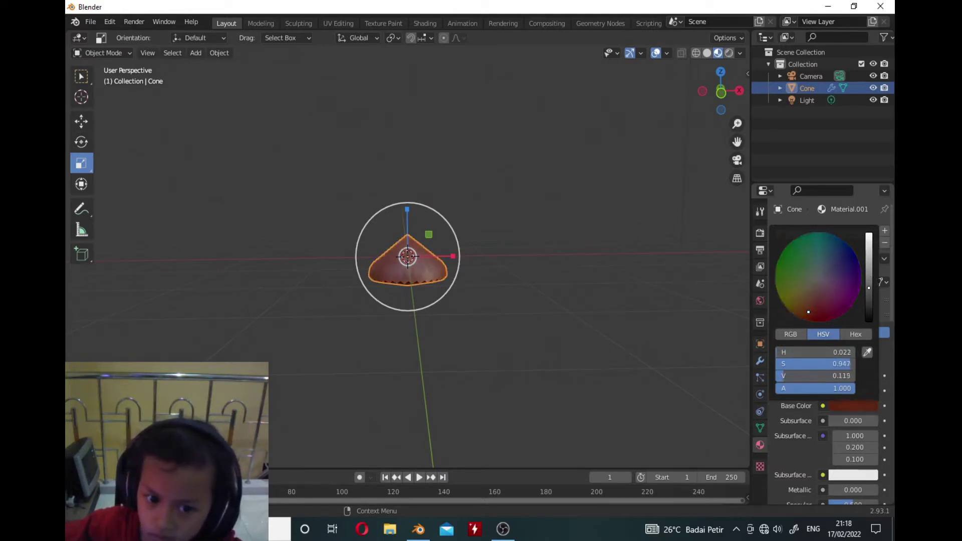
# Raise the cone slightly along Z and check it from the side and from above
pyautogui.moveTo(489, 284); pyautogui.dragTo(464, 286, button='middle')
pyautogui.click(87, 121)
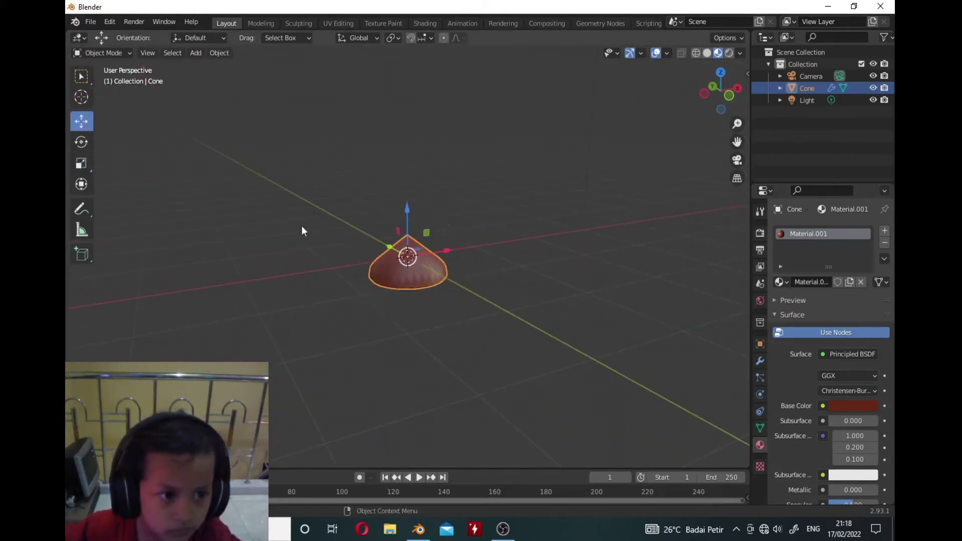
pyautogui.moveTo(405, 218)
pyautogui.mouseDown()
pyautogui.moveTo(398, 190)
pyautogui.moveTo(399, 203)
pyautogui.mouseUp()
pyautogui.moveTo(301, 330); pyautogui.dragTo(202, 302, button='middle')
pyautogui.scroll(7, 322, 320)
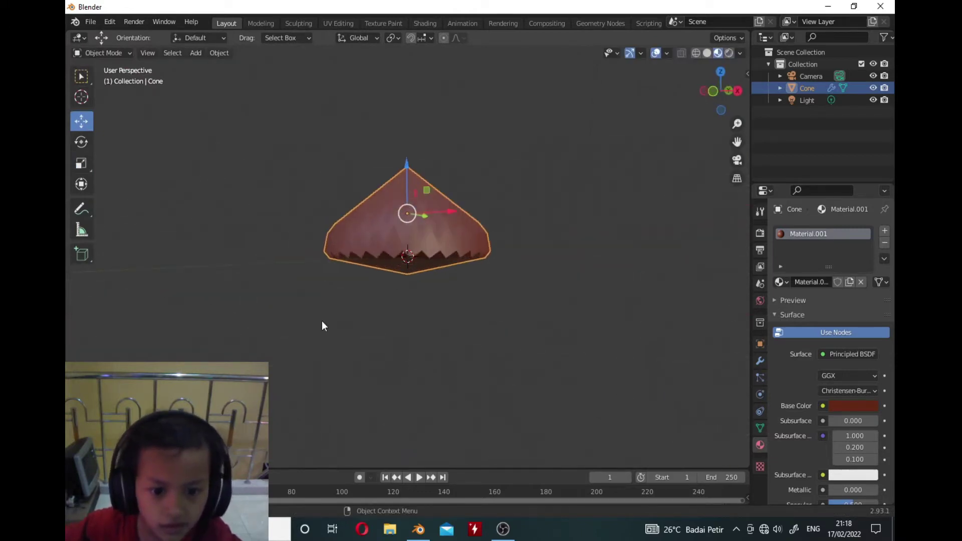
pyautogui.moveTo(322, 321); pyautogui.dragTo(380, 245, button='middle')
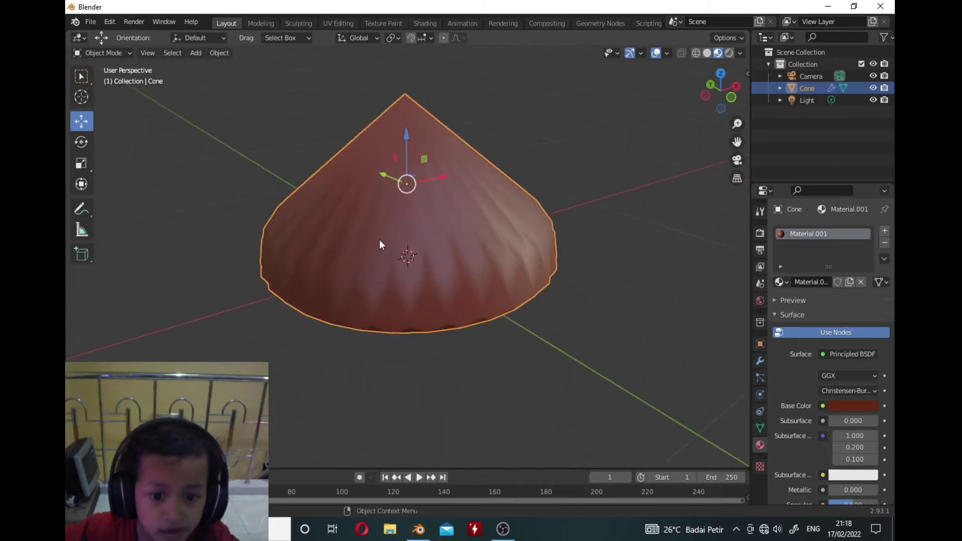
pyautogui.scroll(-3, 380, 245)
pyautogui.scroll(-3, 380, 239)
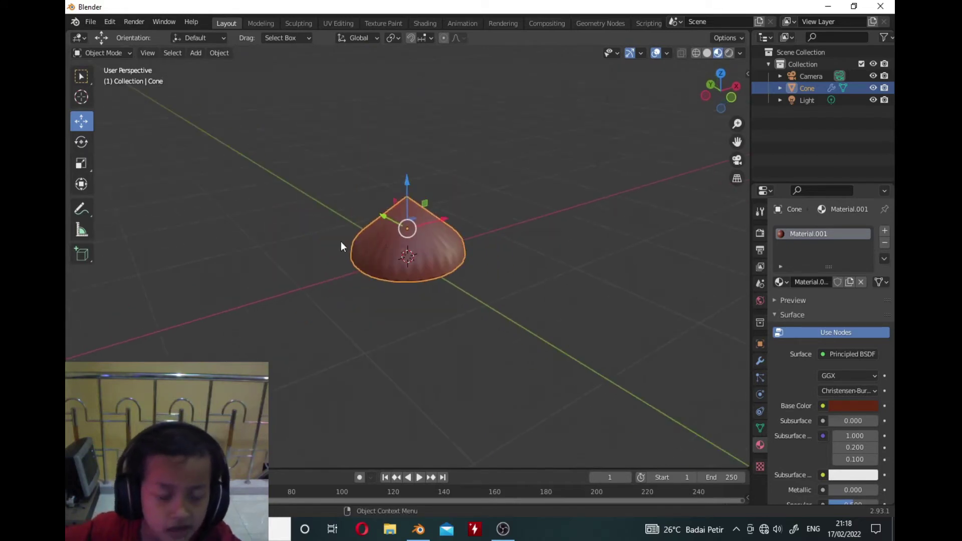
# Add a cube mesh to the scene at the cone's location
pyautogui.click(198, 54)
pyautogui.moveTo(233, 67)
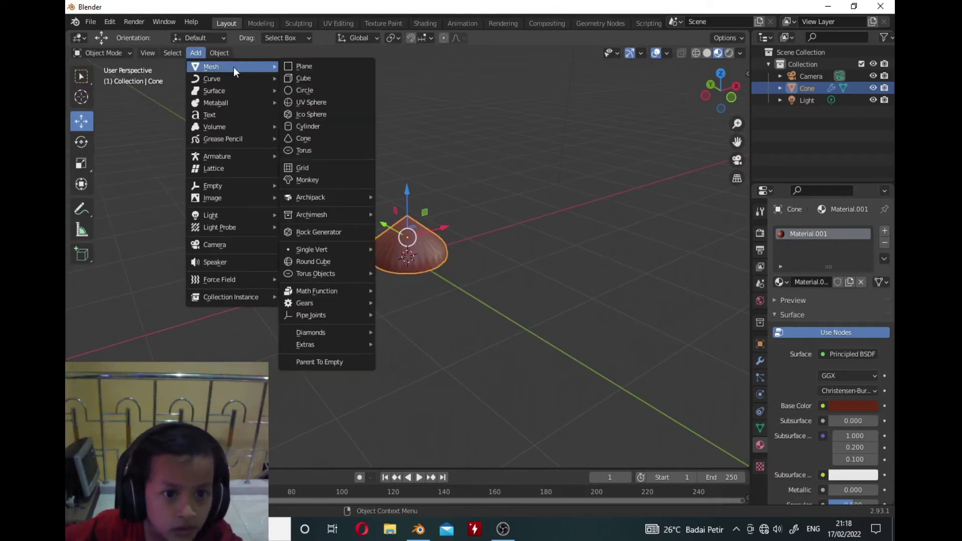
pyautogui.click(319, 76)
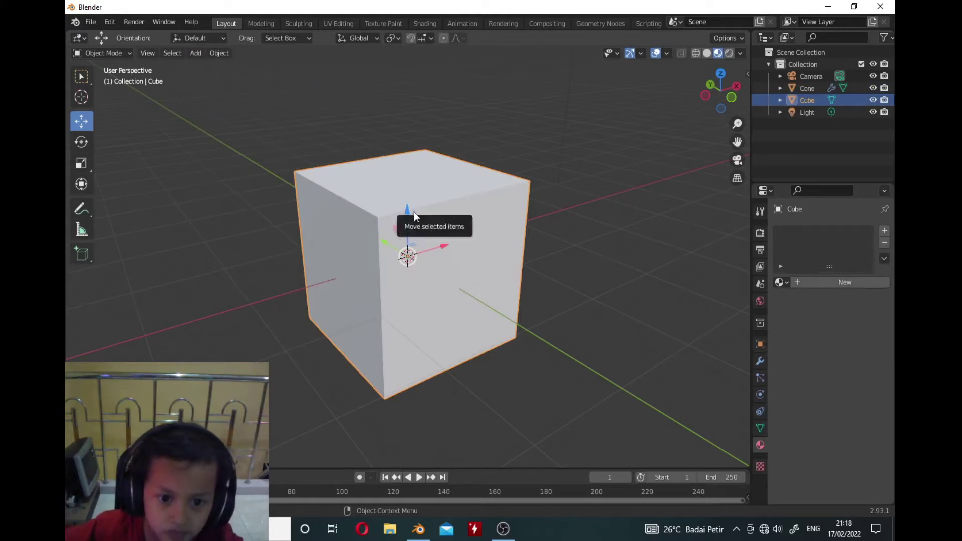
# Scale the cube down along Z into a thin slab beneath the cone
pyautogui.click(209, 55)
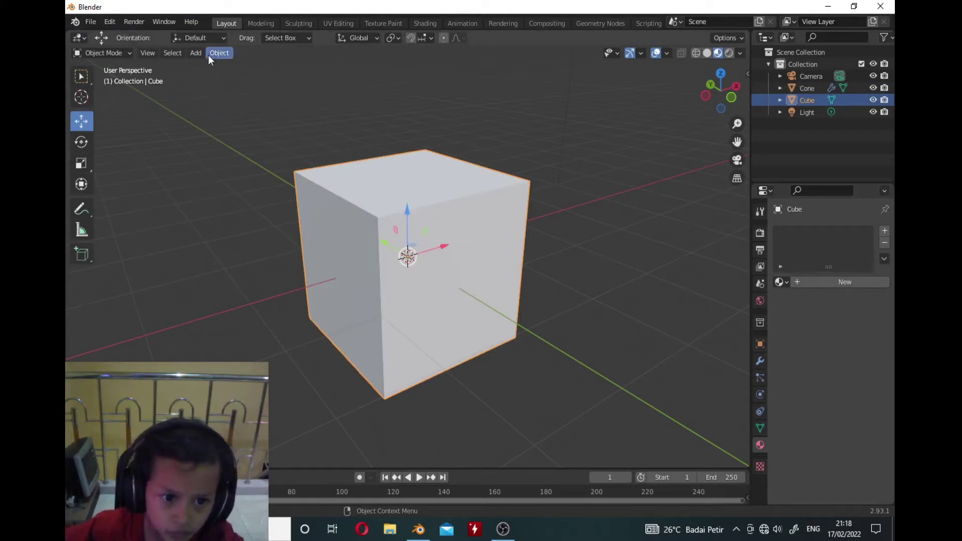
pyautogui.click(81, 163)
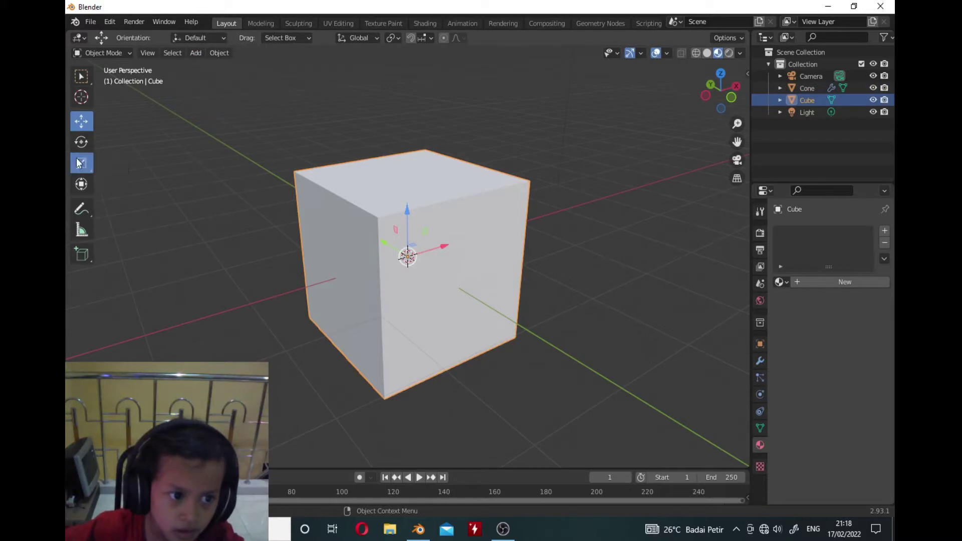
pyautogui.moveTo(408, 219); pyautogui.dragTo(405, 255)
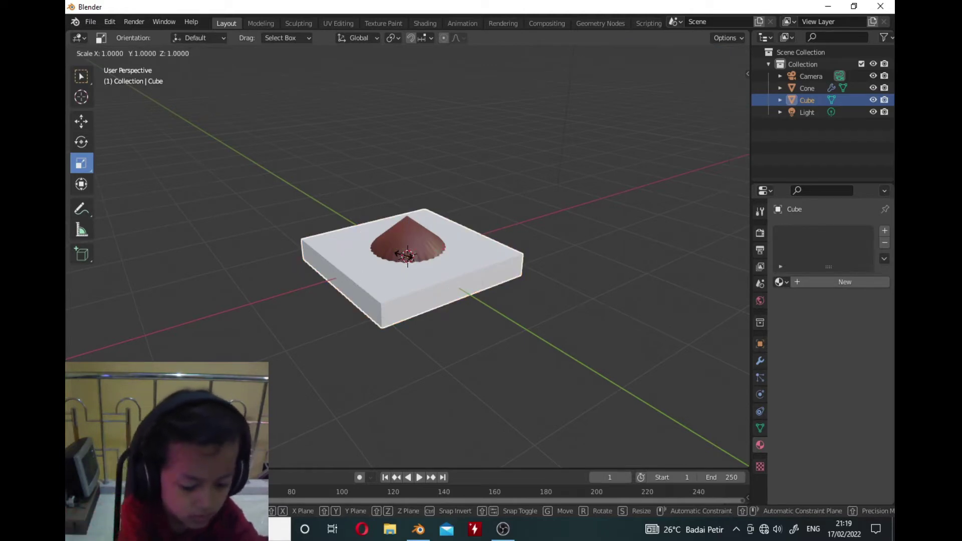
pyautogui.press('z')
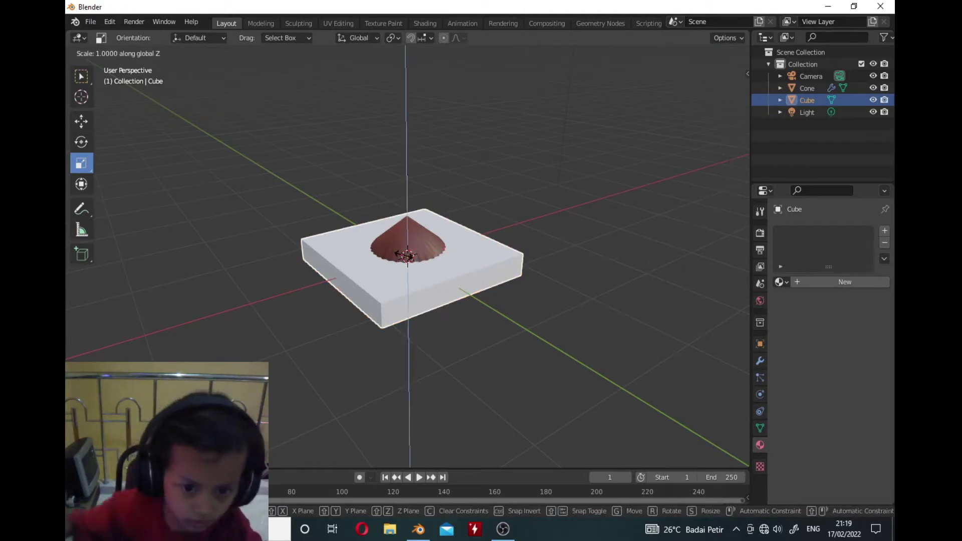
pyautogui.moveTo(398, 254)
pyautogui.mouseDown()
pyautogui.moveTo(383, 263)
pyautogui.moveTo(403, 247)
pyautogui.moveTo(412, 264)
pyautogui.moveTo(404, 255)
pyautogui.mouseUp()
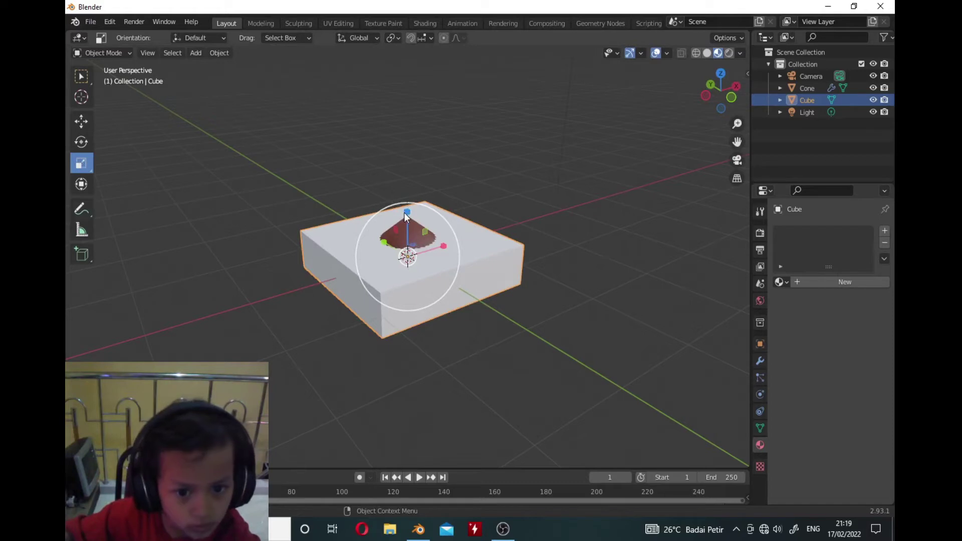
pyautogui.moveTo(404, 212); pyautogui.dragTo(417, 259)
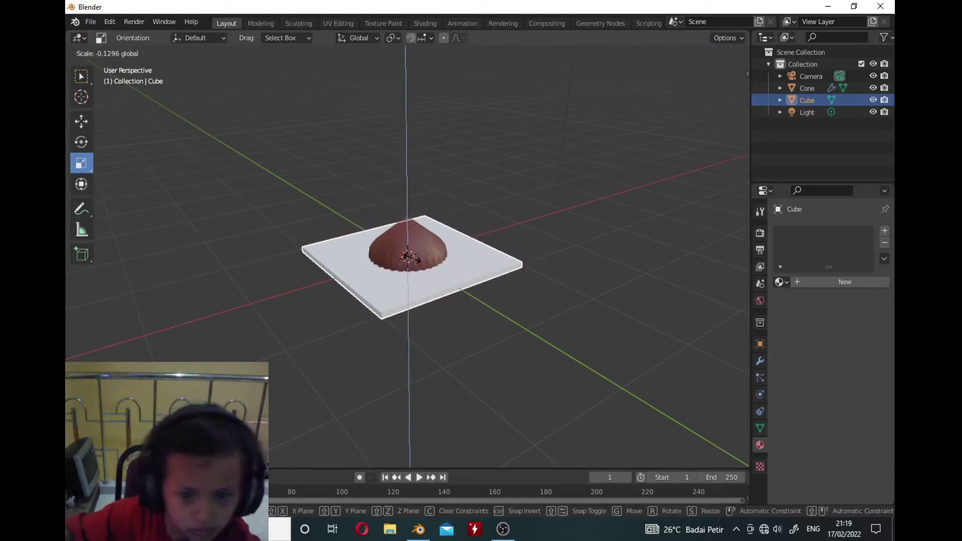
pyautogui.moveTo(416, 259); pyautogui.dragTo(412, 257)
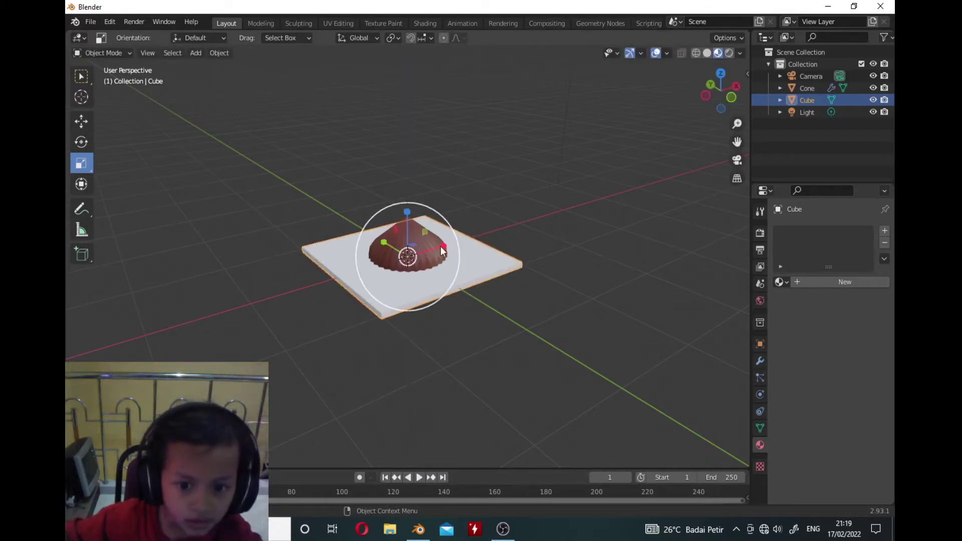
# Stretch the thin slab along X and Y into a wide base plate around the cone
pyautogui.moveTo(443, 246); pyautogui.dragTo(477, 243)
pyautogui.moveTo(386, 247); pyautogui.dragTo(415, 286)
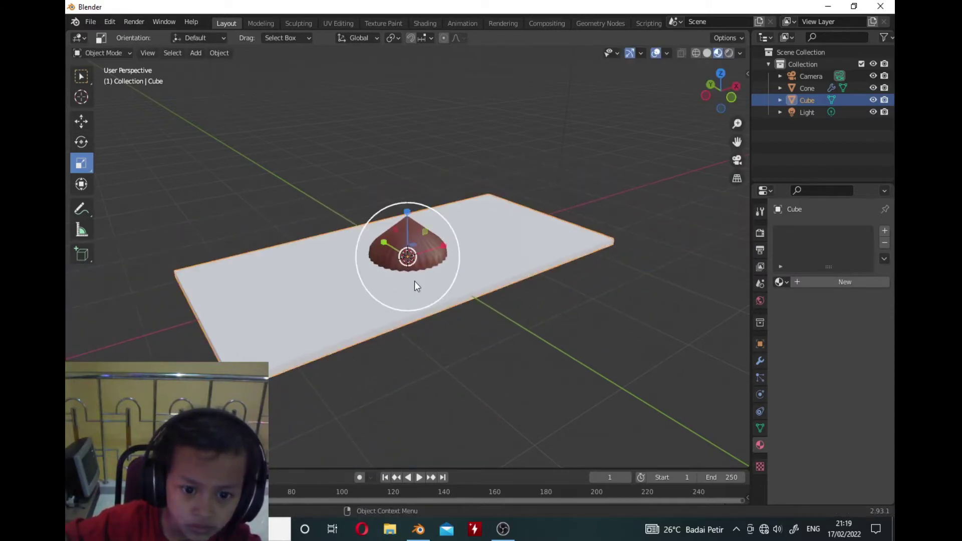
pyautogui.moveTo(380, 244); pyautogui.dragTo(361, 239)
# Scale the cone down slightly along Z to make it a little flatter above the slab
pyautogui.moveTo(337, 403); pyautogui.dragTo(395, 275, button='middle')
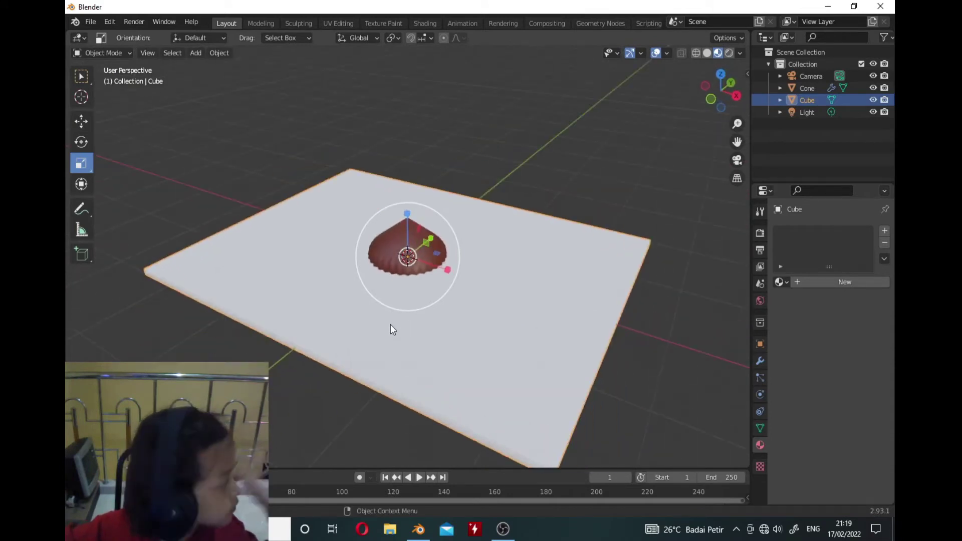
pyautogui.scroll(8, 402, 336)
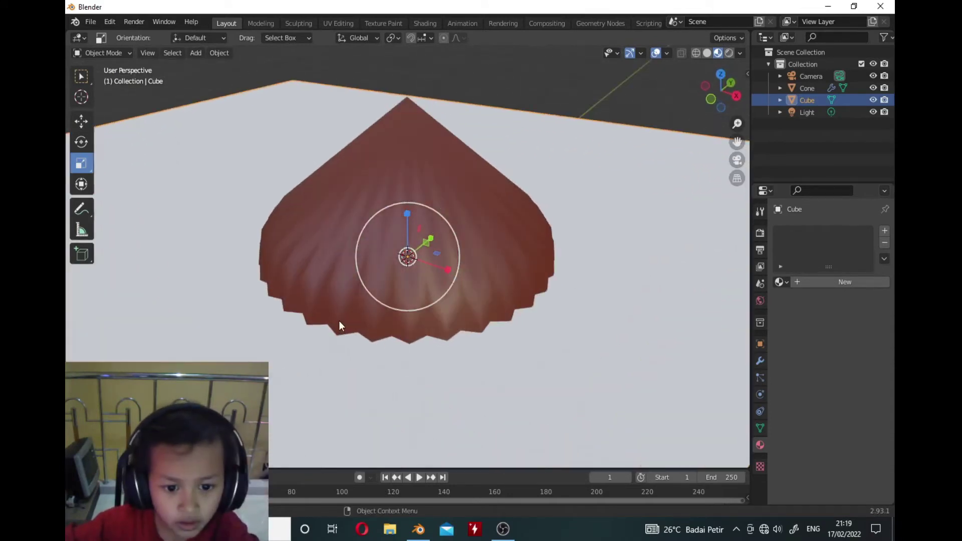
pyautogui.click(351, 326)
pyautogui.moveTo(407, 348); pyautogui.dragTo(494, 344, button='middle')
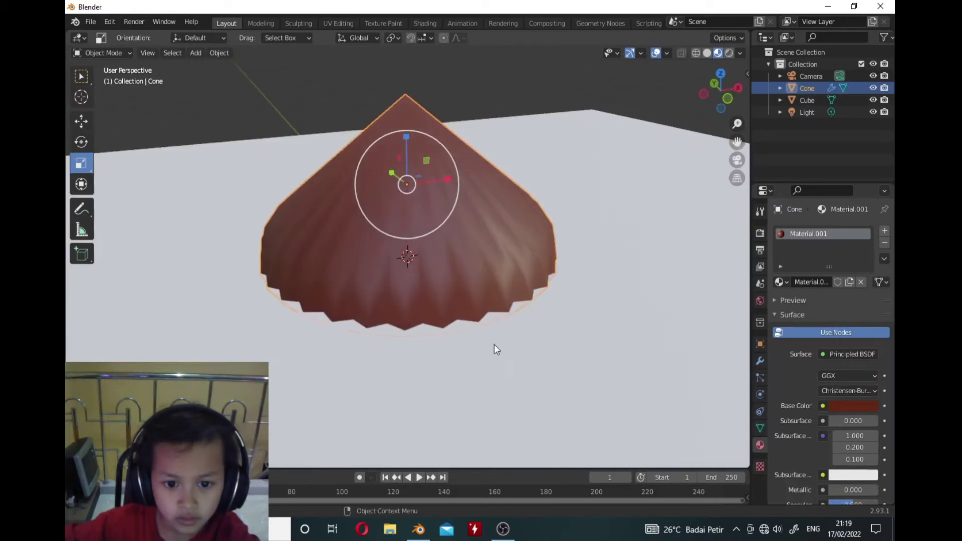
pyautogui.moveTo(406, 137)
pyautogui.mouseDown()
pyautogui.moveTo(403, 127)
pyautogui.moveTo(399, 138)
pyautogui.moveTo(419, 149)
pyautogui.mouseUp()
pyautogui.moveTo(466, 300); pyautogui.dragTo(518, 378, button='middle')
pyautogui.scroll(-7, 518, 378)
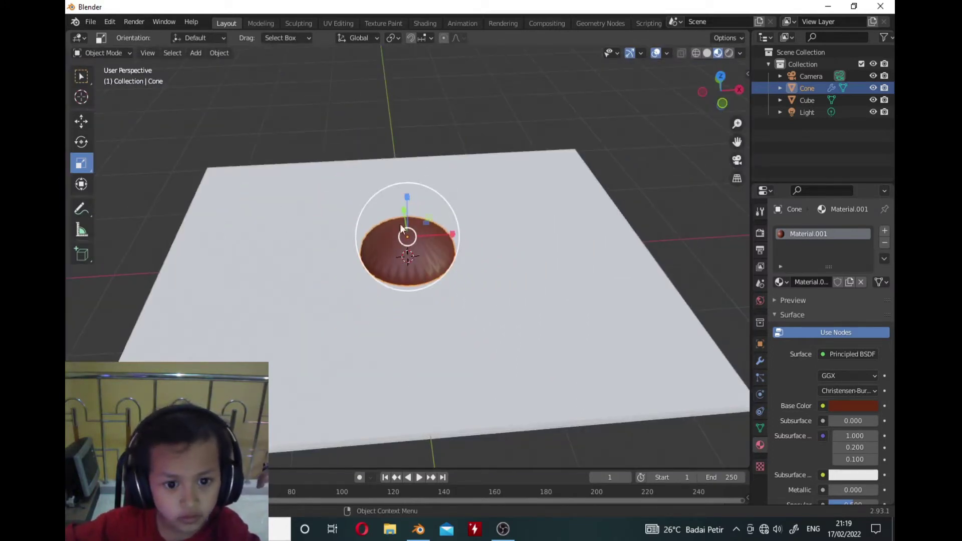
pyautogui.moveTo(456, 219)
pyautogui.mouseDown()
pyautogui.moveTo(474, 209)
pyautogui.moveTo(457, 220)
pyautogui.mouseUp()
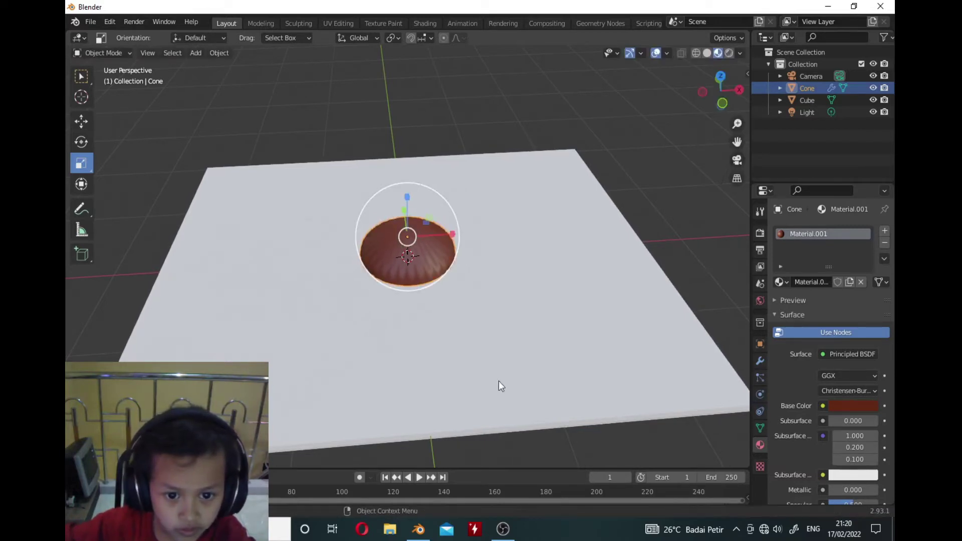
# In the slab's Edit Mode, add a loop cut parallel to Y close to its negative X edge, with an edge slide of about -0.95
pyautogui.click(521, 402)
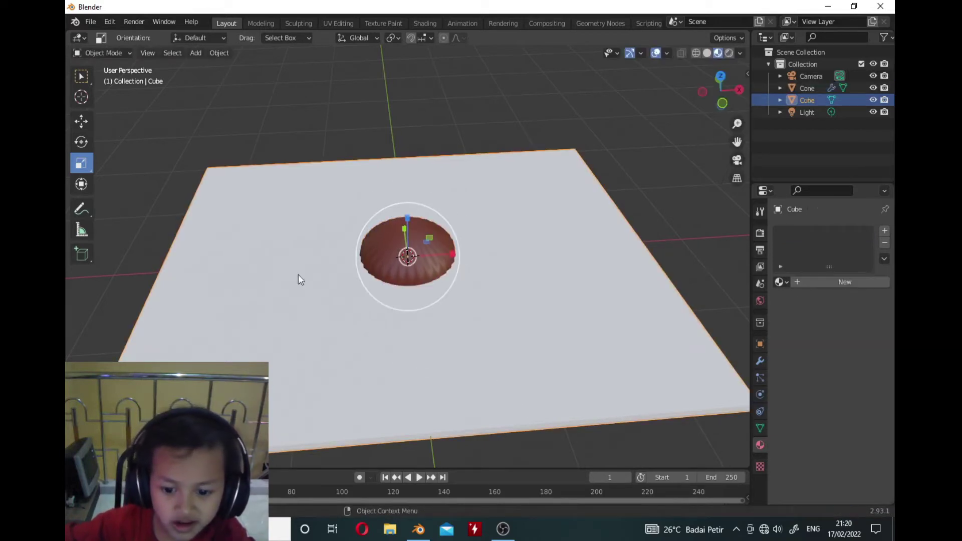
pyautogui.click(128, 53)
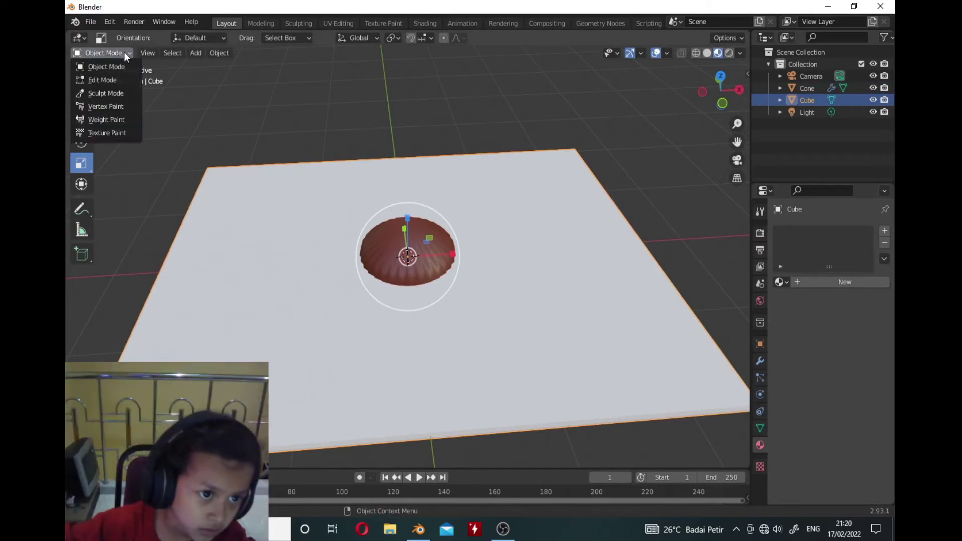
pyautogui.click(96, 79)
pyautogui.moveTo(283, 281); pyautogui.dragTo(301, 248, button='middle')
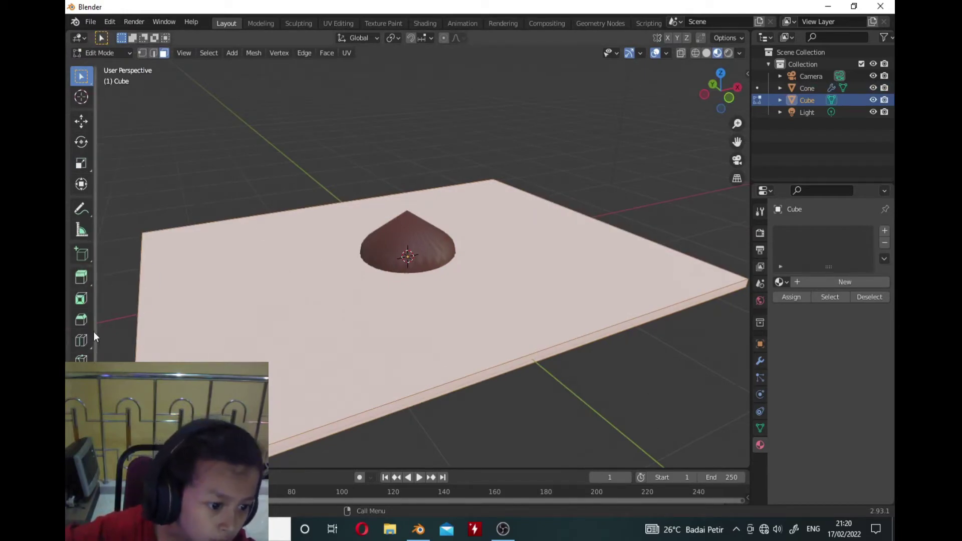
pyautogui.click(81, 341)
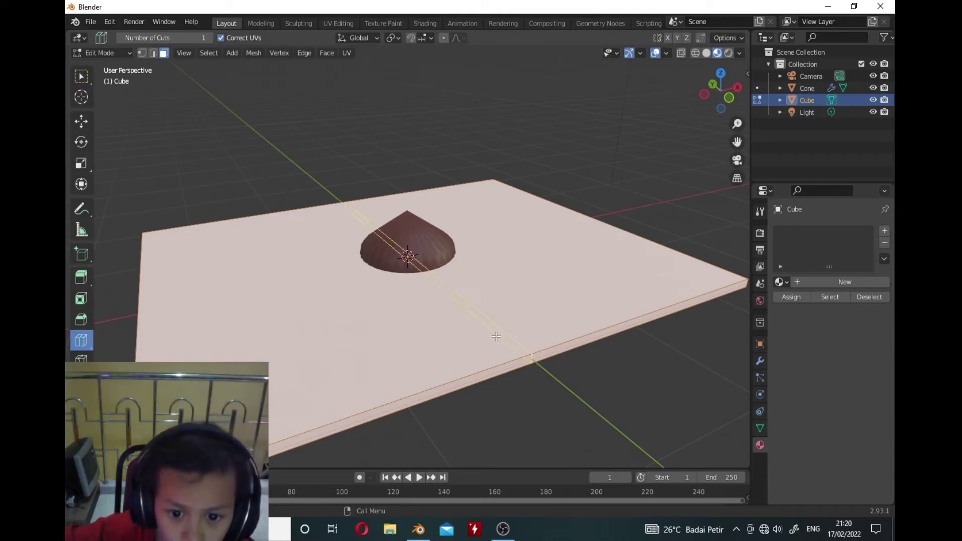
pyautogui.moveTo(496, 336); pyautogui.dragTo(453, 347)
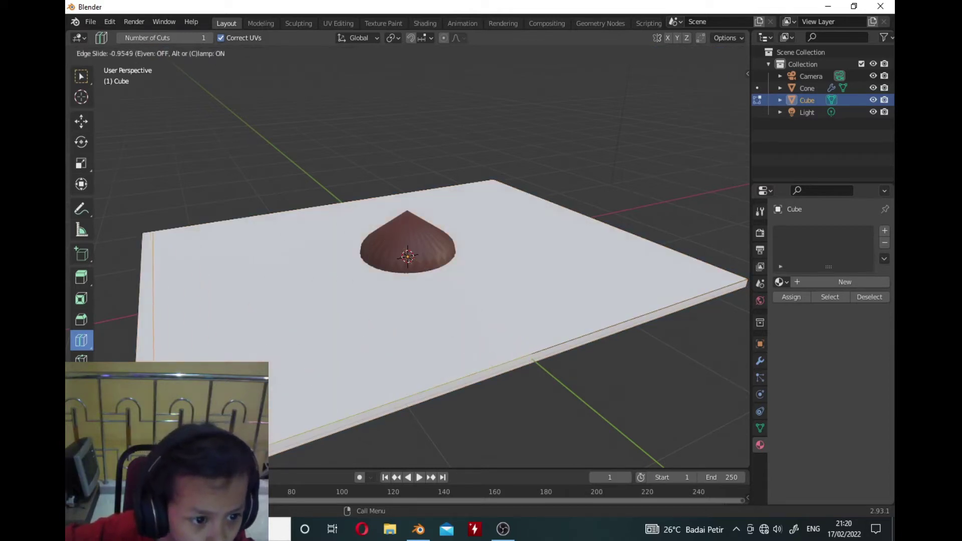
pyautogui.click(285, 398)
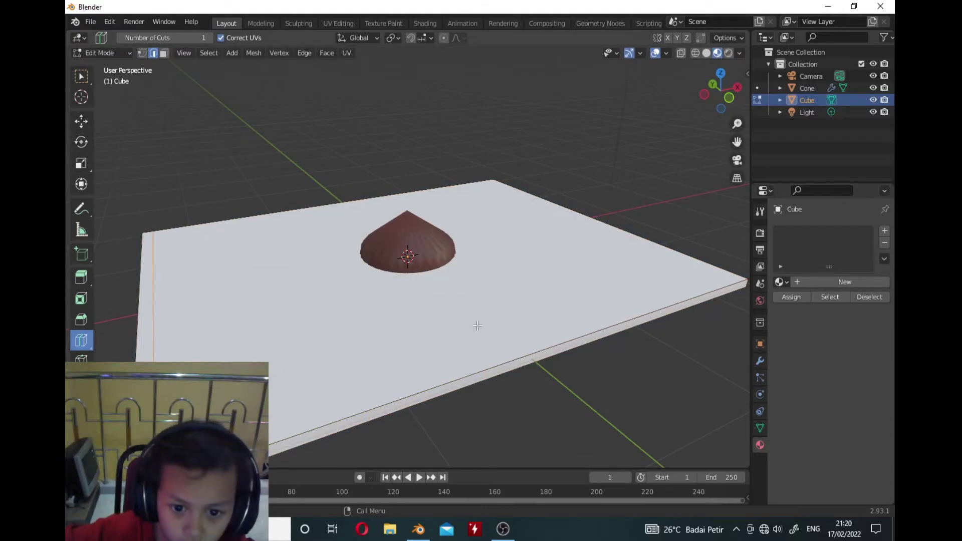
# Add three more loop cuts to the slab, close to its positive X edge and close to both Y edges
pyautogui.moveTo(540, 344); pyautogui.dragTo(615, 317)
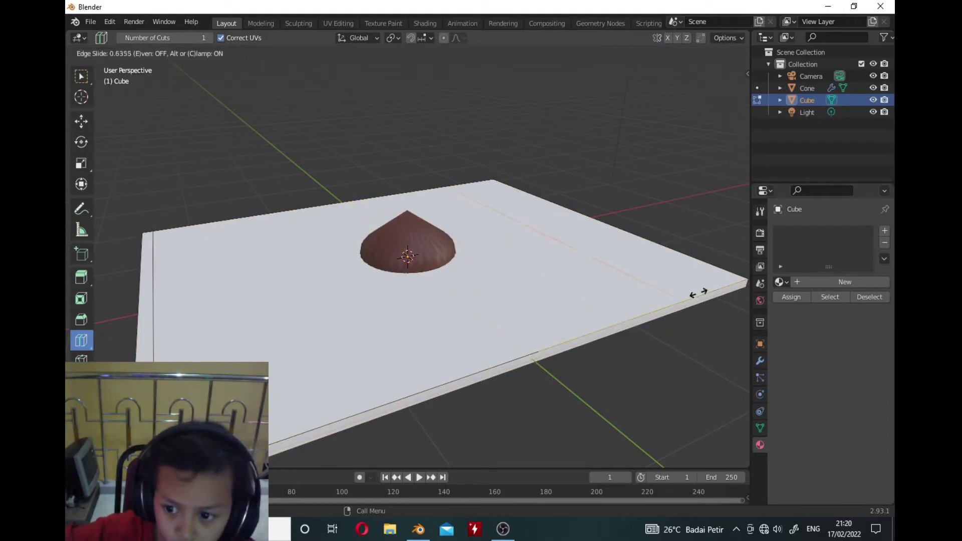
pyautogui.click(102, 244)
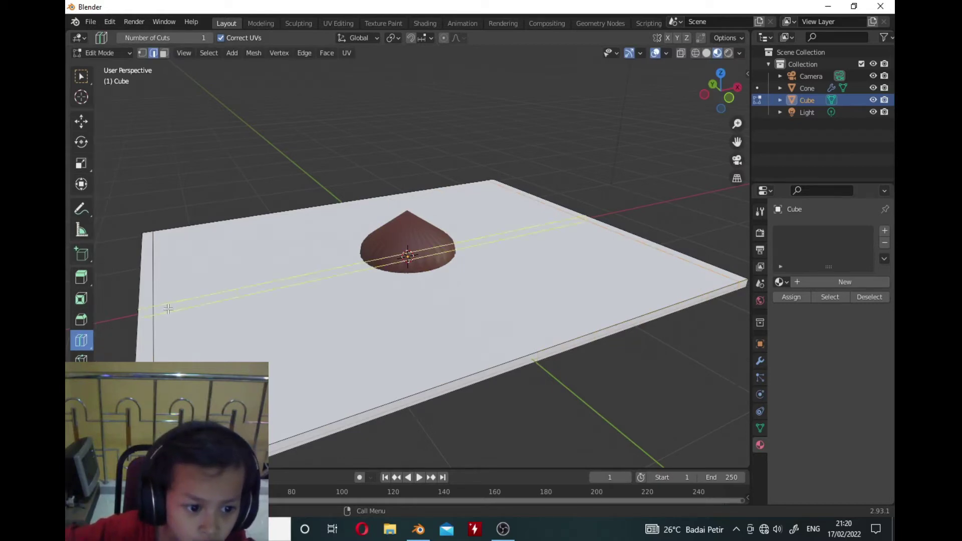
pyautogui.moveTo(171, 306); pyautogui.dragTo(169, 347)
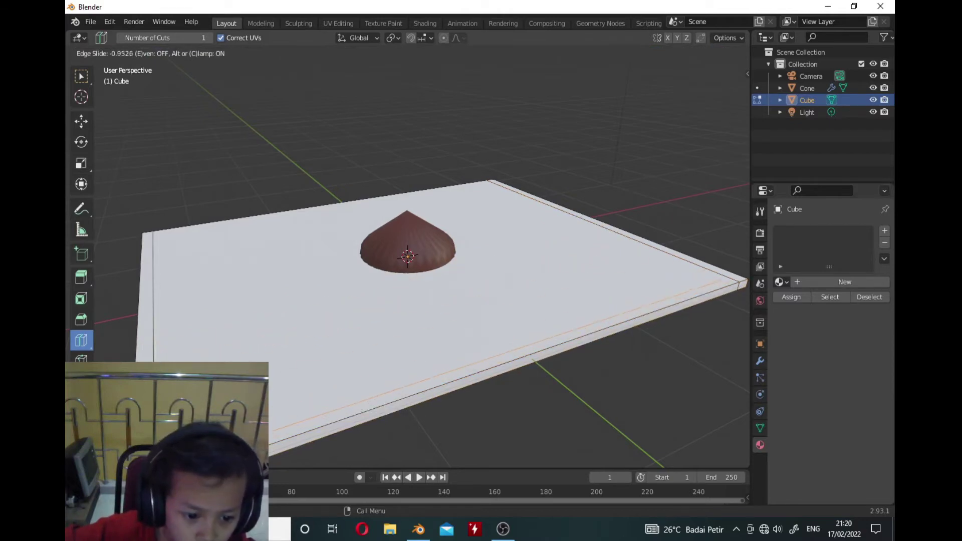
pyautogui.moveTo(170, 348); pyautogui.dragTo(170, 348)
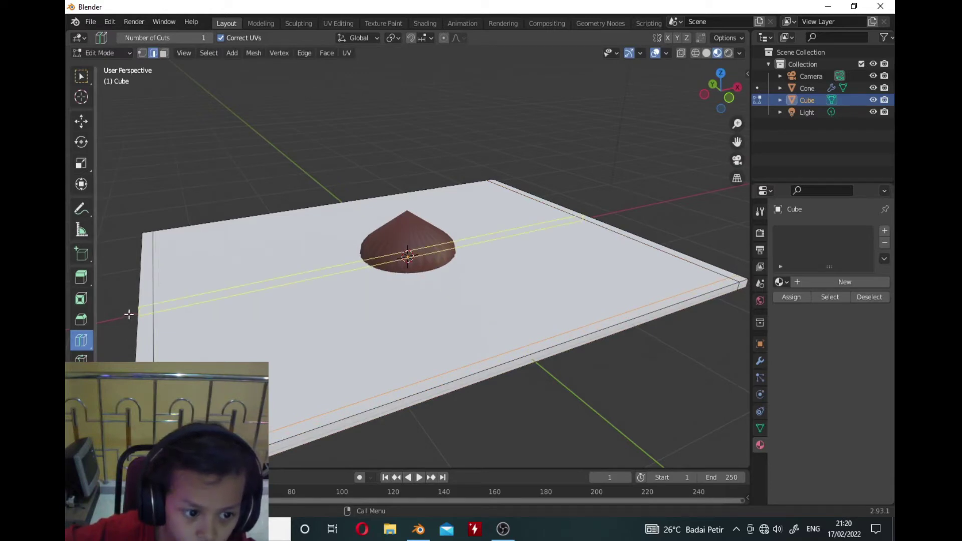
pyautogui.moveTo(127, 316); pyautogui.dragTo(127, 306)
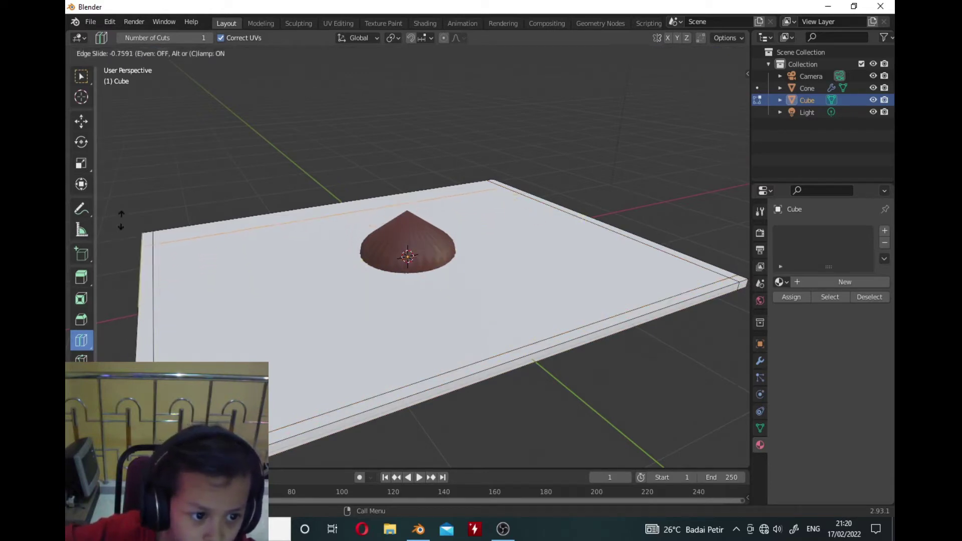
pyautogui.moveTo(121, 221); pyautogui.dragTo(240, 338)
pyautogui.moveTo(241, 337); pyautogui.dragTo(419, 462, button='middle')
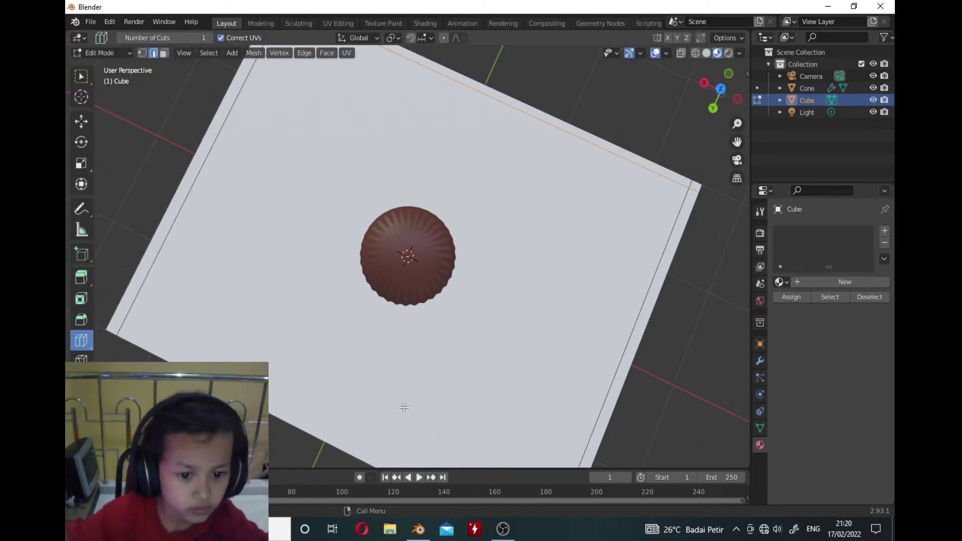
pyautogui.moveTo(620, 331); pyautogui.dragTo(230, 339)
pyautogui.moveTo(230, 340); pyautogui.dragTo(601, 236, button='middle')
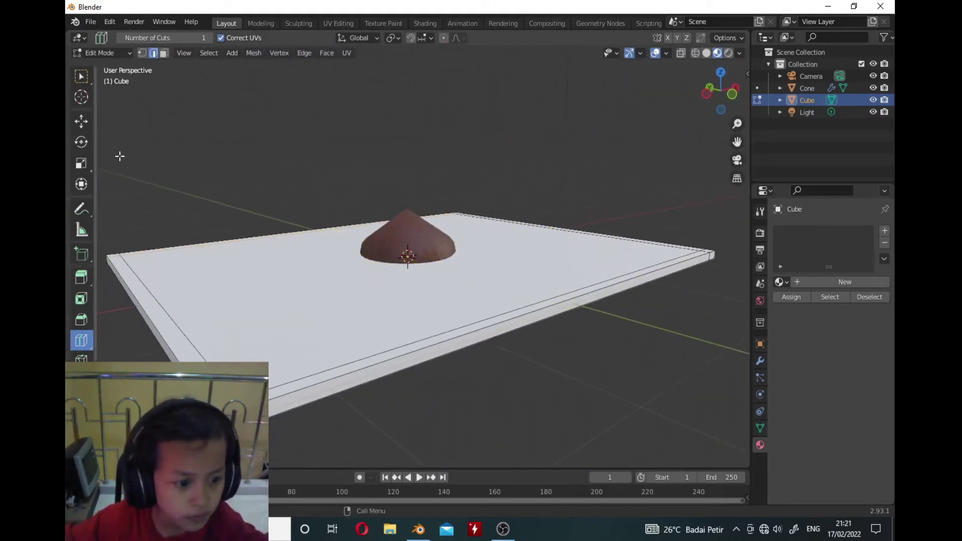
# With face selection and the Extrude Region tool active, select all the narrow border and corner faces around the slab's top
pyautogui.click(75, 281)
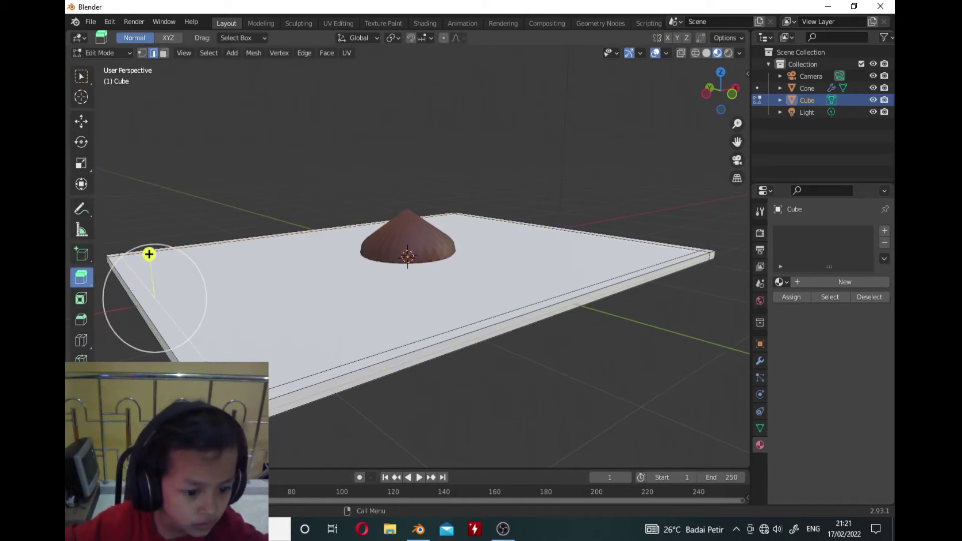
pyautogui.click(163, 54)
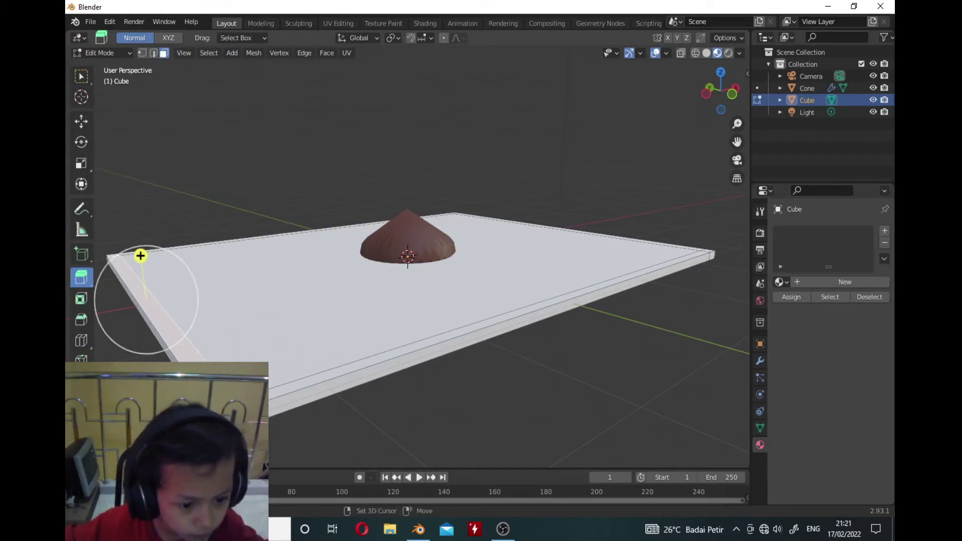
pyautogui.keyDown('shift'); pyautogui.click(225, 407); pyautogui.keyUp('shift')
pyautogui.keyDown('shift'); pyautogui.moveTo(102, 267); pyautogui.dragTo(254, 356, button='middle'); pyautogui.keyUp('shift')
pyautogui.keyDown('shift'); pyautogui.click(265, 352); pyautogui.keyUp('shift')
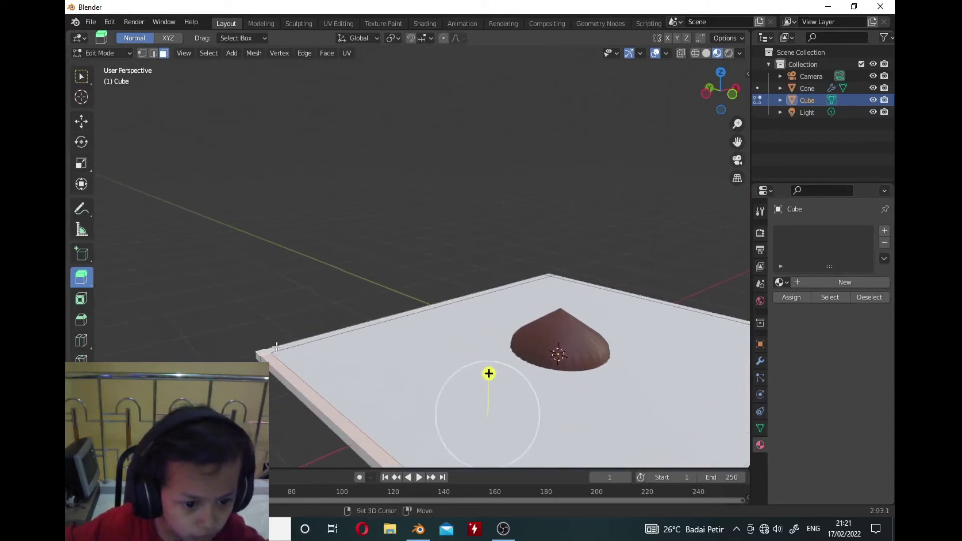
pyautogui.keyDown('shift'); pyautogui.click(309, 340); pyautogui.keyUp('shift')
pyautogui.keyDown('shift'); pyautogui.moveTo(534, 296); pyautogui.dragTo(318, 350, button='middle'); pyautogui.keyUp('shift')
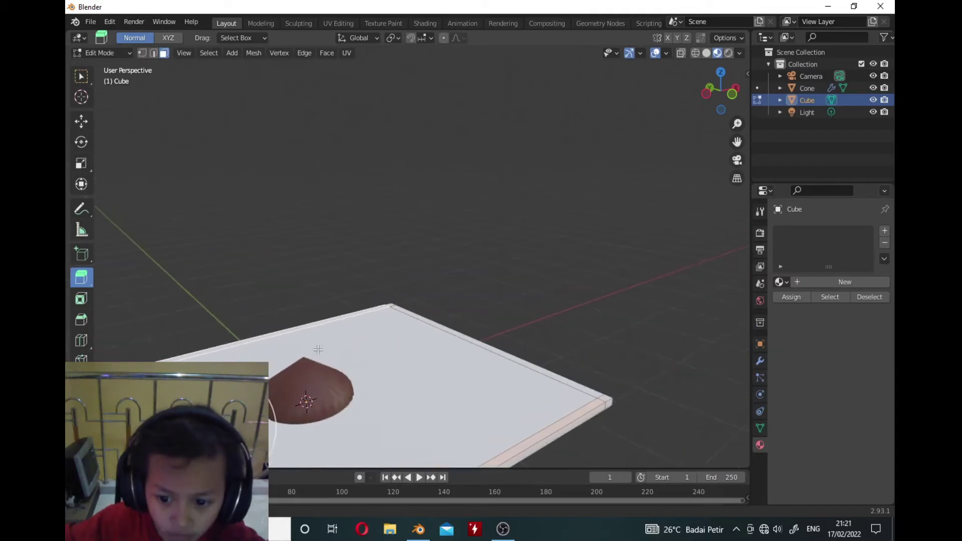
pyautogui.keyDown('shift'); pyautogui.click(608, 401); pyautogui.keyUp('shift')
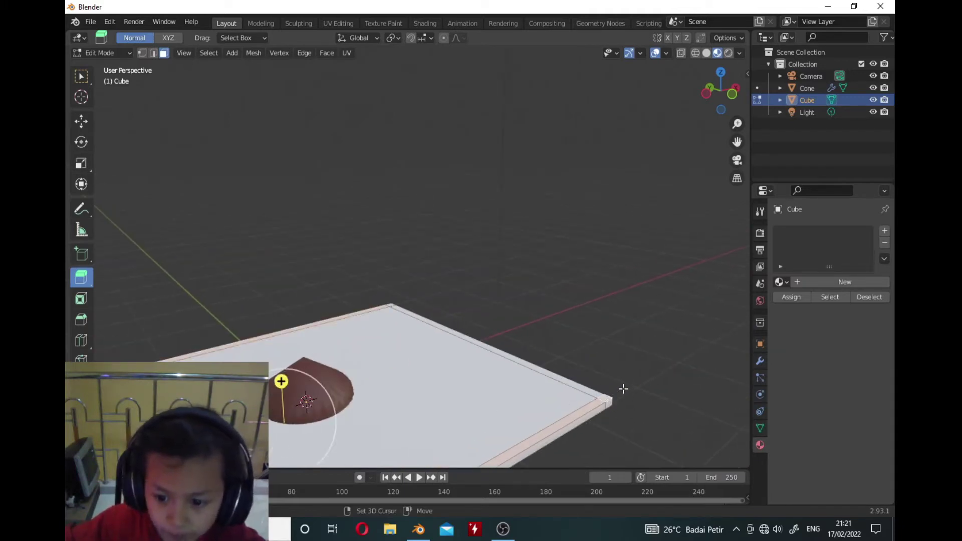
pyautogui.keyDown('shift'); pyautogui.click(568, 382); pyautogui.keyUp('shift')
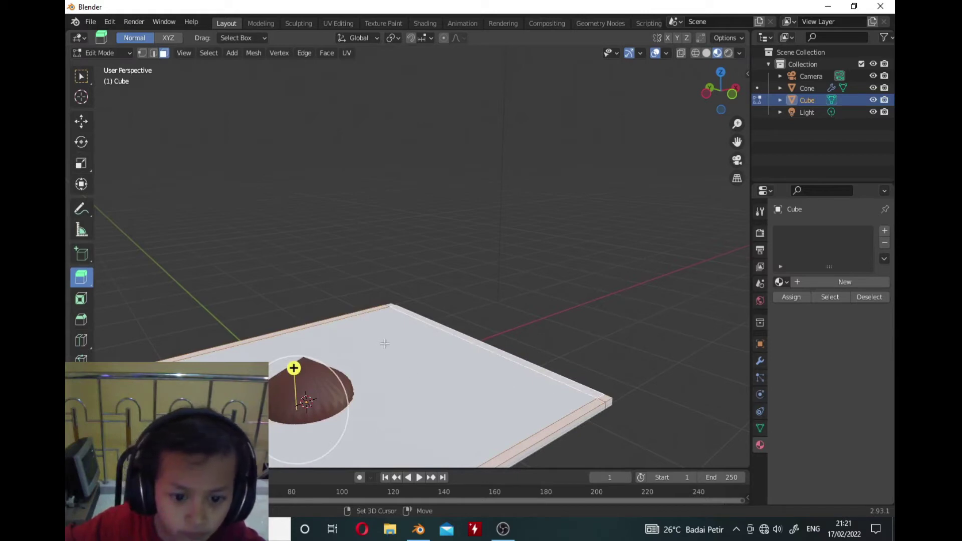
pyautogui.keyDown('shift'); pyautogui.moveTo(384, 344); pyautogui.dragTo(354, 319, button='middle'); pyautogui.keyUp('shift')
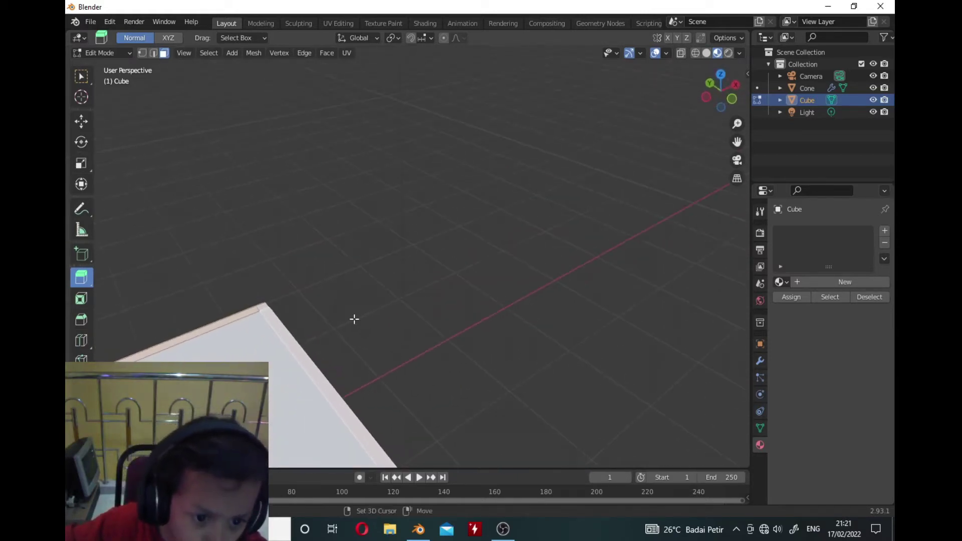
pyautogui.keyDown('shift'); pyautogui.click(264, 307); pyautogui.keyUp('shift')
pyautogui.moveTo(269, 418); pyautogui.dragTo(687, 386, button='middle')
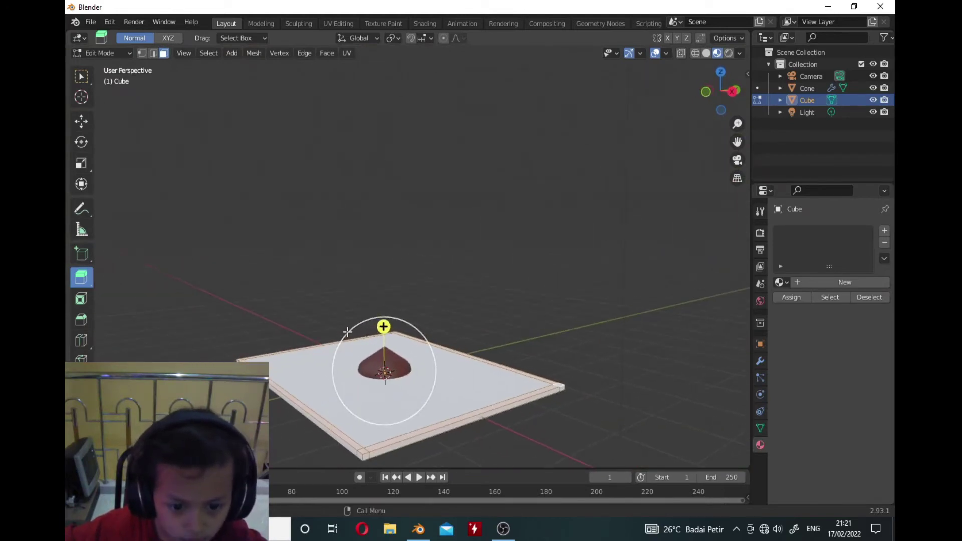
# Extrude the selected border faces upward along their normals into a low raised rim and return to Object Mode
pyautogui.moveTo(383, 326); pyautogui.dragTo(394, 321)
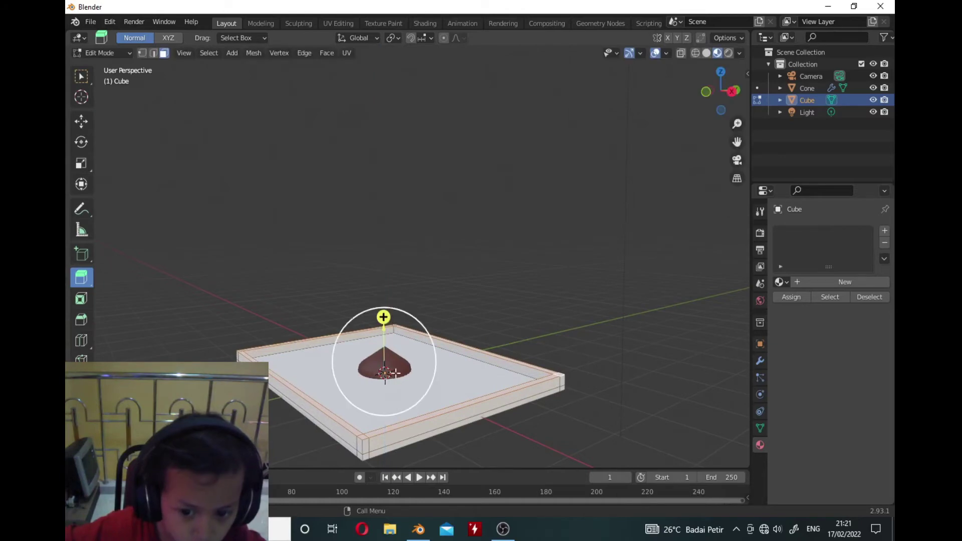
pyautogui.moveTo(396, 374); pyautogui.dragTo(431, 381, button='middle')
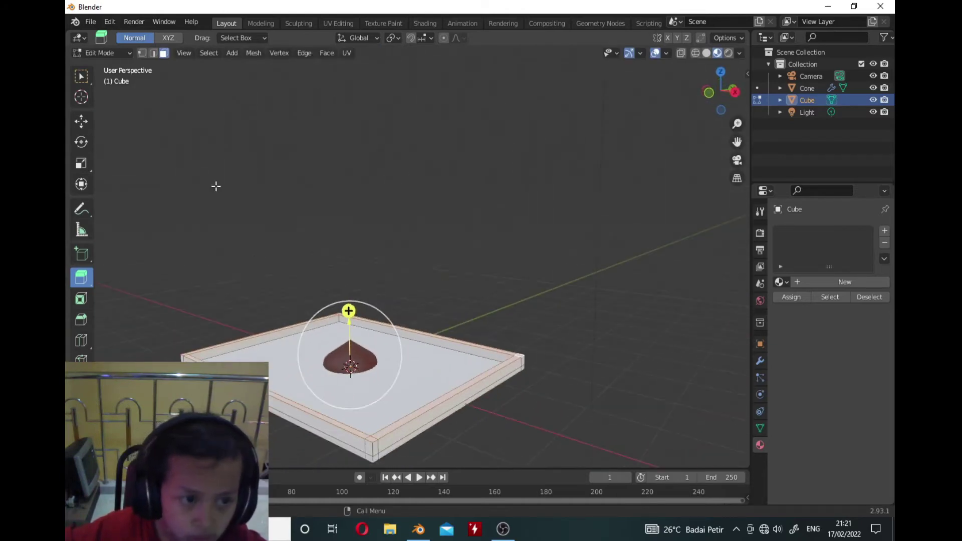
pyautogui.click(100, 51)
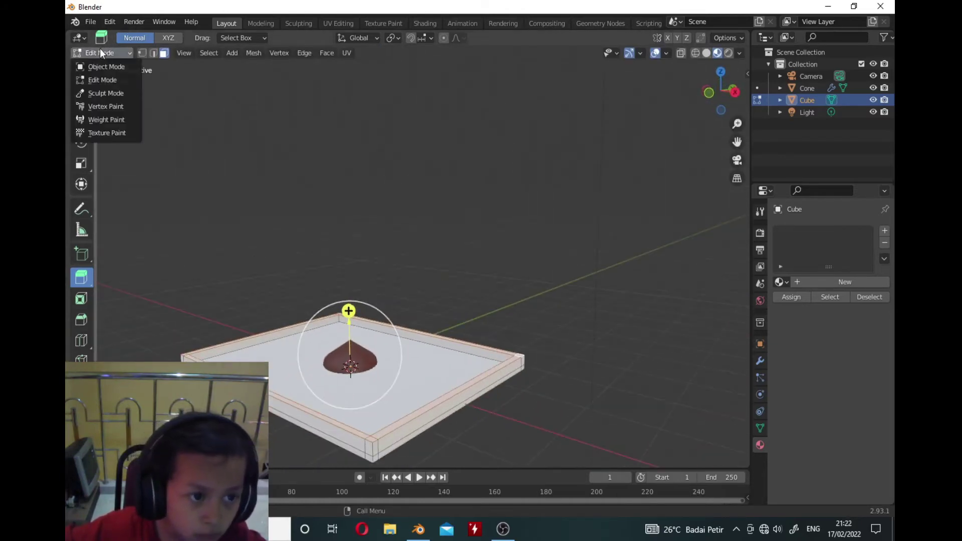
pyautogui.click(125, 65)
# Give the tray a new material and darken its base color to a medium grey
pyautogui.moveTo(314, 354); pyautogui.dragTo(426, 357, button='middle')
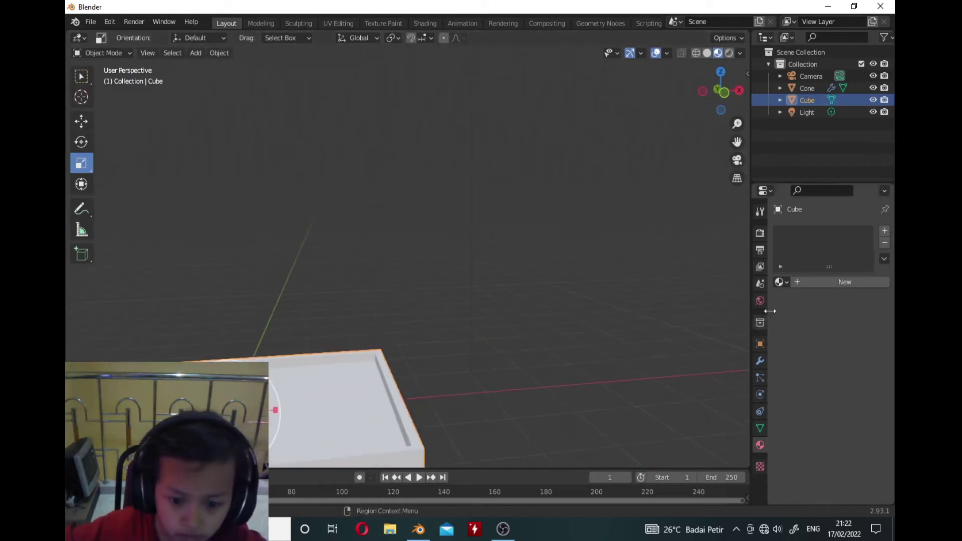
pyautogui.click(859, 284)
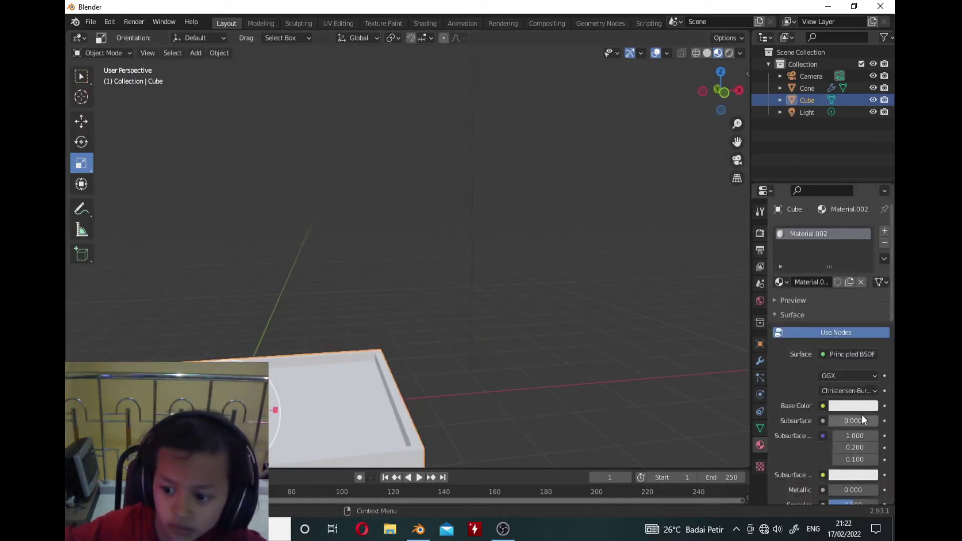
pyautogui.click(869, 404)
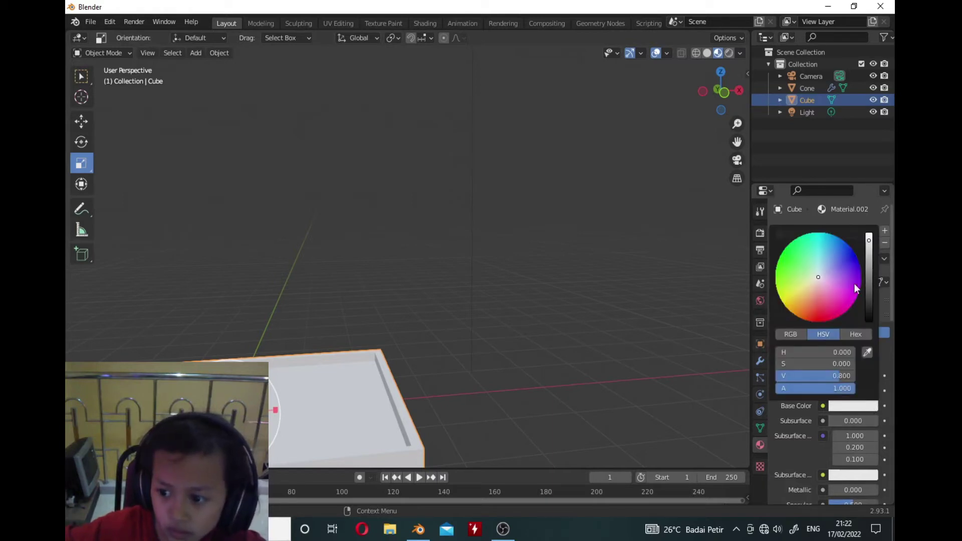
pyautogui.moveTo(869, 240); pyautogui.dragTo(869, 282)
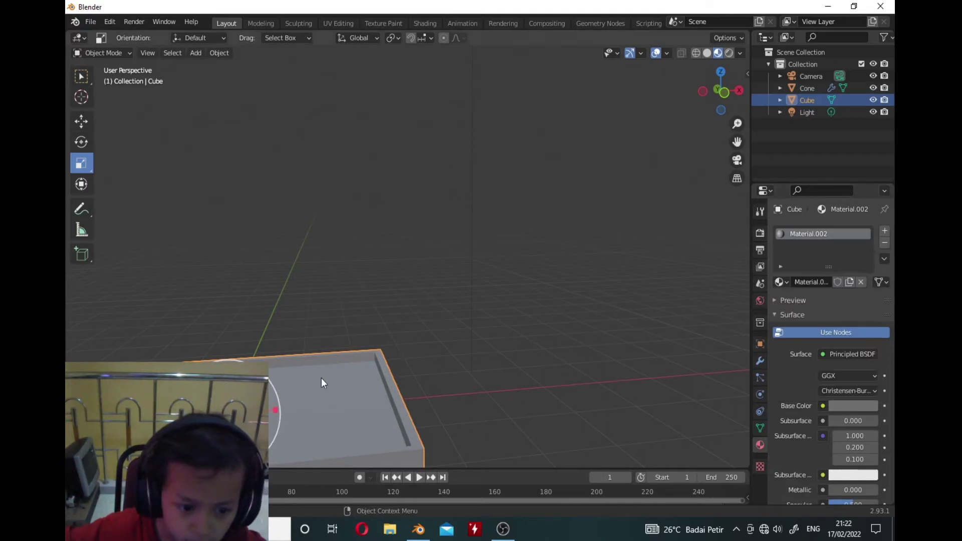
# Set the World background color to white
pyautogui.moveTo(343, 384); pyautogui.dragTo(311, 430, button='middle')
pyautogui.scroll(2, 311, 431)
pyautogui.scroll(-2, 311, 436)
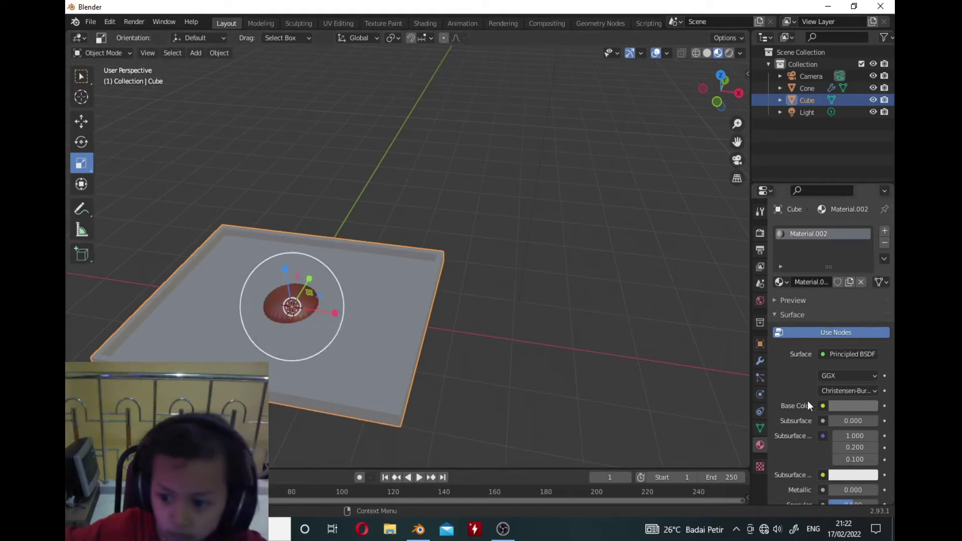
pyautogui.click(759, 300)
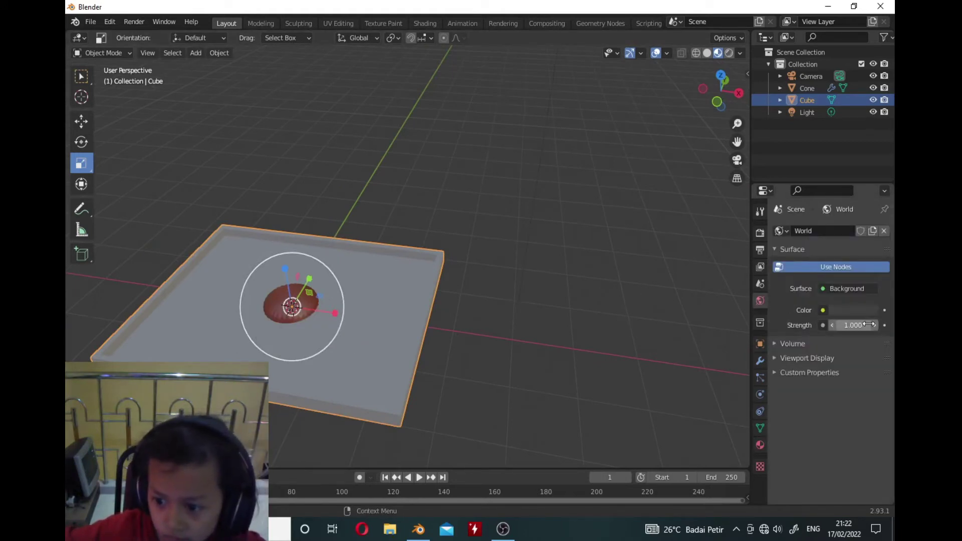
pyautogui.click(846, 311)
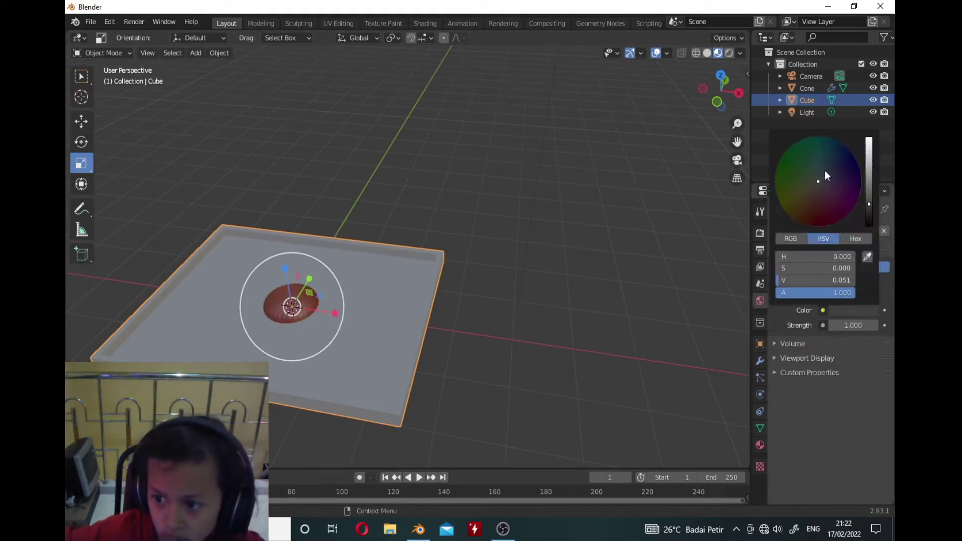
pyautogui.moveTo(867, 205); pyautogui.dragTo(869, 140)
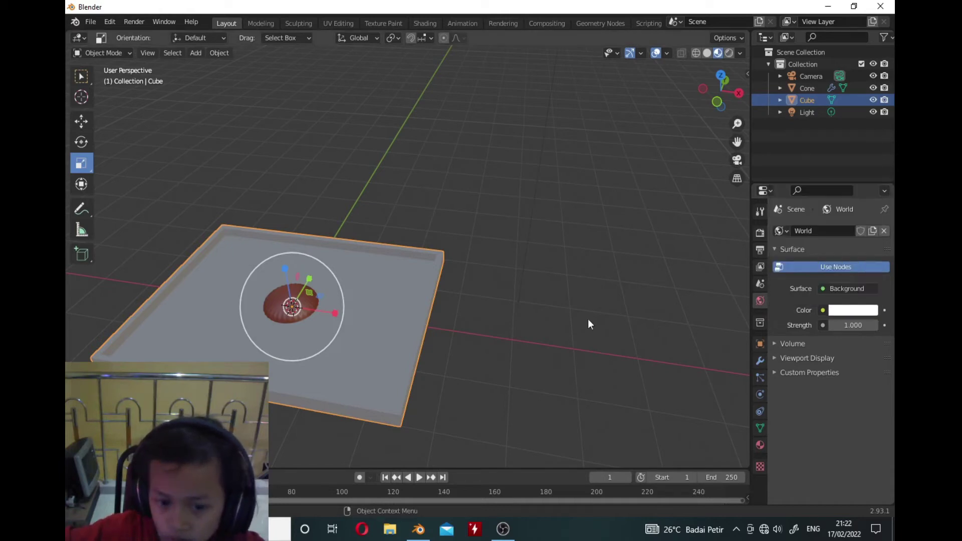
# Copy and paste the cone in the tray's center and move the copy along positive X toward the tray's edge
pyautogui.moveTo(525, 247); pyautogui.dragTo(506, 275, button='middle')
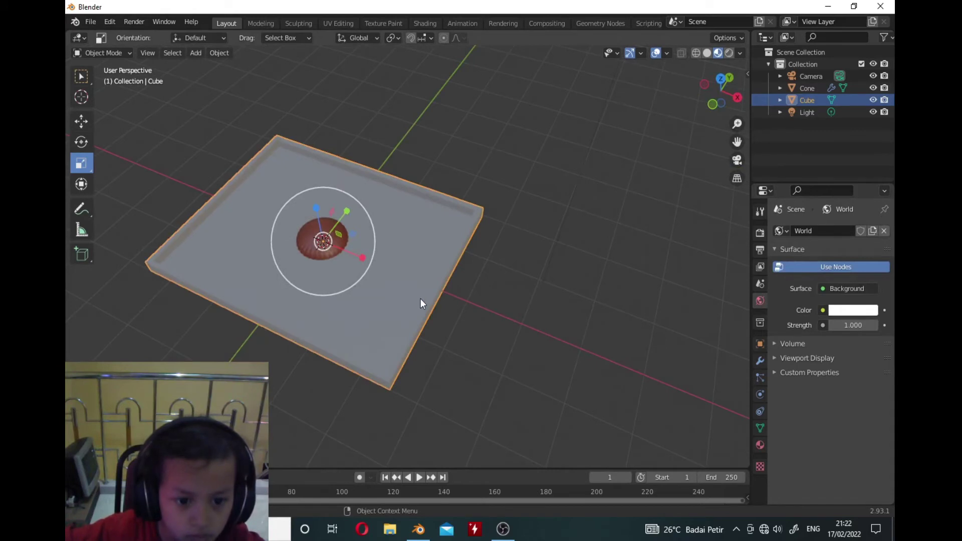
pyautogui.click(549, 318)
pyautogui.click(323, 244)
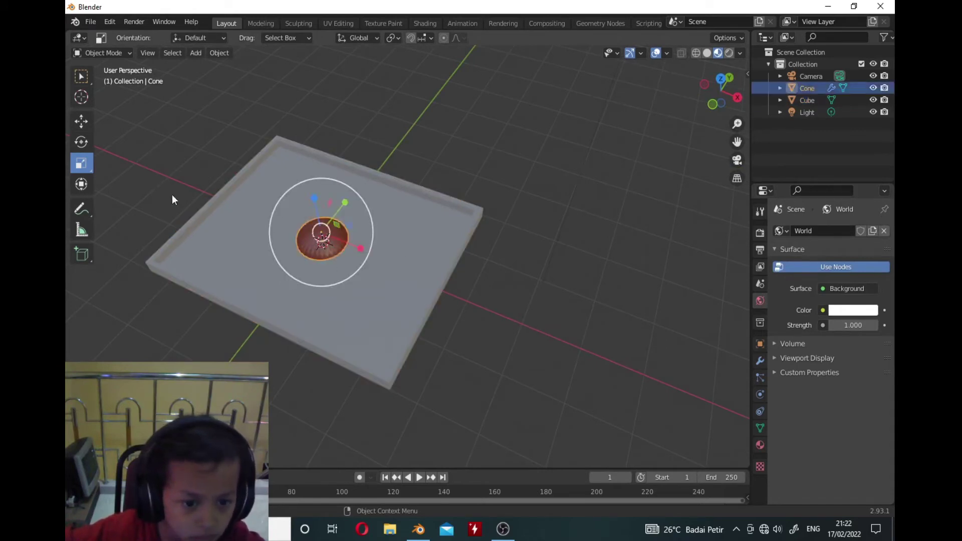
pyautogui.click(88, 120)
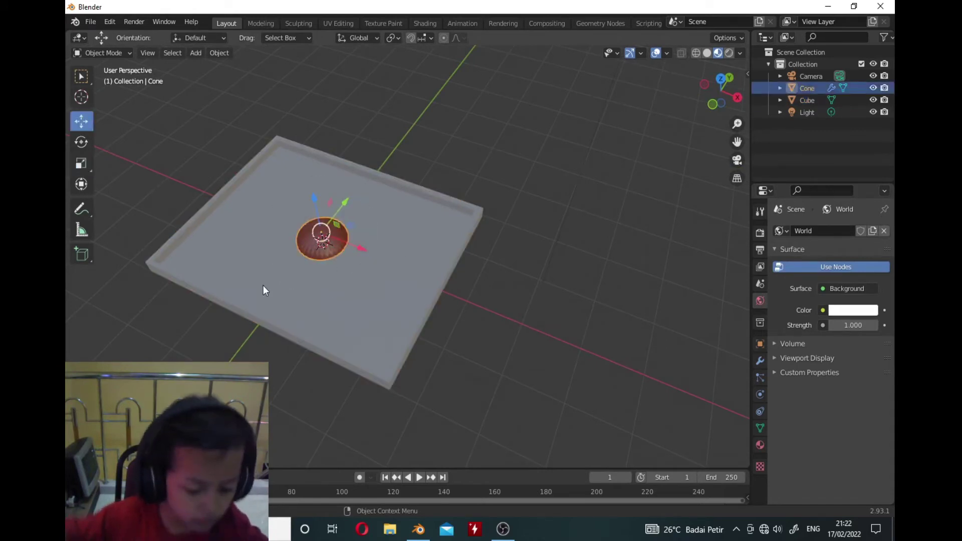
pyautogui.hotkey('ctrl', 'c')
pyautogui.hotkey('ctrl', 'v')
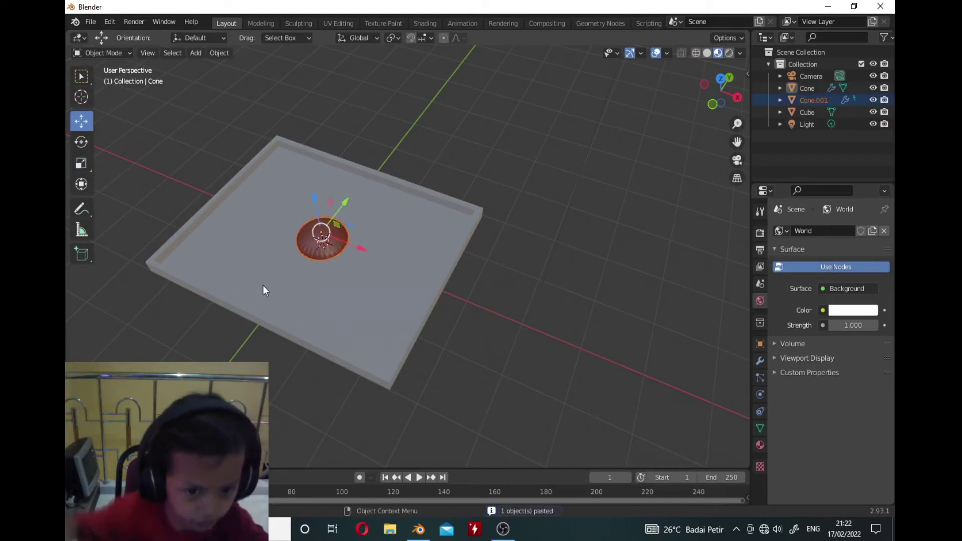
pyautogui.press('g')
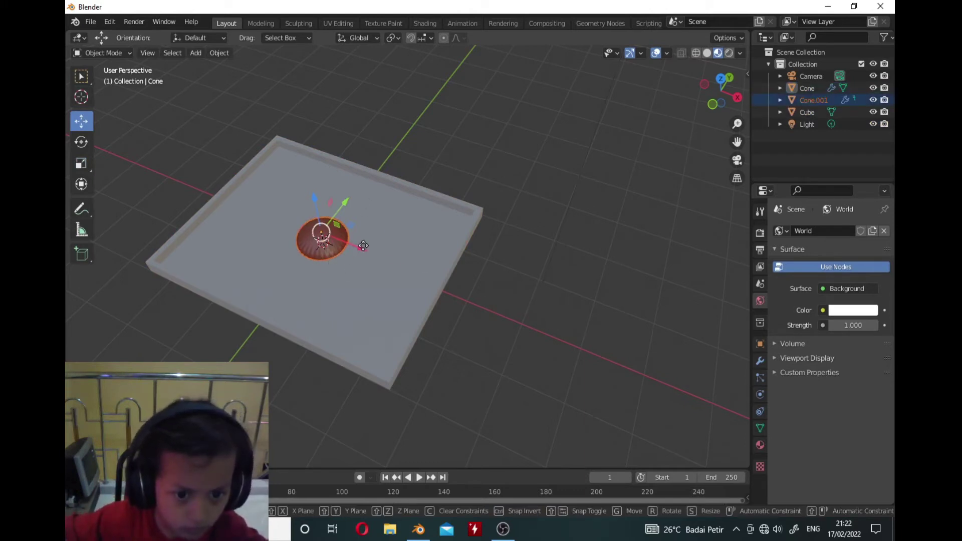
pyautogui.press('x')
pyautogui.click(429, 293)
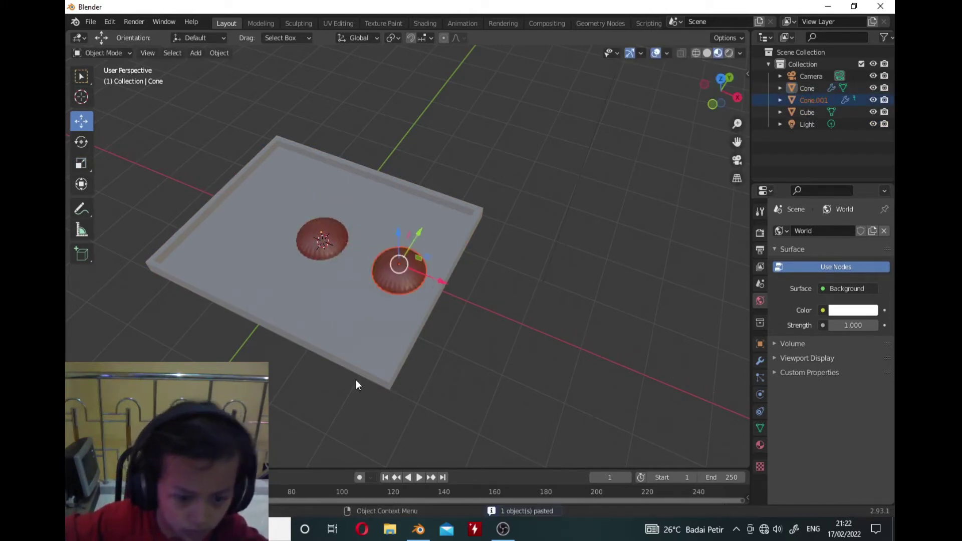
# Copy and paste the second cone and move the new copy about -1.3 m along Y toward the tray's corner
pyautogui.hotkey('ctrl', 'c')
pyautogui.hotkey('ctrl', 'v')
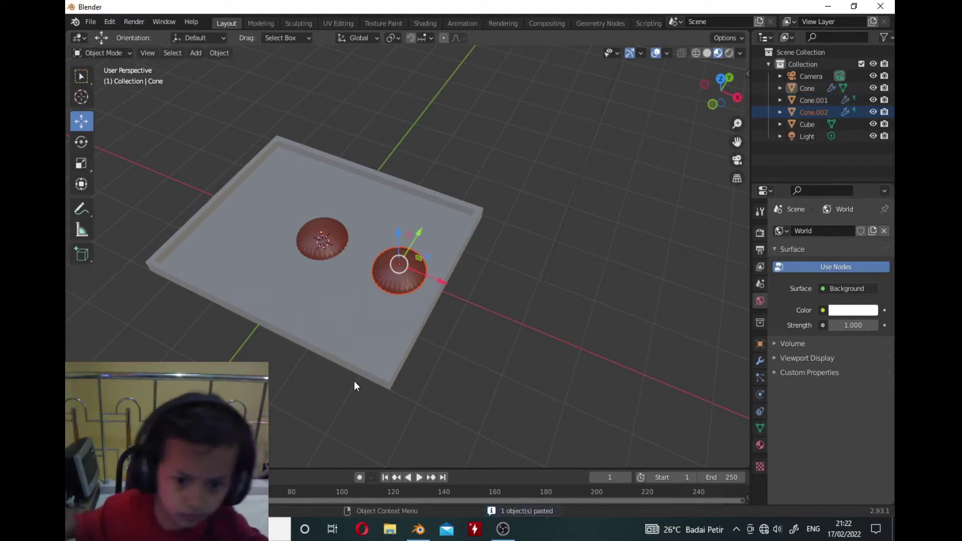
pyautogui.press('g')
pyautogui.press('y')
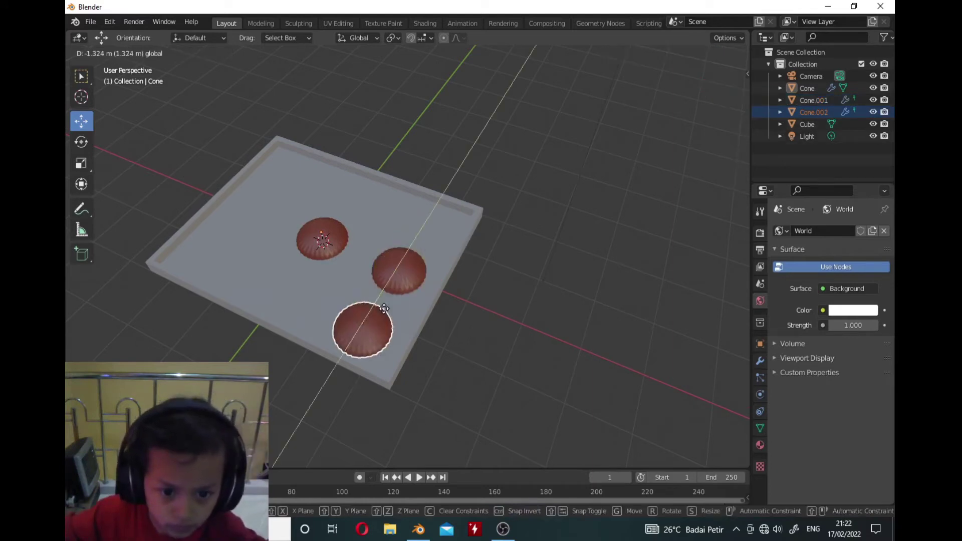
pyautogui.click(407, 313)
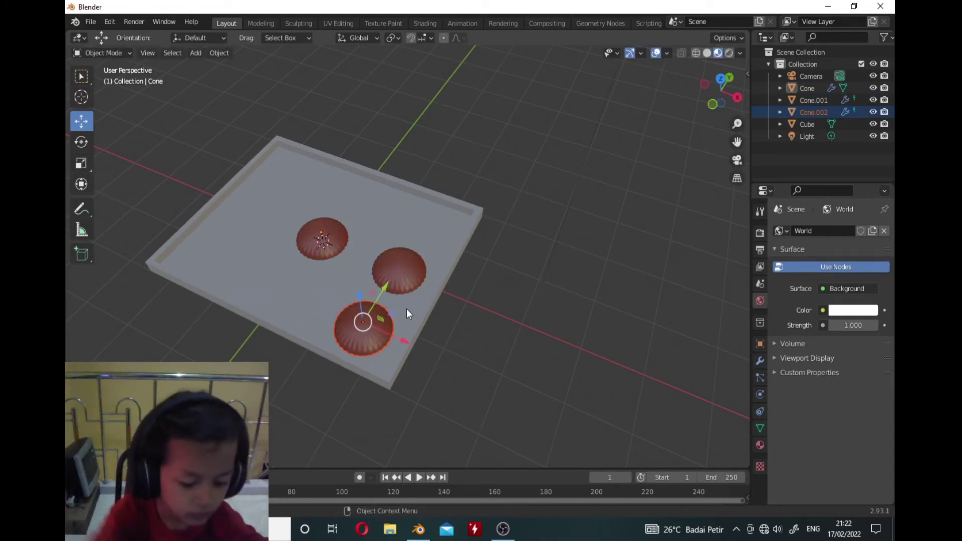
# Paste a copy of the corner cone and move it about -1.67 m along X
pyautogui.hotkey('ctrl', 'v')
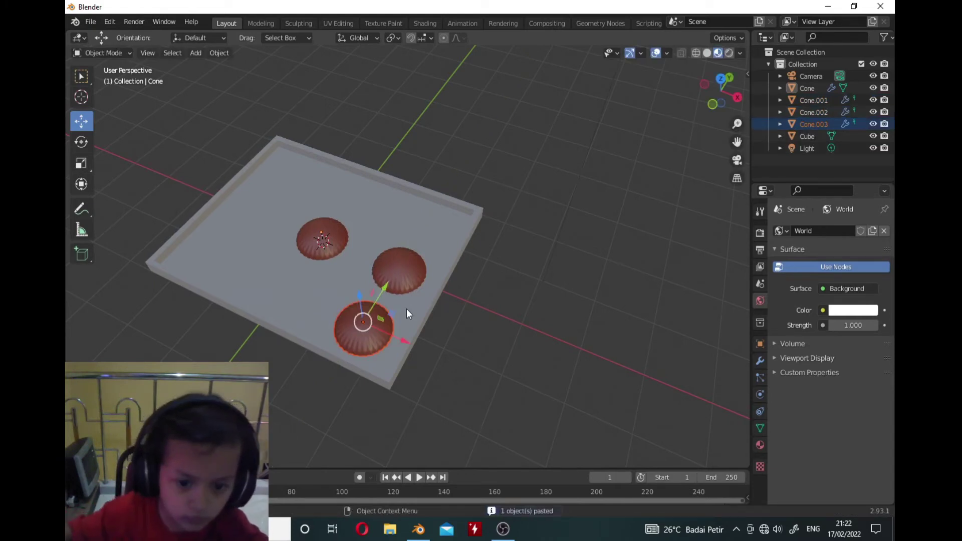
pyautogui.press('g')
pyautogui.press('x')
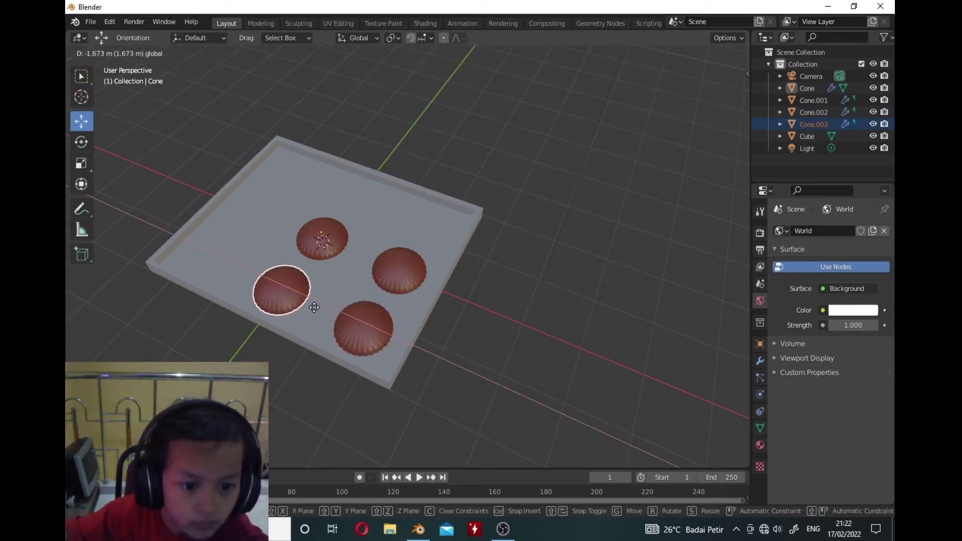
pyautogui.click(316, 303)
pyautogui.moveTo(371, 351); pyautogui.dragTo(425, 371, button='middle')
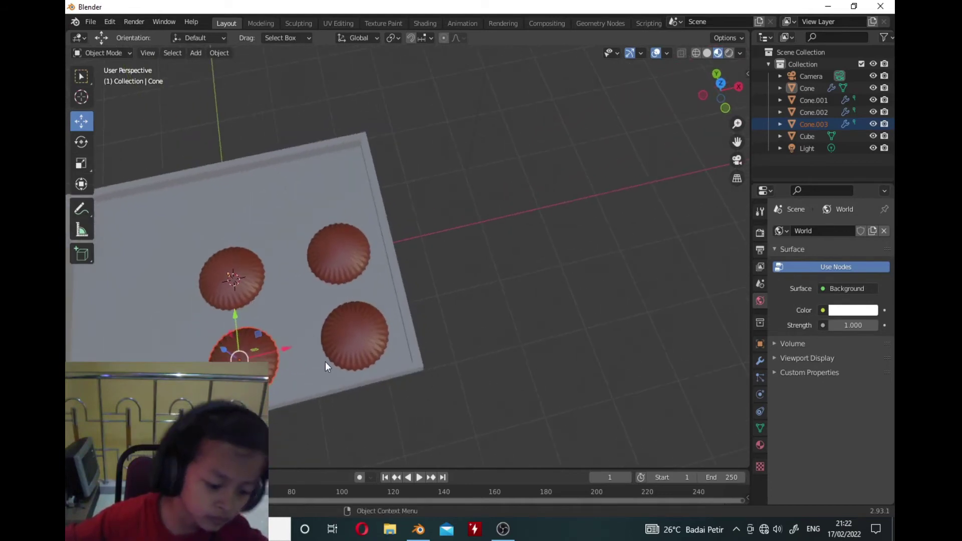
pyautogui.keyDown('shift'); pyautogui.moveTo(326, 362); pyautogui.dragTo(389, 390, button='middle'); pyautogui.keyUp('shift')
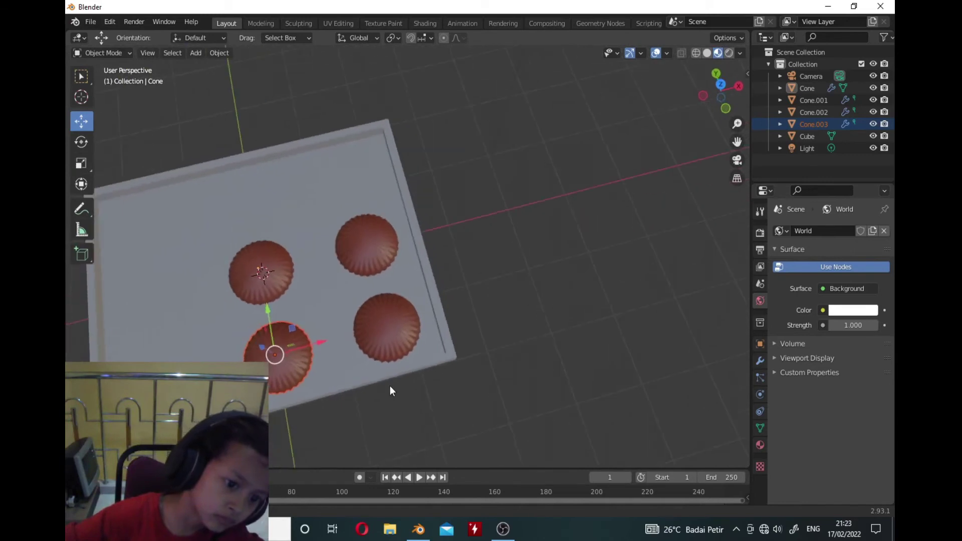
pyautogui.moveTo(404, 307); pyautogui.dragTo(450, 312, button='middle')
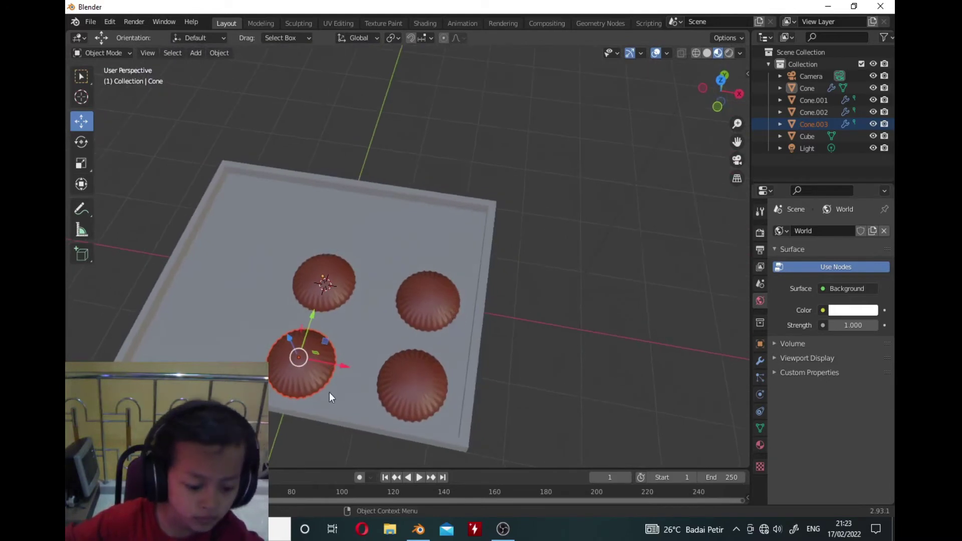
# Copy and paste the newest cone, move the copy along negative X to the tray's next corner, and nudge the original slightly along positive X
pyautogui.hotkey('ctrl', 'c')
pyautogui.hotkey('ctrl', 'v')
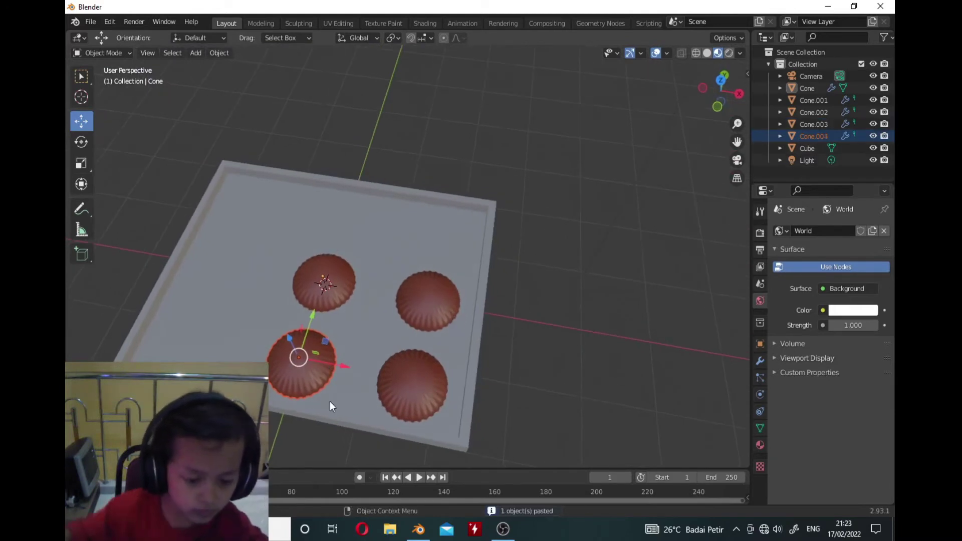
pyautogui.moveTo(327, 366); pyautogui.dragTo(216, 341)
pyautogui.click(297, 357)
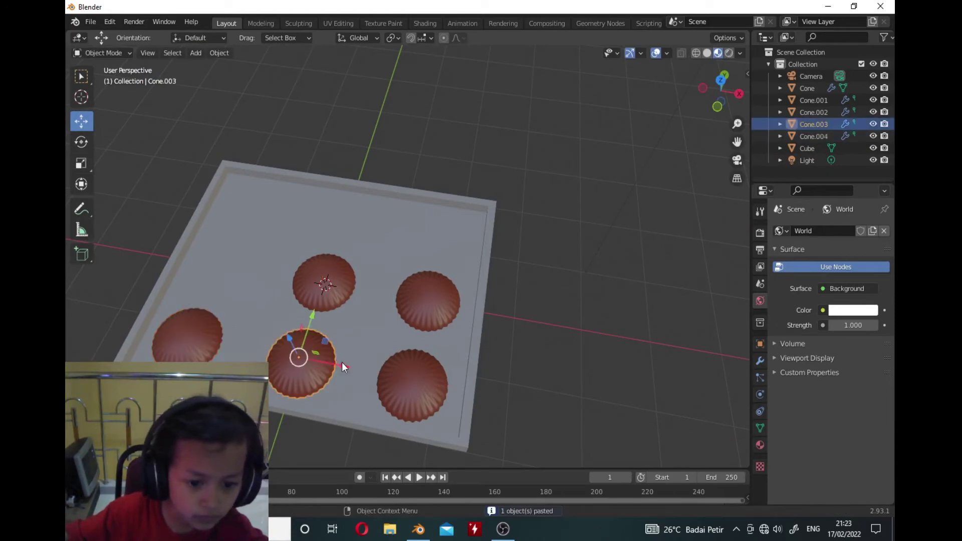
pyautogui.moveTo(342, 362); pyautogui.dragTo(344, 363)
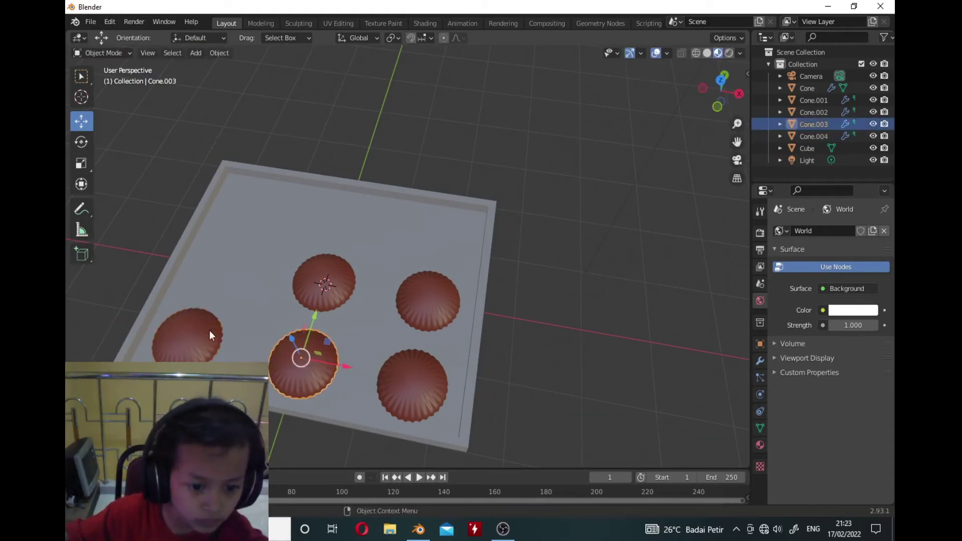
# Duplicate the cone in the tray's negative X corner by copy and paste, and move one of the pair about 1.26 m along Y
pyautogui.click(180, 339)
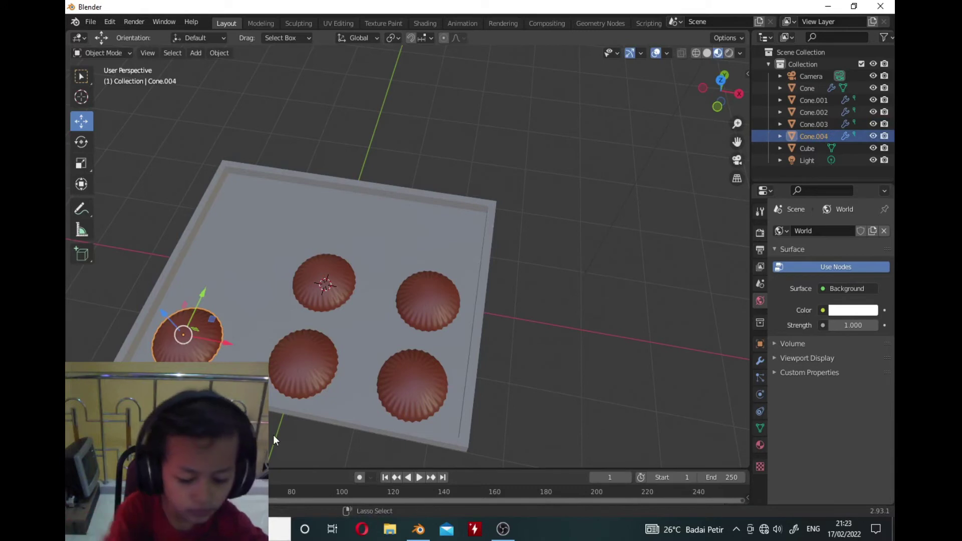
pyautogui.hotkey('ctrl', 'c')
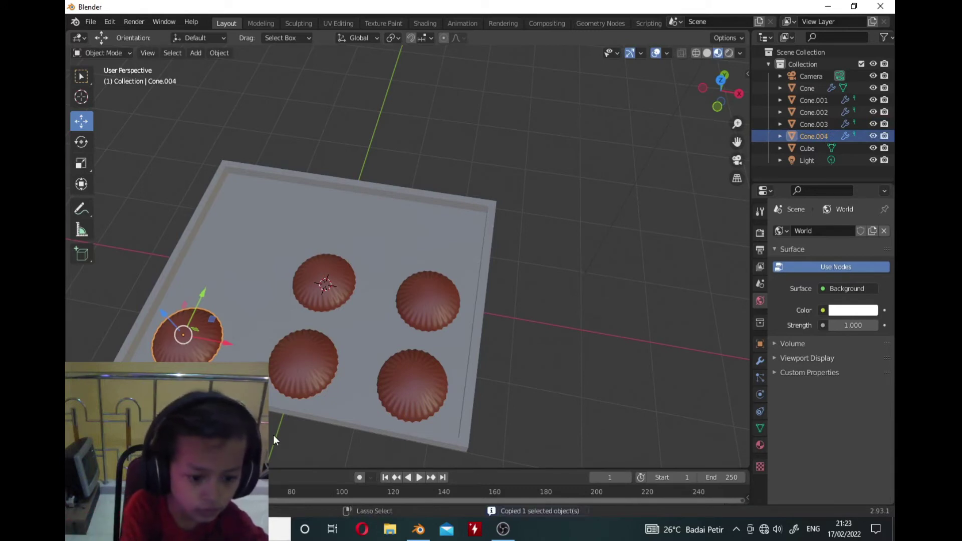
pyautogui.hotkey('ctrl', 'v')
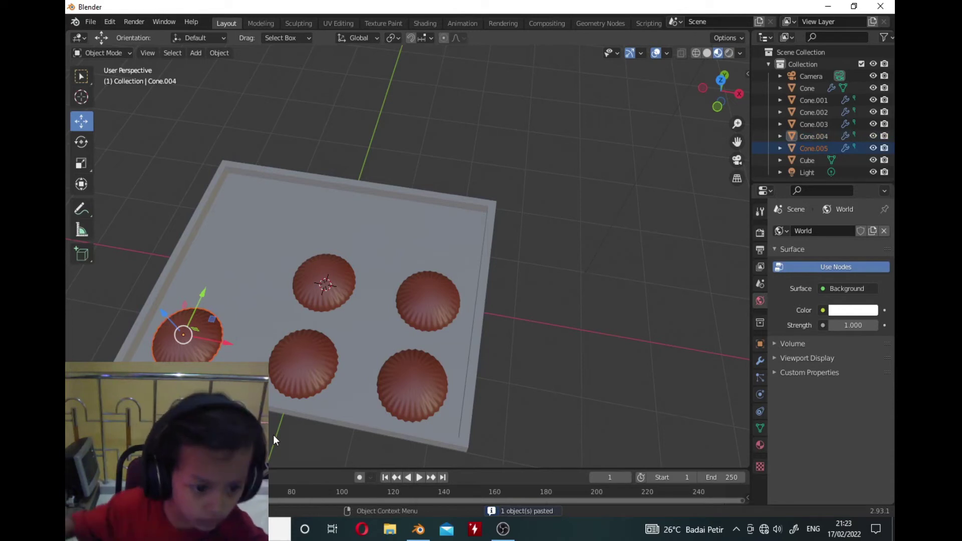
pyautogui.click(213, 288)
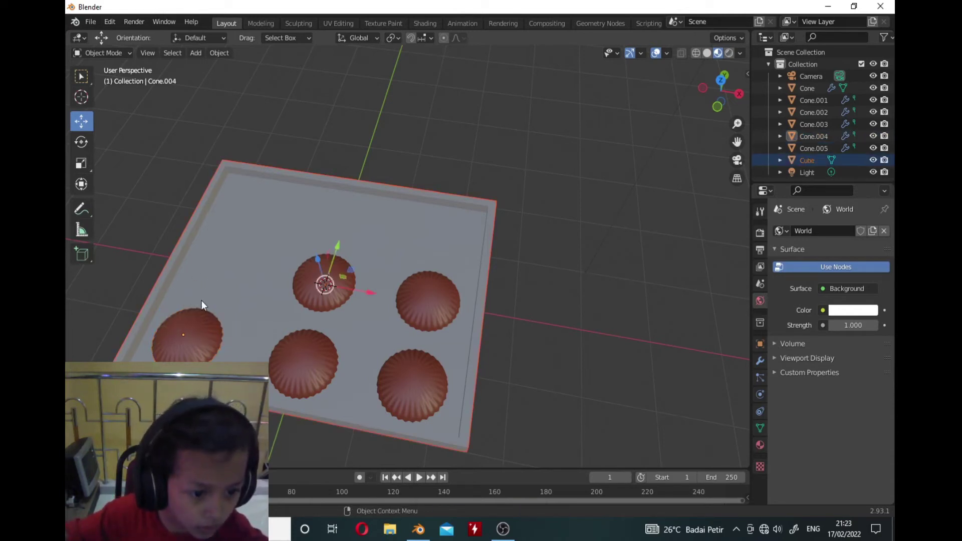
pyautogui.click(182, 329)
pyautogui.press('g')
pyautogui.press('y')
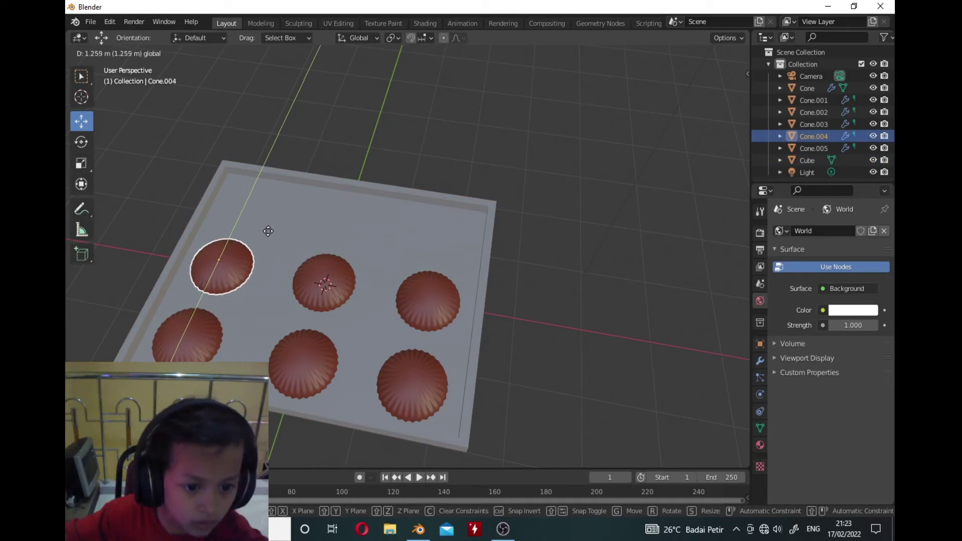
pyautogui.click(265, 231)
pyautogui.click(357, 249)
pyautogui.press('g')
pyautogui.press('x')
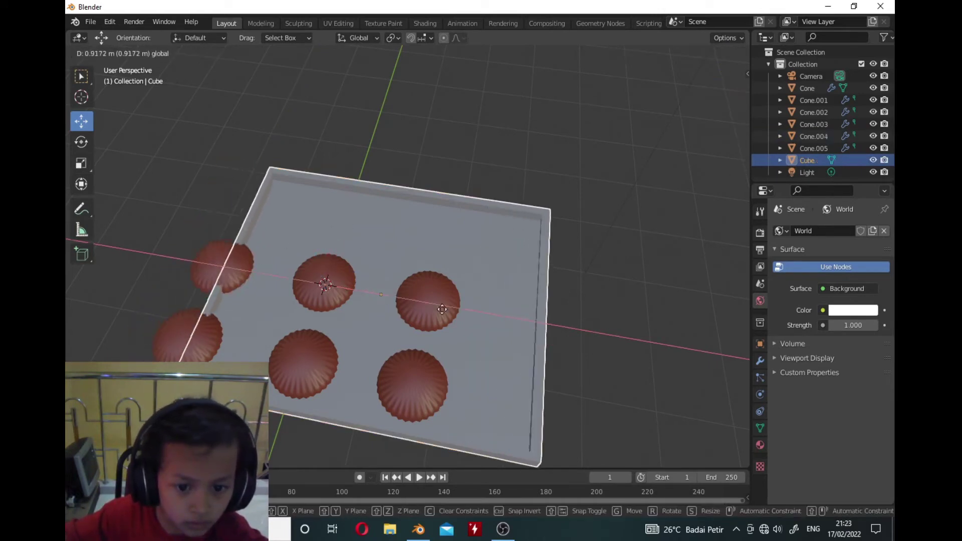
pyautogui.click(374, 295)
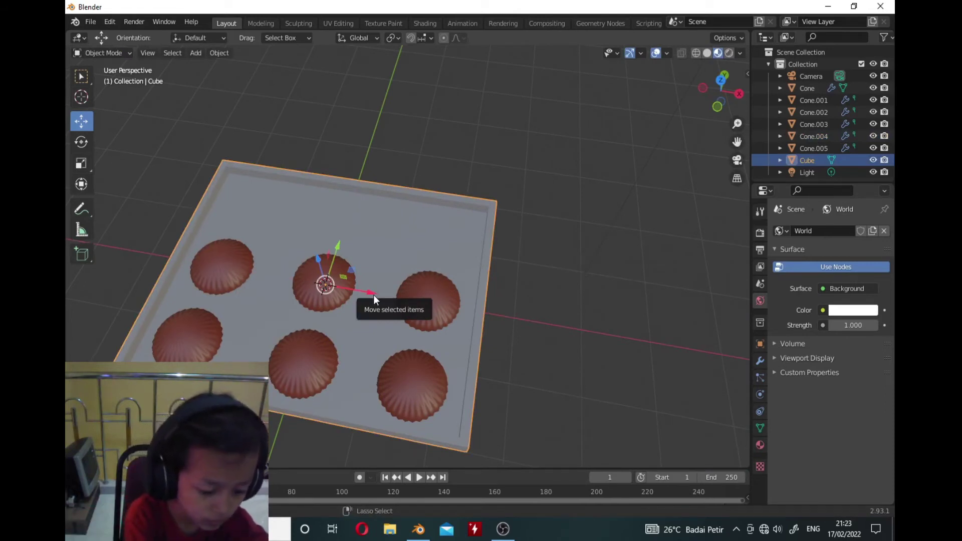
# Undo the recent edits back through all the cone copies, the World background color and the tray's base color
pyautogui.hotkey('ctrl', 'z')
pyautogui.hotkey('ctrl', 'z')
pyautogui.hotkey('ctrl', 'z')
pyautogui.hotkey('ctrl', 'z')
pyautogui.hotkey('ctrl', 'z')
pyautogui.hotkey('ctrl', 'z')
pyautogui.hotkey('ctrl', 'z')
pyautogui.hotkey('ctrl', 'z')
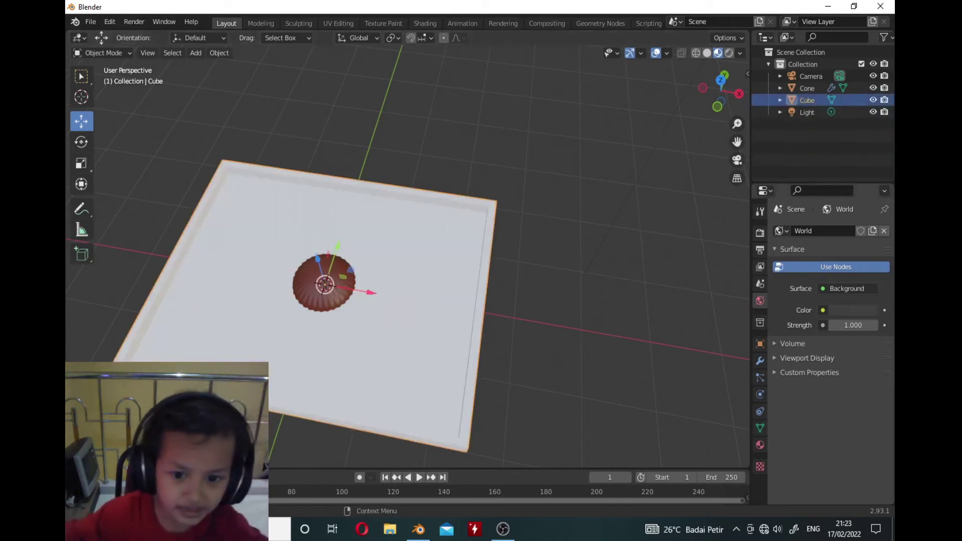
# Set the World background color to white and darken the tray material's base color to dark grey
pyautogui.click(868, 310)
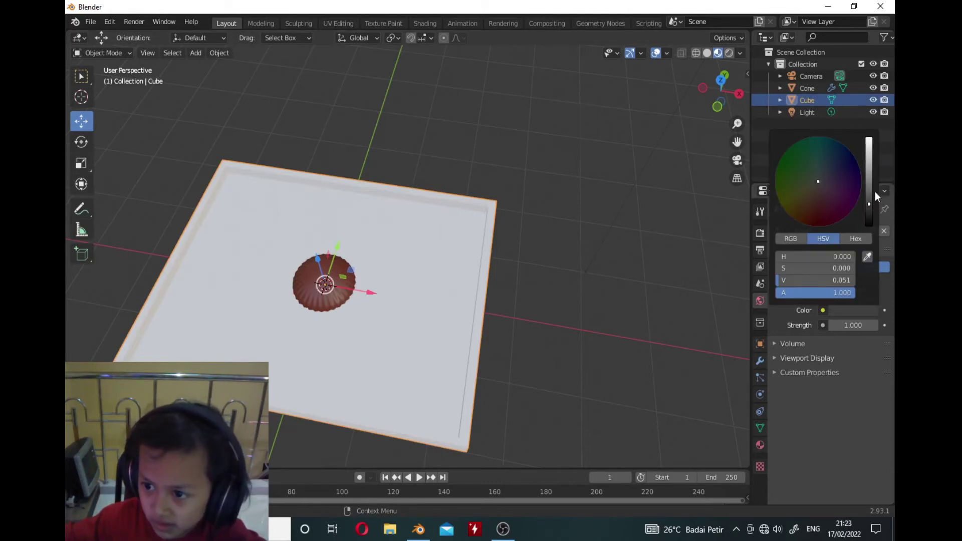
pyautogui.moveTo(871, 196); pyautogui.dragTo(869, 141)
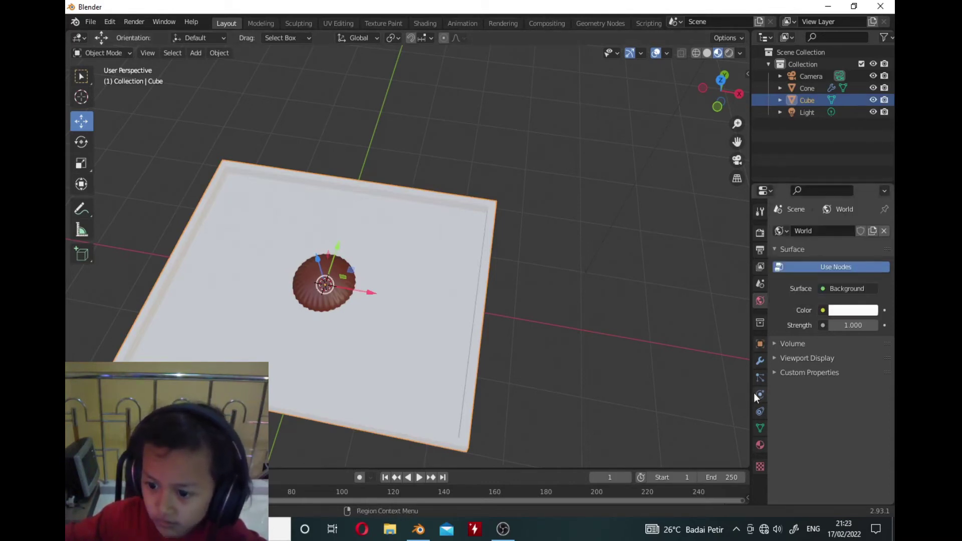
pyautogui.click(760, 444)
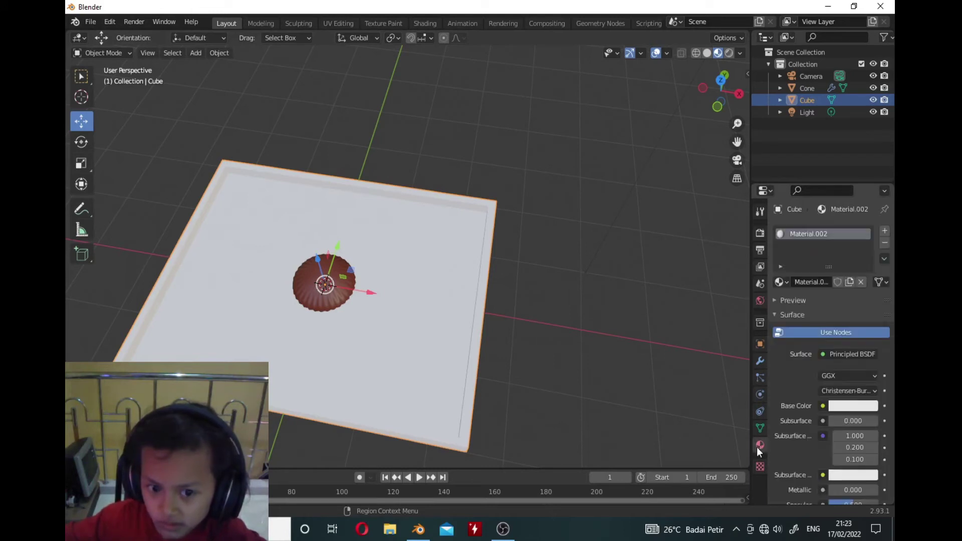
pyautogui.click(858, 406)
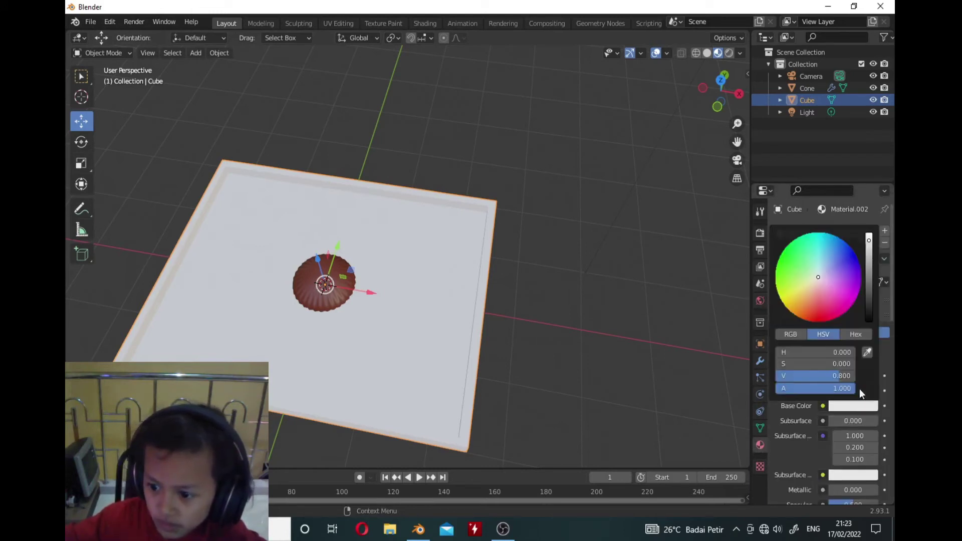
pyautogui.click(869, 293)
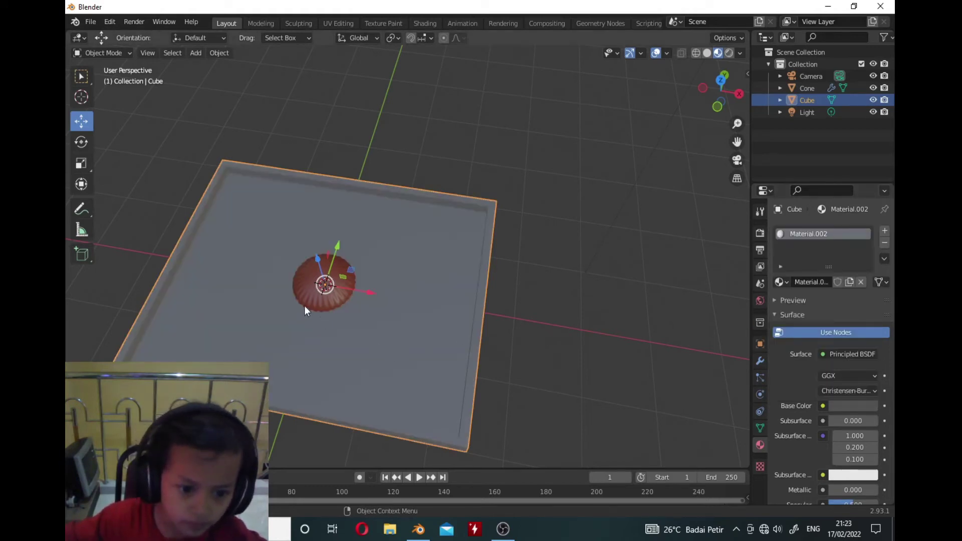
# Copy and paste the cone in the tray's center and move the copy along positive X toward the tray's edge
pyautogui.click(326, 298)
pyautogui.hotkey('ctrl', 'c')
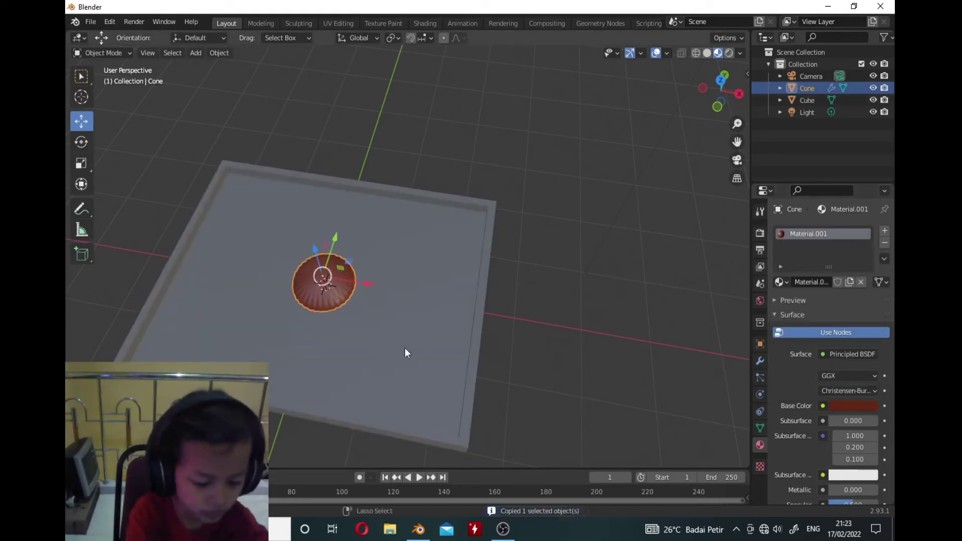
pyautogui.hotkey('ctrl', 'v')
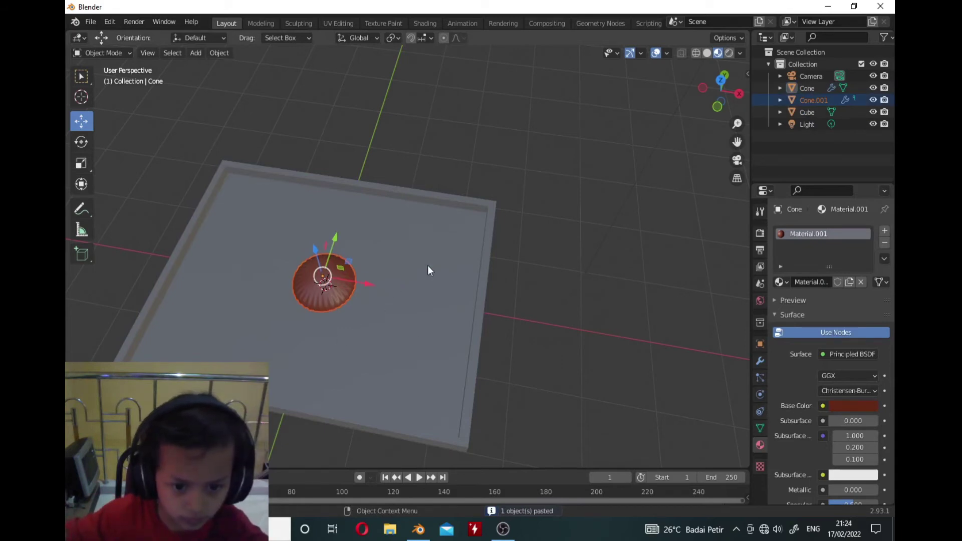
pyautogui.moveTo(363, 282); pyautogui.dragTo(458, 293)
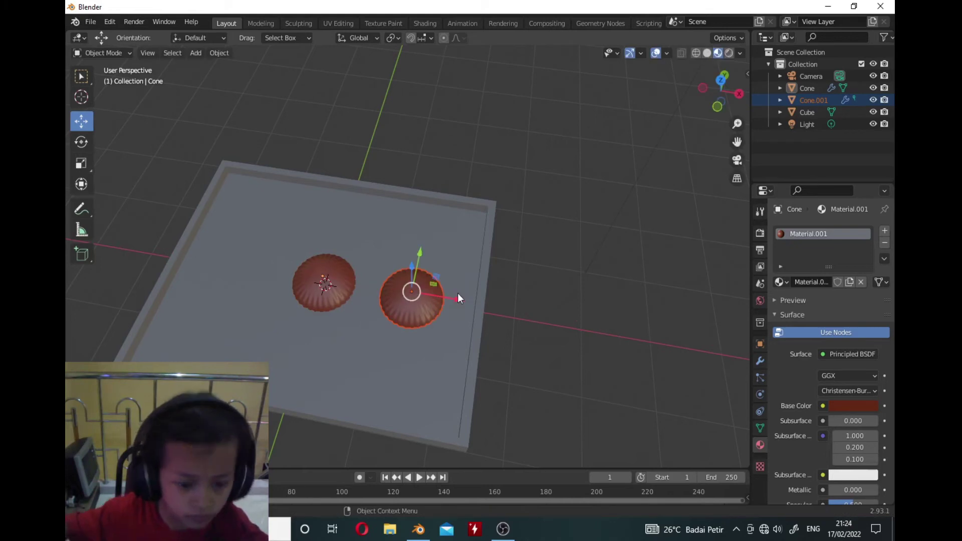
# Copy and paste the cone near the positive X edge and move the new copy along negative Y toward the tray's corner
pyautogui.hotkey('ctrl', 'c')
pyautogui.hotkey('ctrl', 'v')
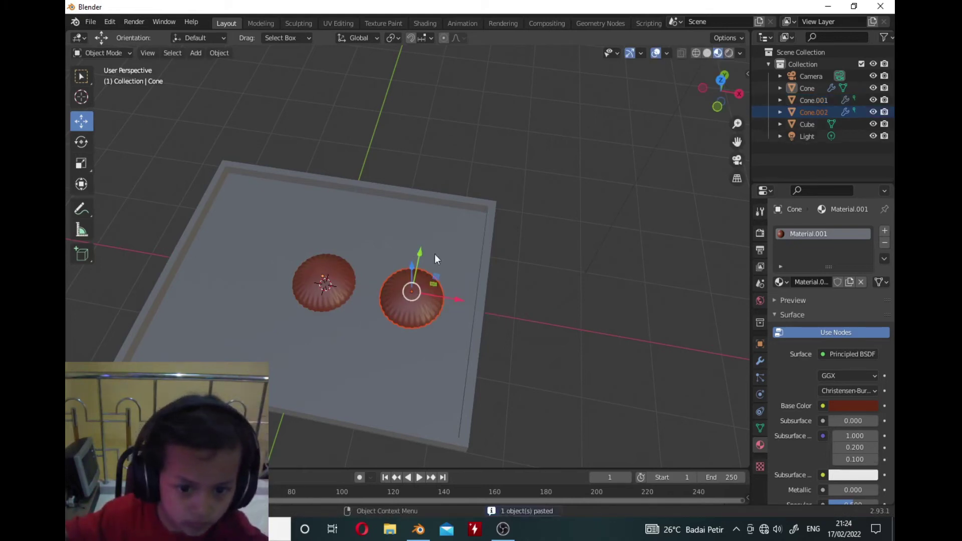
pyautogui.moveTo(424, 263); pyautogui.dragTo(370, 337)
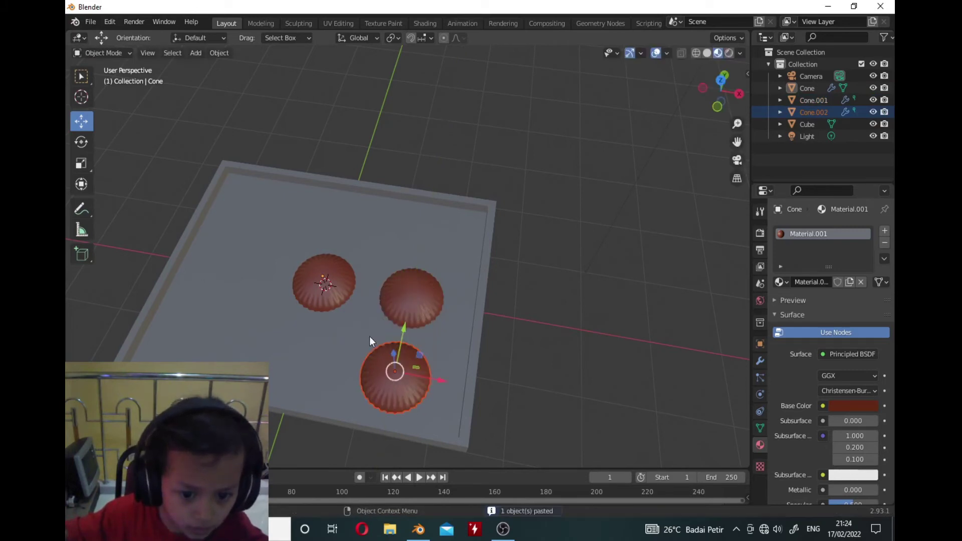
# Copy and paste the corner cone, move the copy along negative X, and fine-tune its position to line up with the center cone
pyautogui.hotkey('ctrl', 'c')
pyautogui.hotkey('ctrl', 'v')
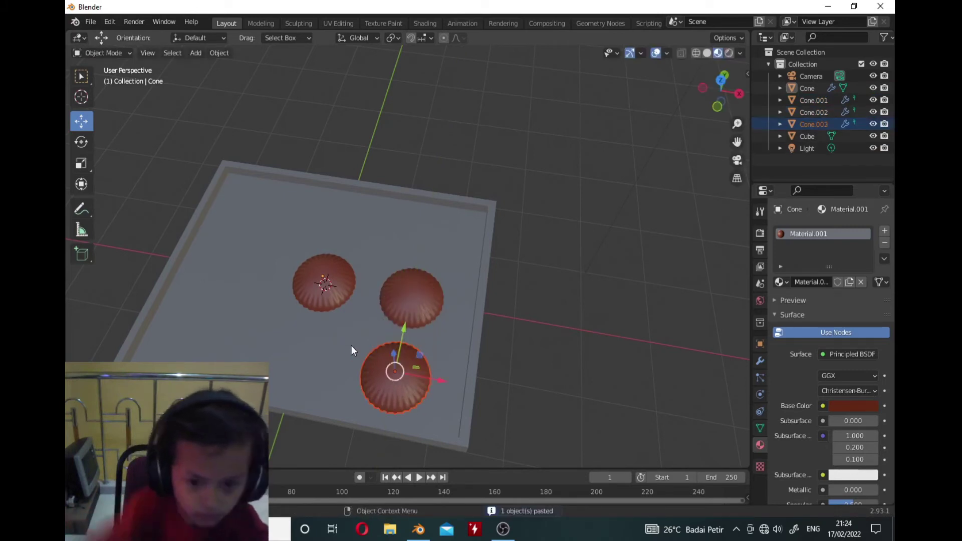
pyautogui.moveTo(440, 385); pyautogui.dragTo(352, 344)
pyautogui.click(353, 344)
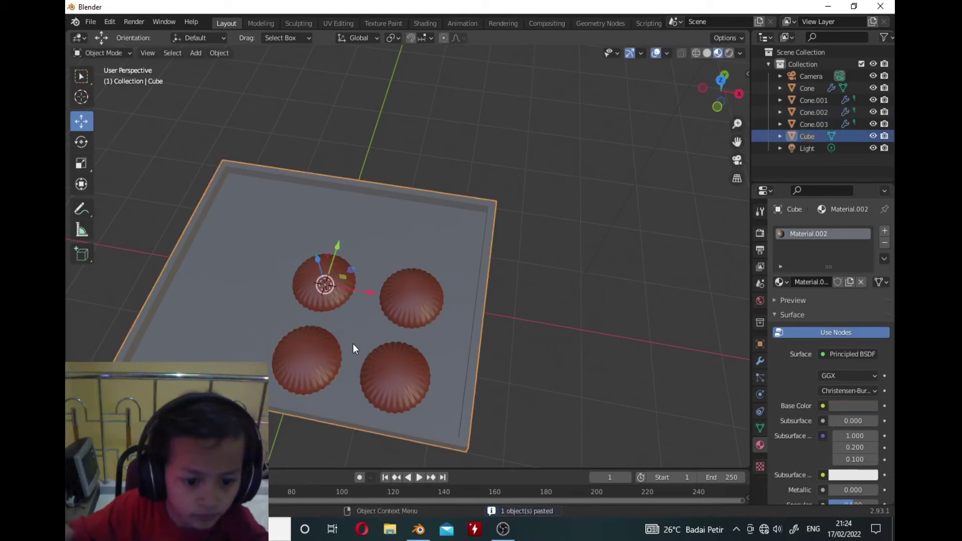
pyautogui.click(308, 365)
pyautogui.moveTo(307, 365); pyautogui.dragTo(396, 383, button='middle')
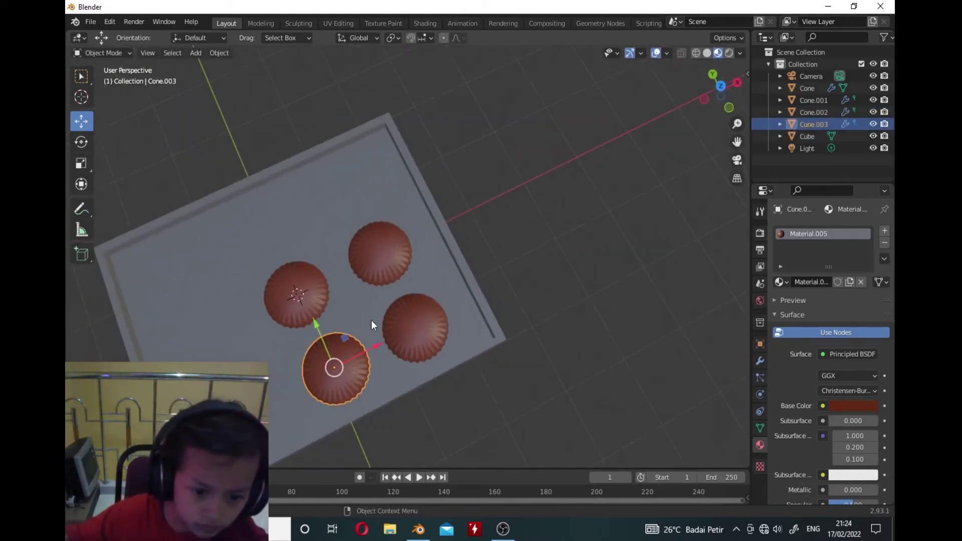
pyautogui.moveTo(374, 344); pyautogui.dragTo(361, 344)
pyautogui.moveTo(361, 344); pyautogui.dragTo(303, 309, button='middle')
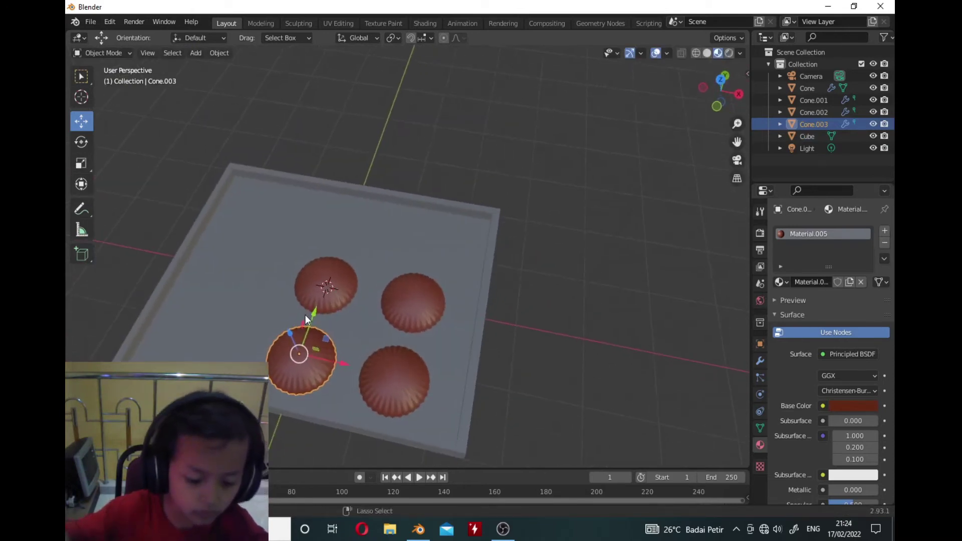
# Paste two more cones, moving one along negative X to the tray's next corner and the other from there along positive Y beside the center cone
pyautogui.hotkey('ctrl', 'v')
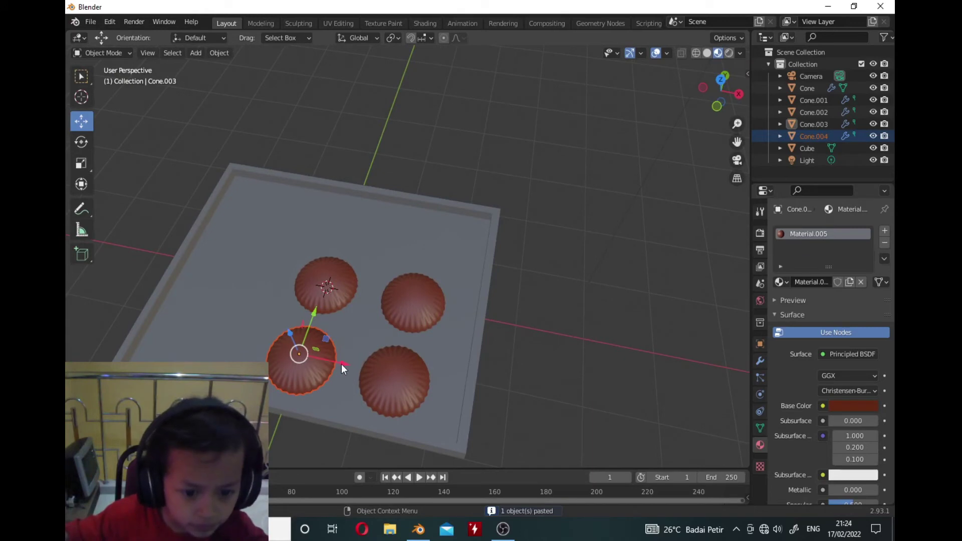
pyautogui.moveTo(341, 364); pyautogui.dragTo(238, 340)
pyautogui.click(242, 342)
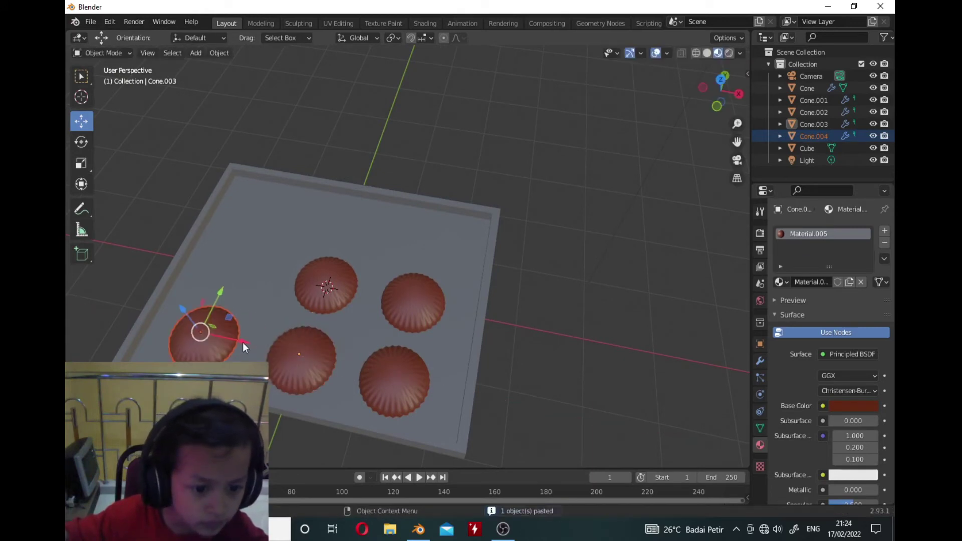
pyautogui.hotkey('ctrl', 'v')
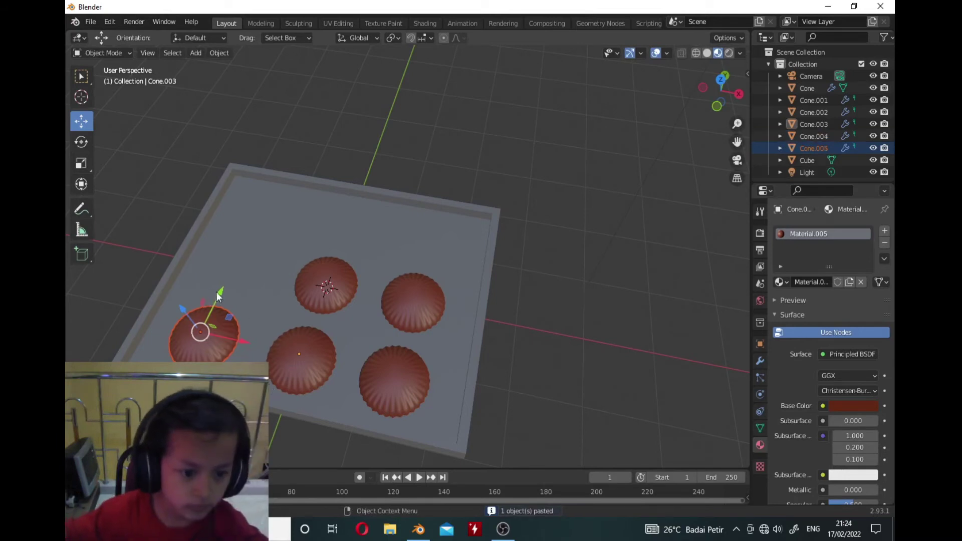
pyautogui.moveTo(222, 289); pyautogui.dragTo(287, 231)
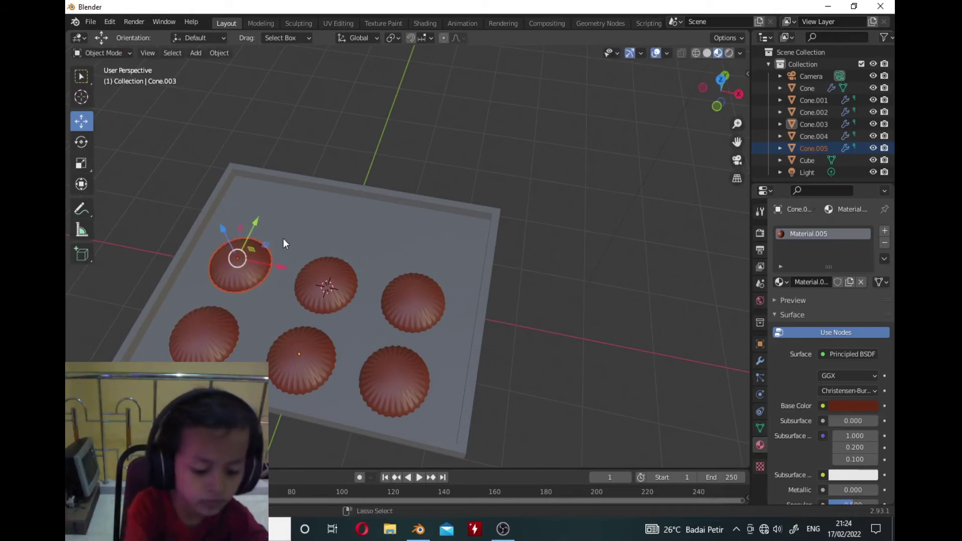
# Copy the cone near the negative X edge and paste three copies, positioning them as an evenly spaced row along the tray's positive Y side
pyautogui.hotkey('ctrl', 'c')
pyautogui.hotkey('ctrl', 'v')
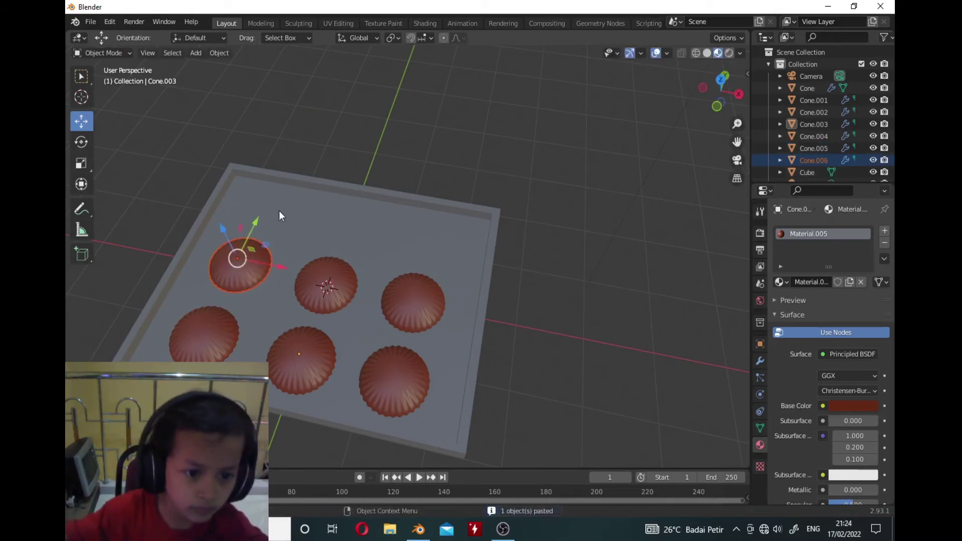
pyautogui.moveTo(260, 222); pyautogui.dragTo(314, 179)
pyautogui.hotkey('ctrl', 'v')
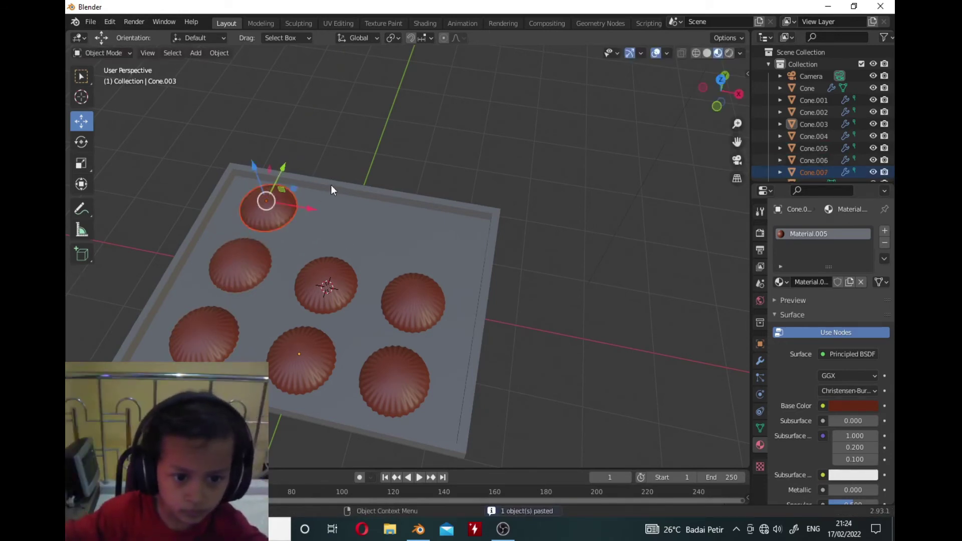
pyautogui.moveTo(311, 213); pyautogui.dragTo(392, 223)
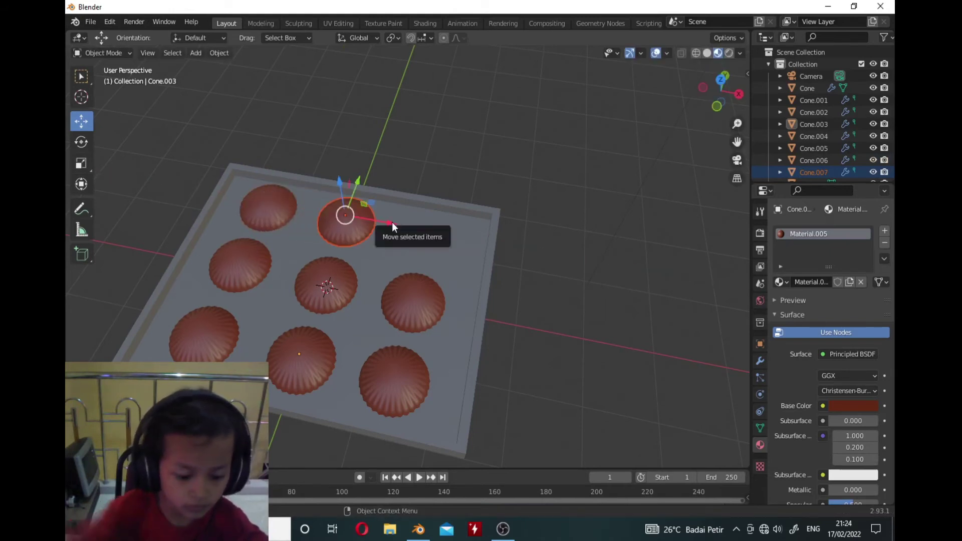
pyautogui.hotkey('ctrl', 'v')
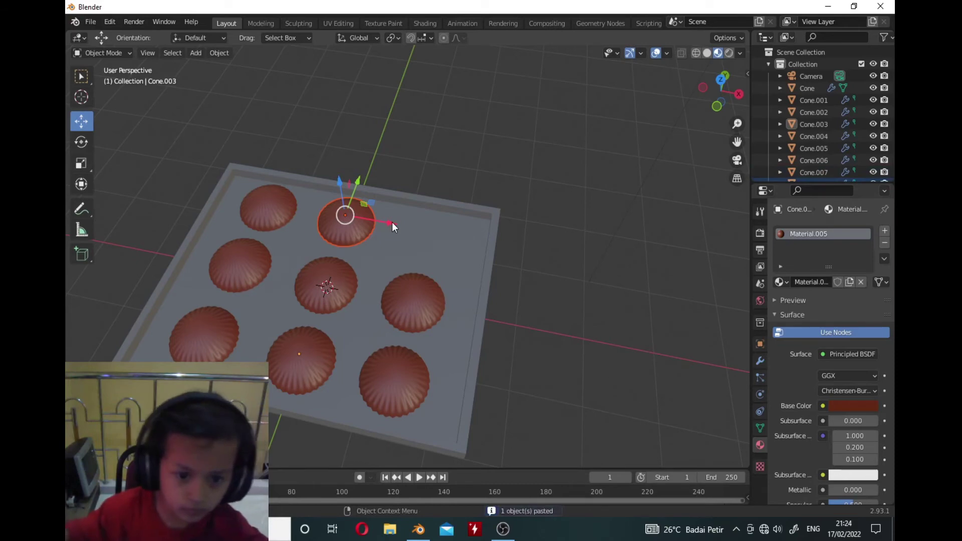
pyautogui.moveTo(392, 227); pyautogui.dragTo(476, 269)
# Preview the scene in rendered shading, change the light to an Area light, and scale it up into a large rectangle
pyautogui.moveTo(476, 269)
pyautogui.mouseDown(button='middle')
pyautogui.moveTo(526, 274)
pyautogui.moveTo(520, 242)
pyautogui.moveTo(443, 275)
pyautogui.moveTo(481, 261)
pyautogui.mouseUp(button='middle')
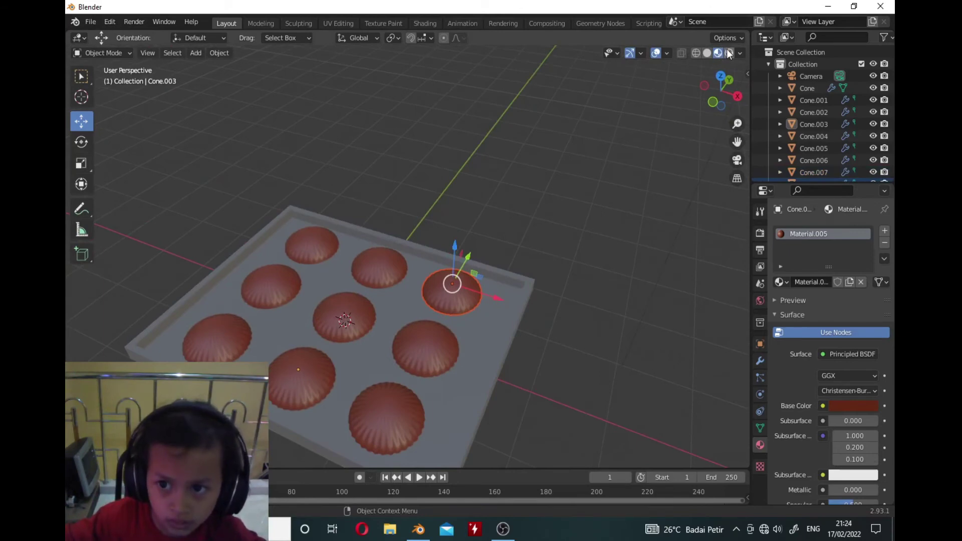
pyautogui.scroll(-4, 418, 245)
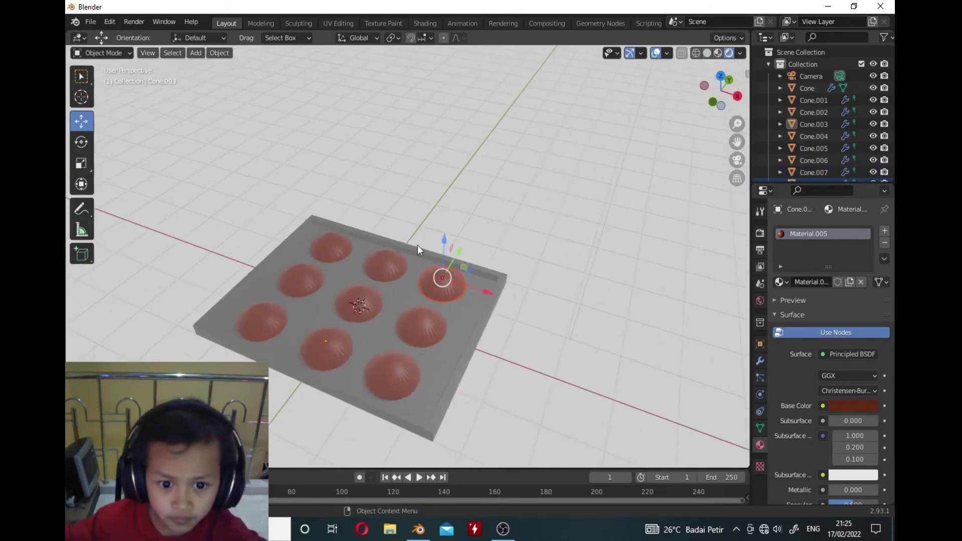
pyautogui.scroll(-2, 417, 245)
pyautogui.moveTo(450, 223); pyautogui.dragTo(476, 171, button='middle')
pyautogui.click(476, 171)
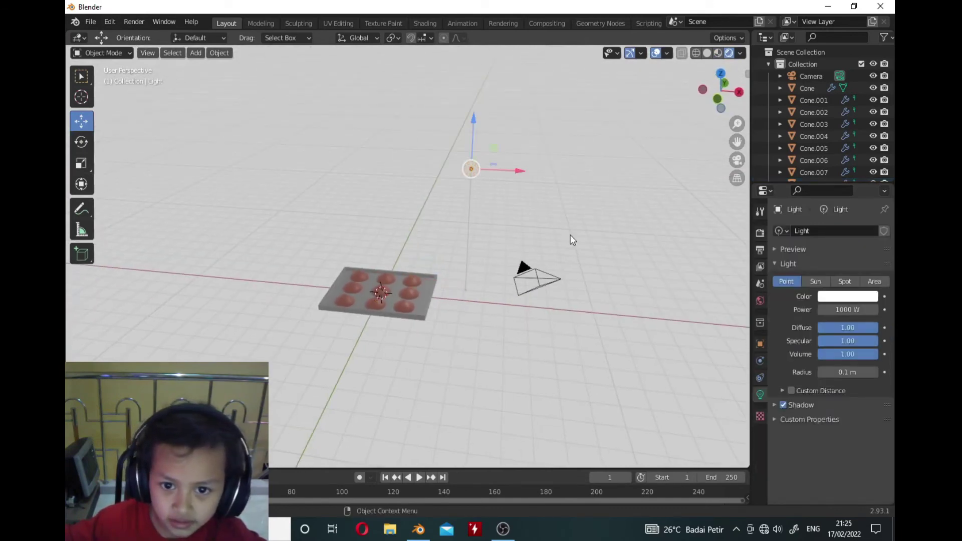
pyautogui.click(875, 282)
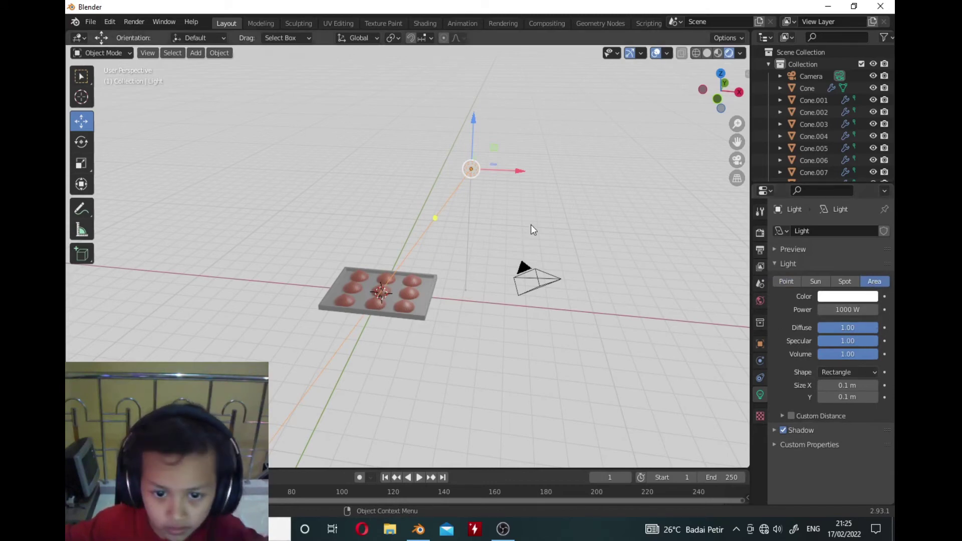
pyautogui.press('s')
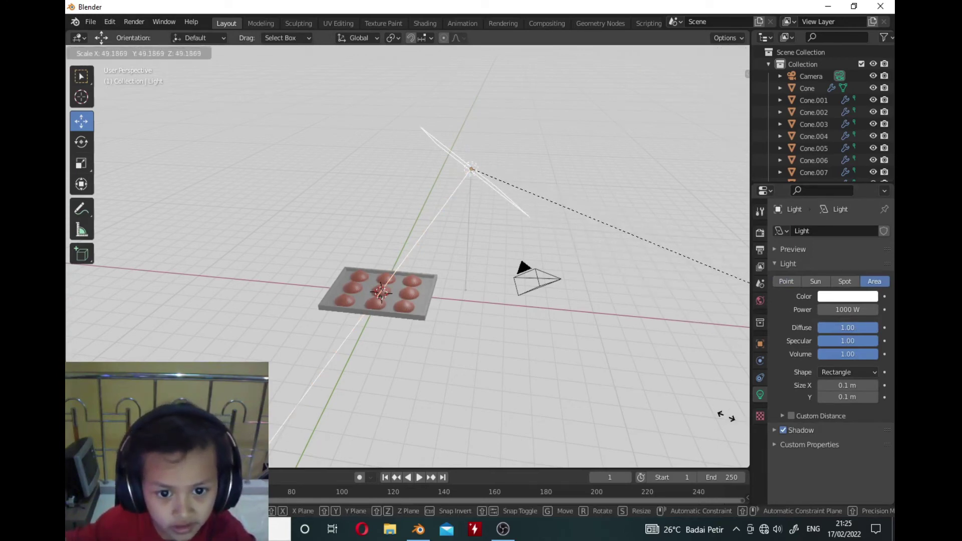
pyautogui.click(673, 371)
pyautogui.moveTo(529, 272); pyautogui.dragTo(566, 261, button='middle')
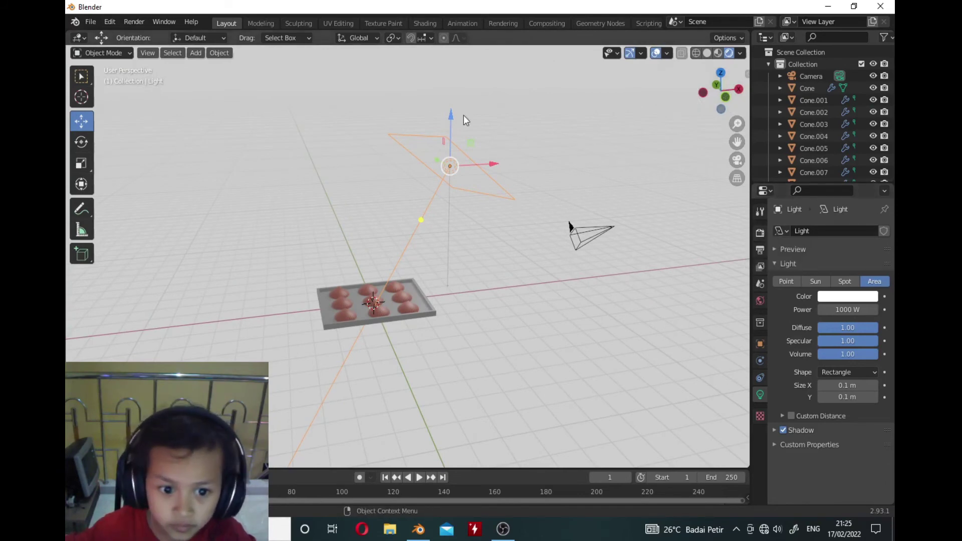
# Add a plane mesh at the scene's origin and scale it up about 12 times as a floor under the tray
pyautogui.moveTo(272, 188); pyautogui.dragTo(241, 205, button='middle')
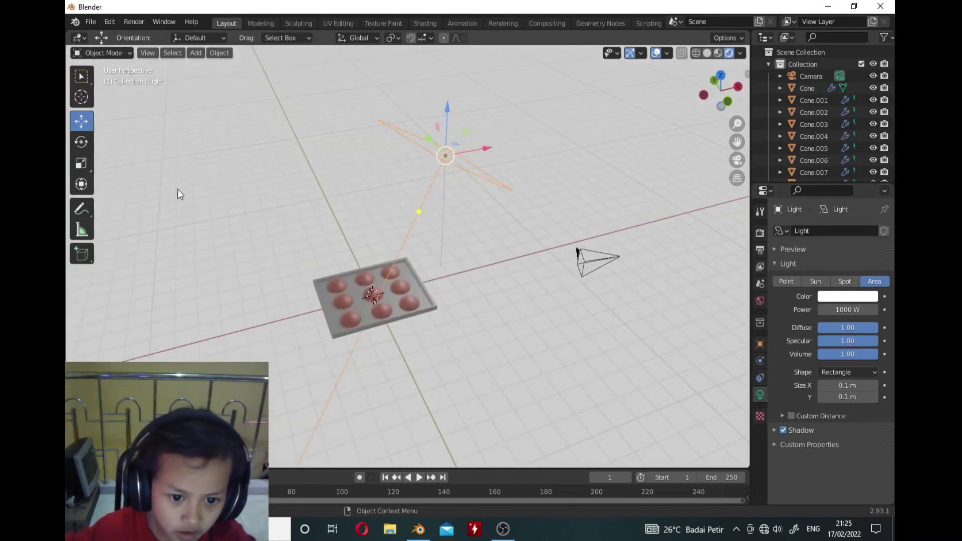
pyautogui.click(197, 52)
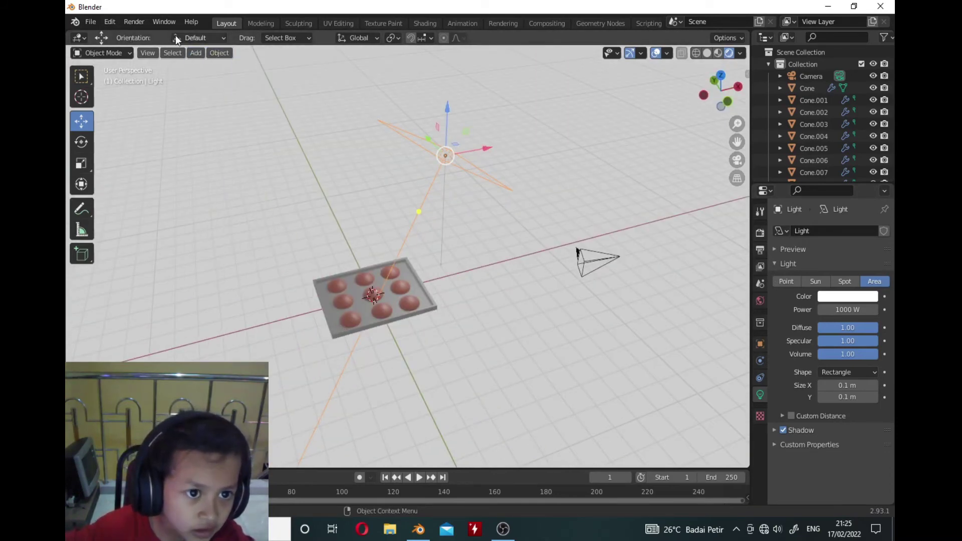
pyautogui.click(196, 53)
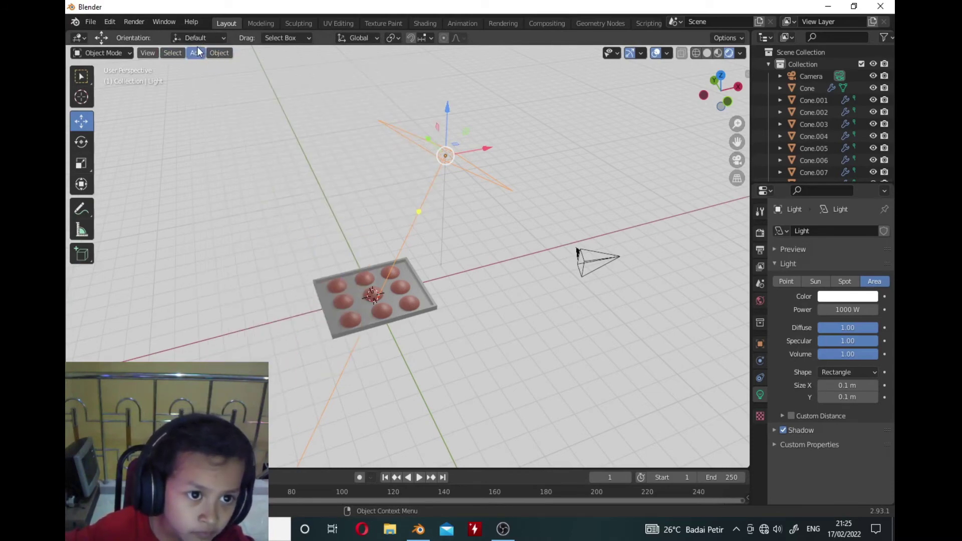
pyautogui.hotkey('alt', 'a')
pyautogui.click(197, 52)
pyautogui.moveTo(225, 68)
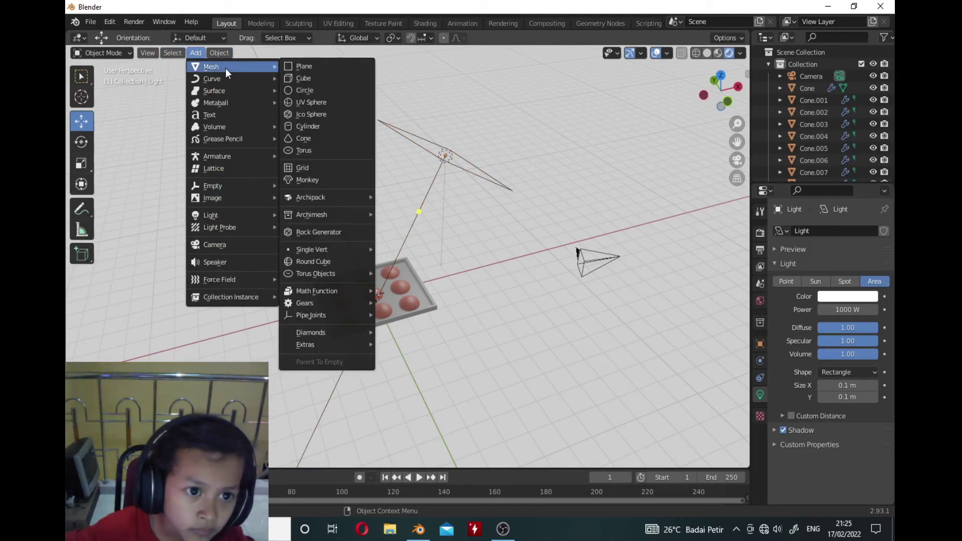
pyautogui.click(300, 65)
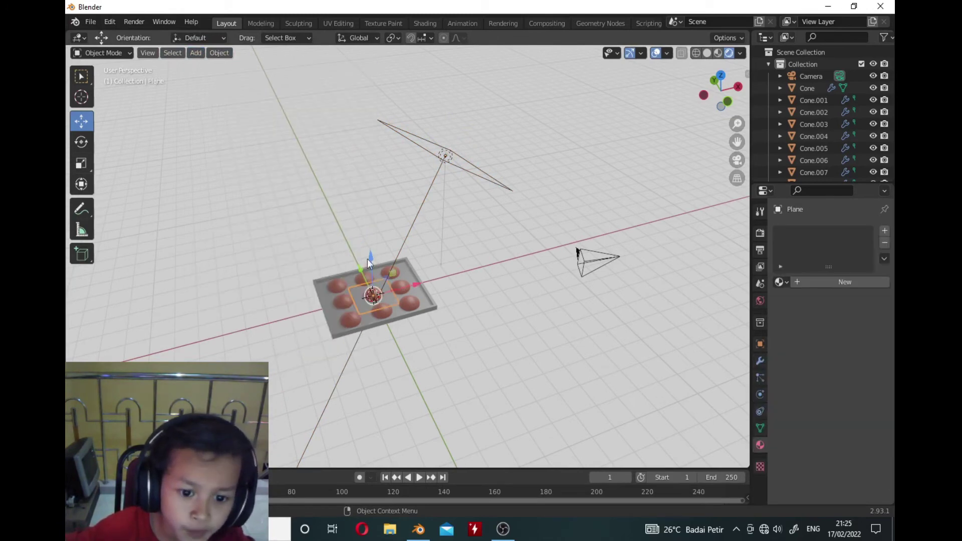
pyautogui.press('s')
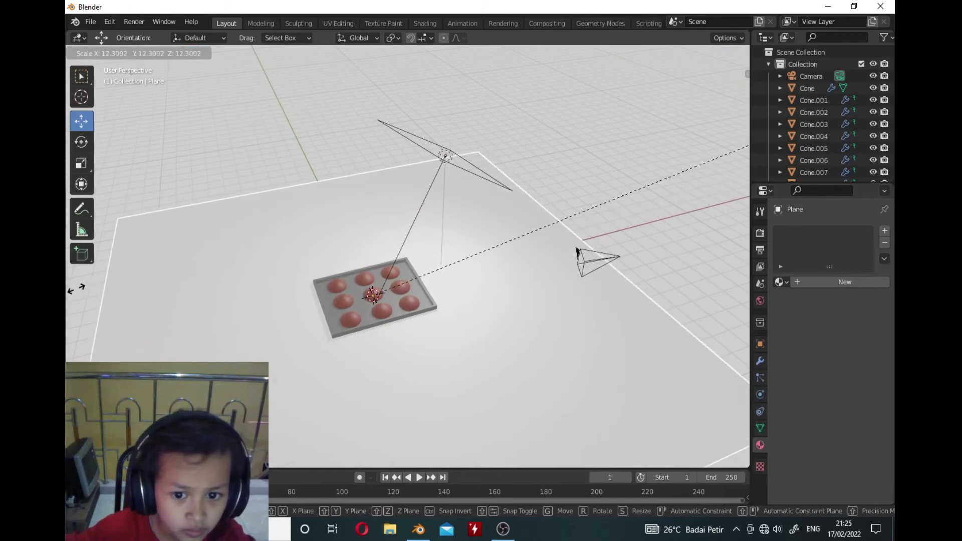
pyautogui.click(729, 302)
# Look through the camera with Camera to View enabled and reframe the shot so the whole tray sits inside the frame from a higher angle
pyautogui.press('KP_0')
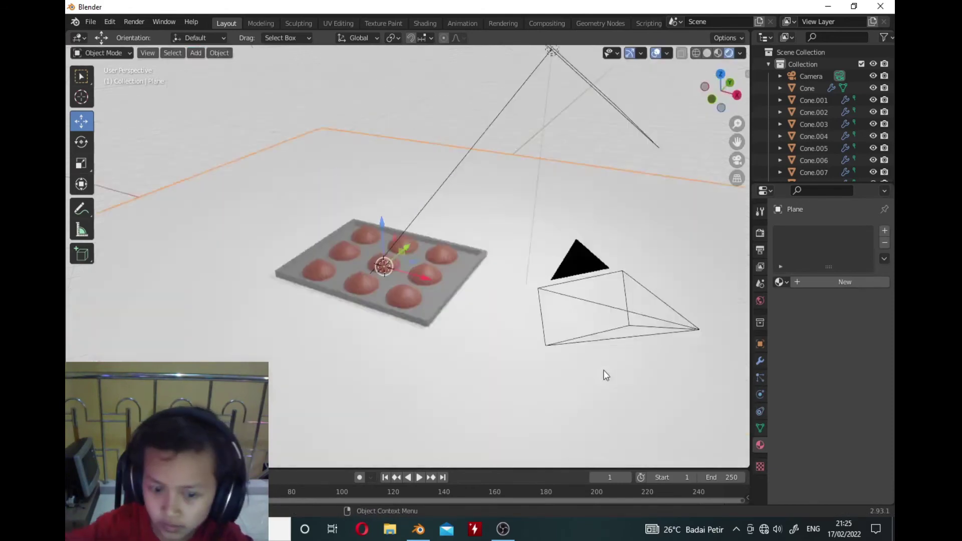
pyautogui.moveTo(344, 253); pyautogui.dragTo(415, 271, button='middle')
pyautogui.press('KP_0')
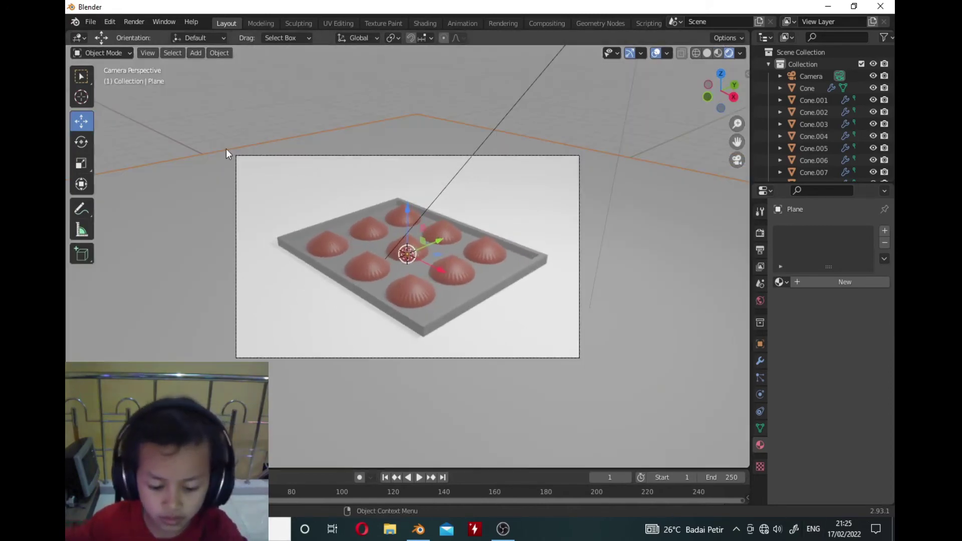
pyautogui.press('n')
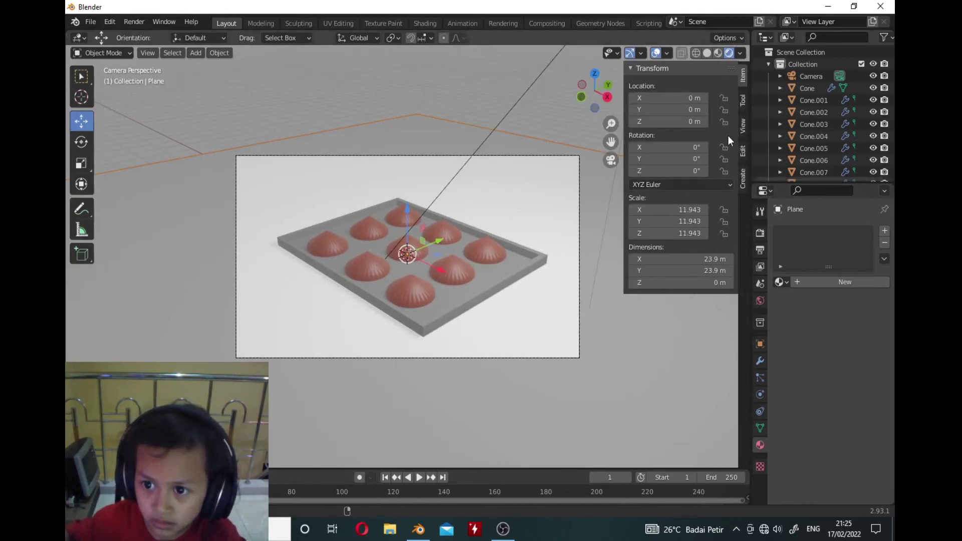
pyautogui.click(739, 128)
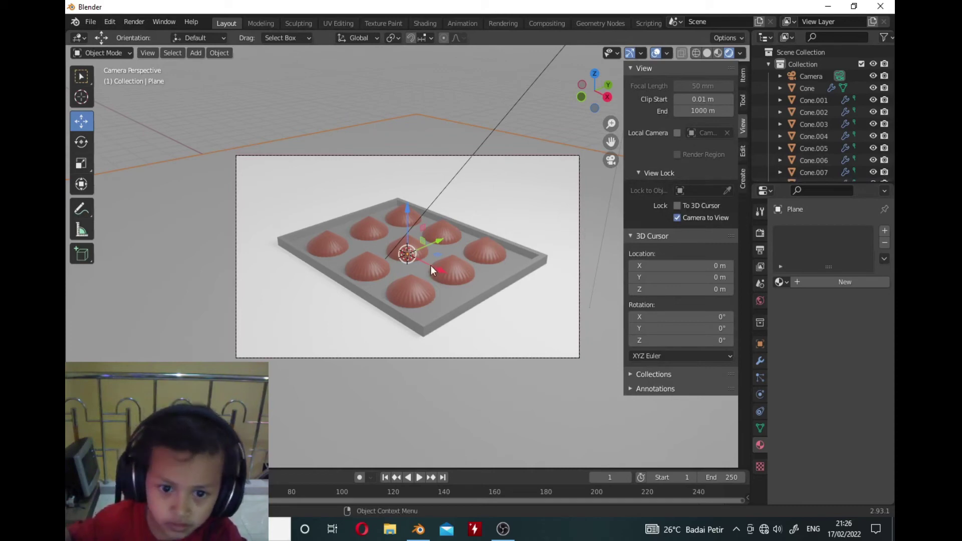
pyautogui.moveTo(431, 266); pyautogui.dragTo(423, 286, button='middle')
pyautogui.scroll(2, 470, 266)
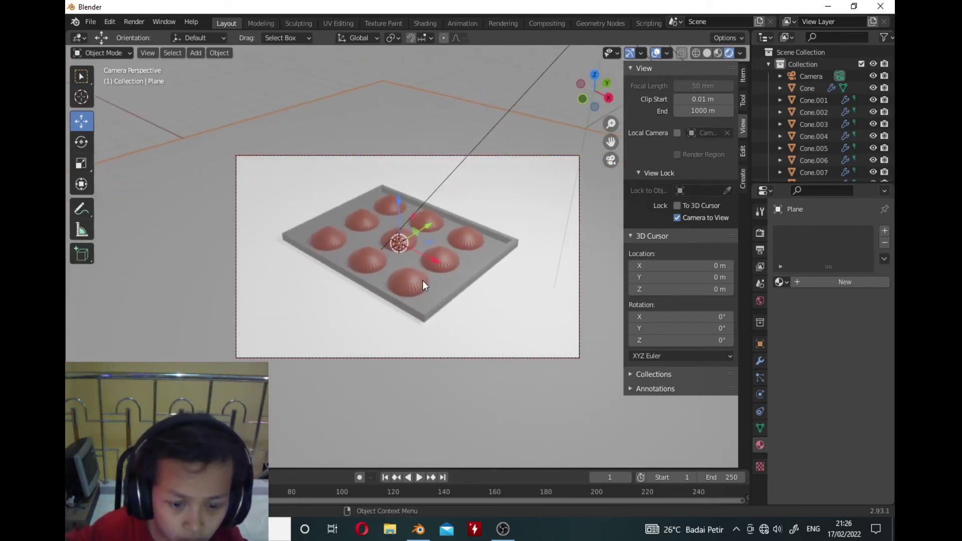
pyautogui.press('KP_0')
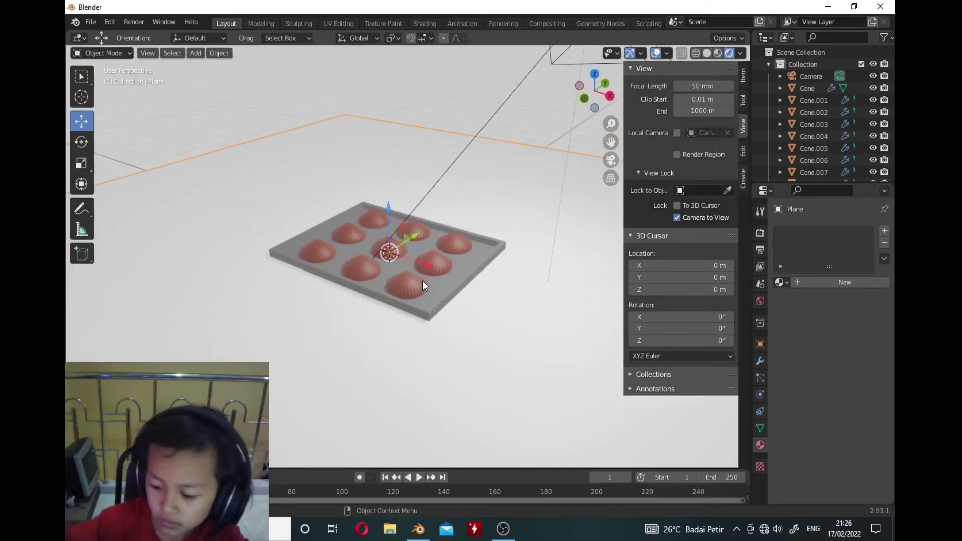
# Give the floor plane a new material with the default Principled BSDF surface
pyautogui.moveTo(460, 268); pyautogui.dragTo(525, 282, button='middle')
pyautogui.scroll(-4, 525, 282)
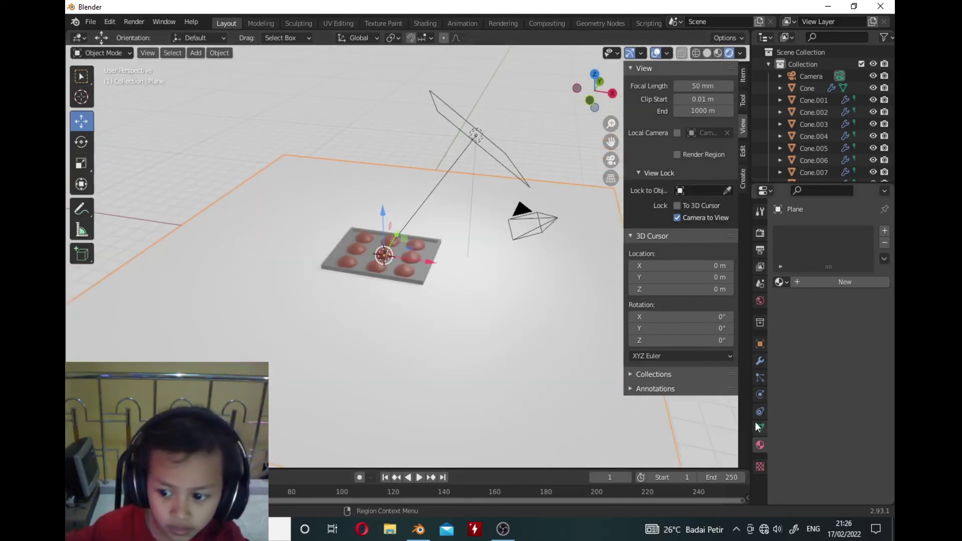
pyautogui.click(861, 281)
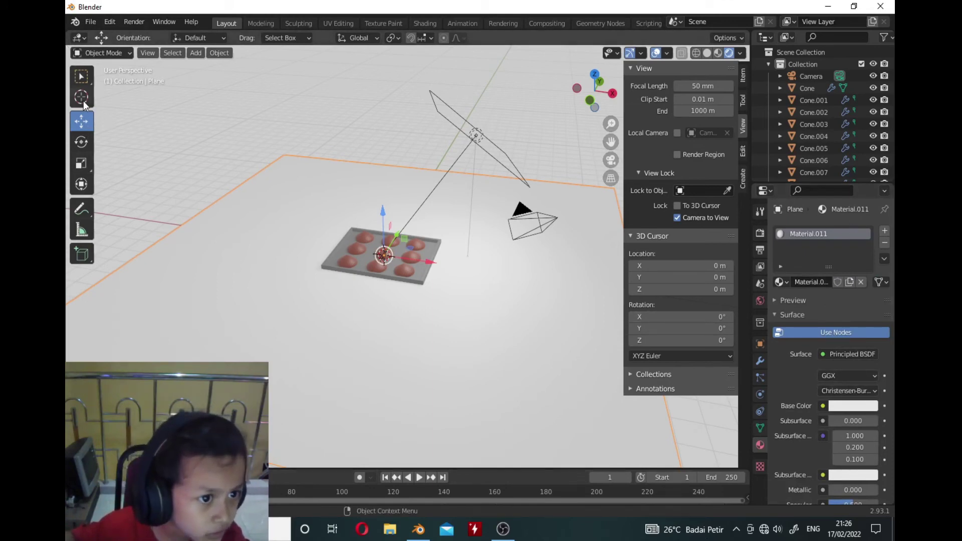
# In Edit Mode, extrude the plane's negative X and positive Y edges upward into backdrop walls, check the camera view, and return to Object Mode
pyautogui.click(111, 53)
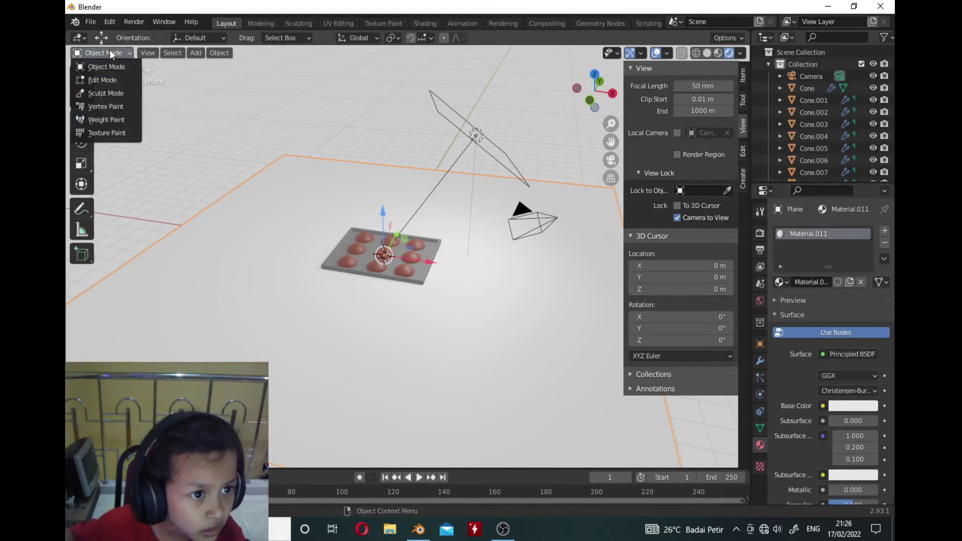
pyautogui.click(82, 79)
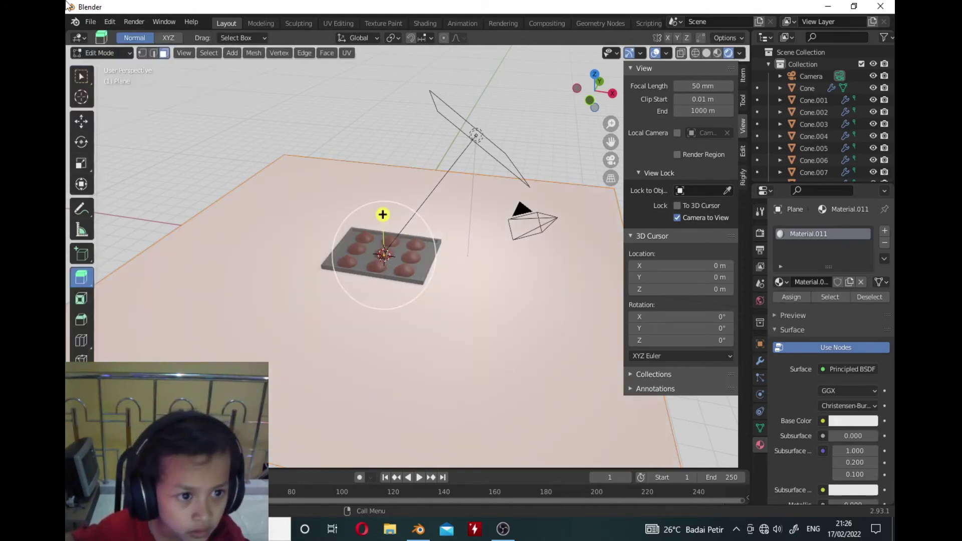
pyautogui.click(144, 54)
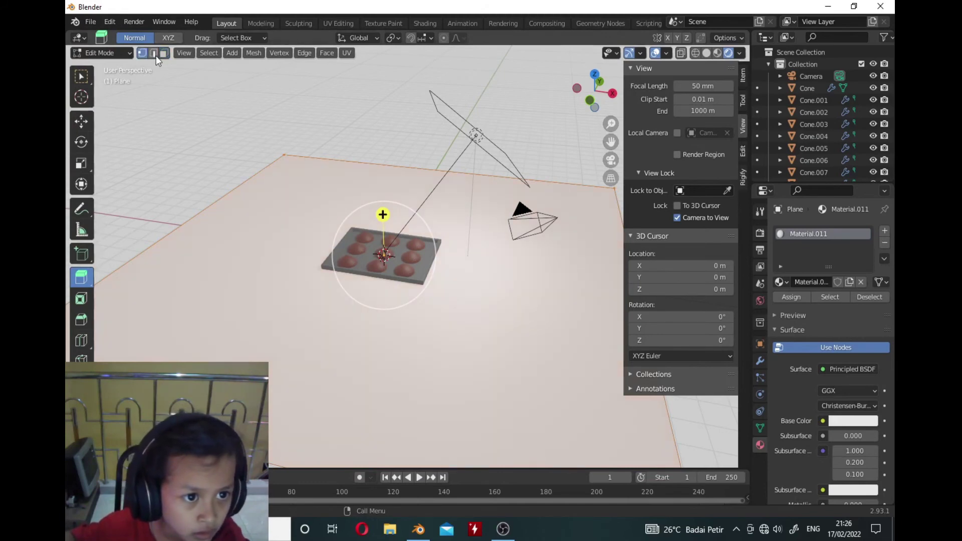
pyautogui.click(154, 54)
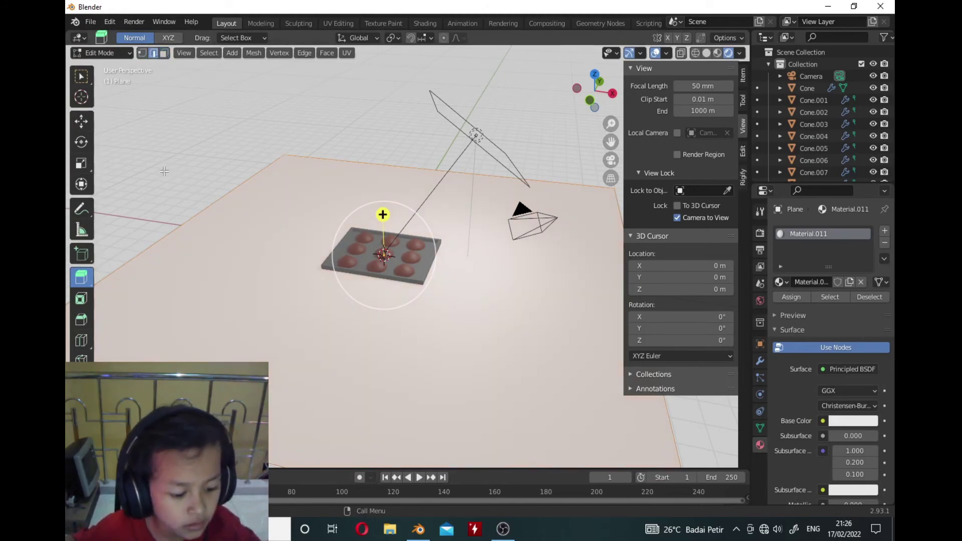
pyautogui.click(205, 209)
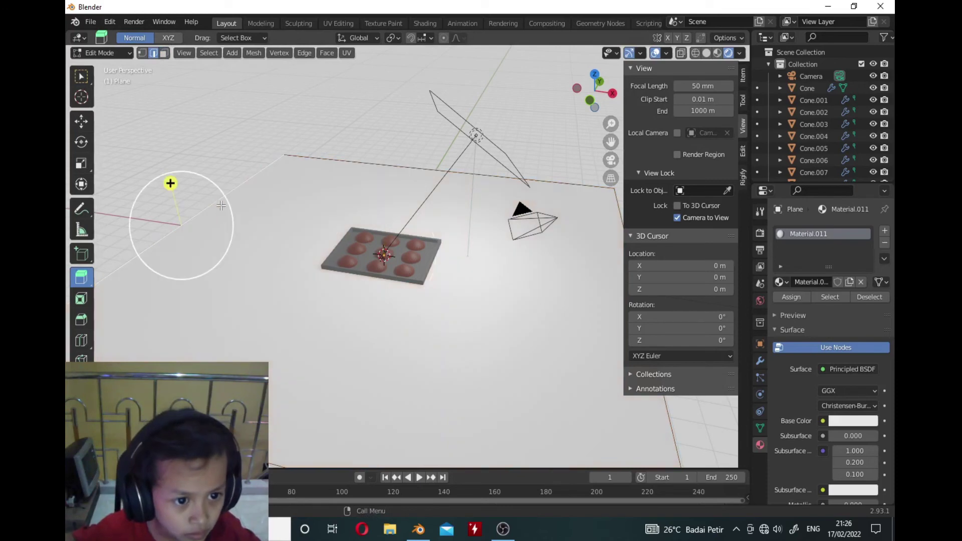
pyautogui.click(308, 156)
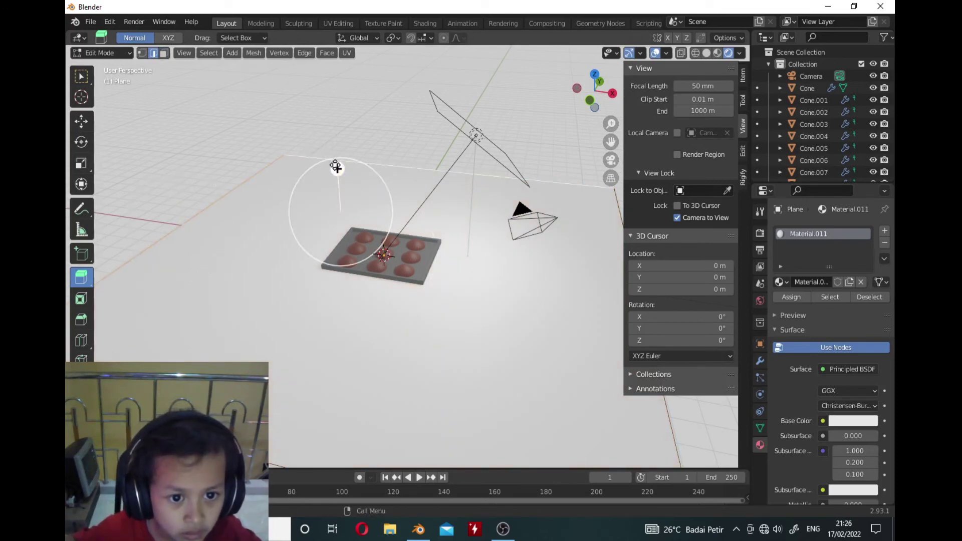
pyautogui.moveTo(335, 167); pyautogui.dragTo(375, 387)
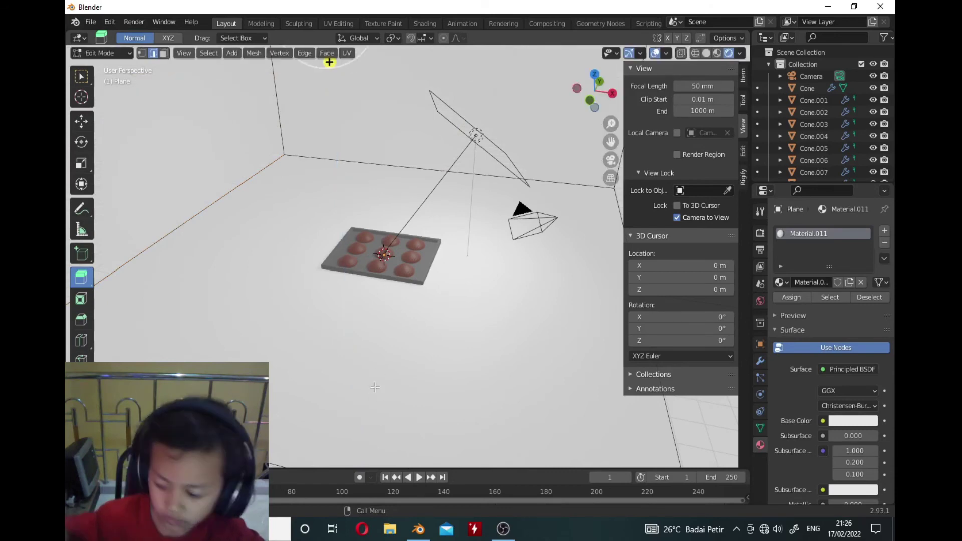
pyautogui.press('KP_0')
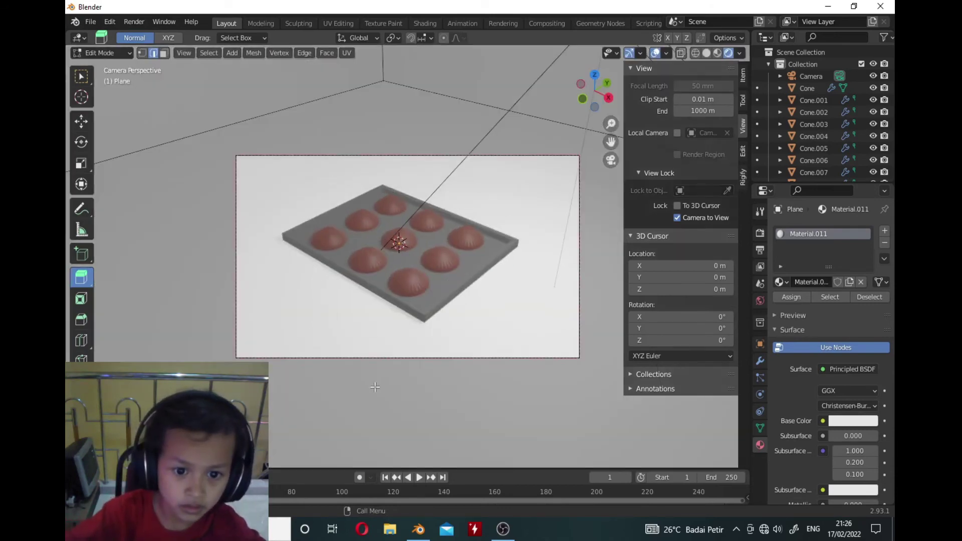
pyautogui.press('KP_0')
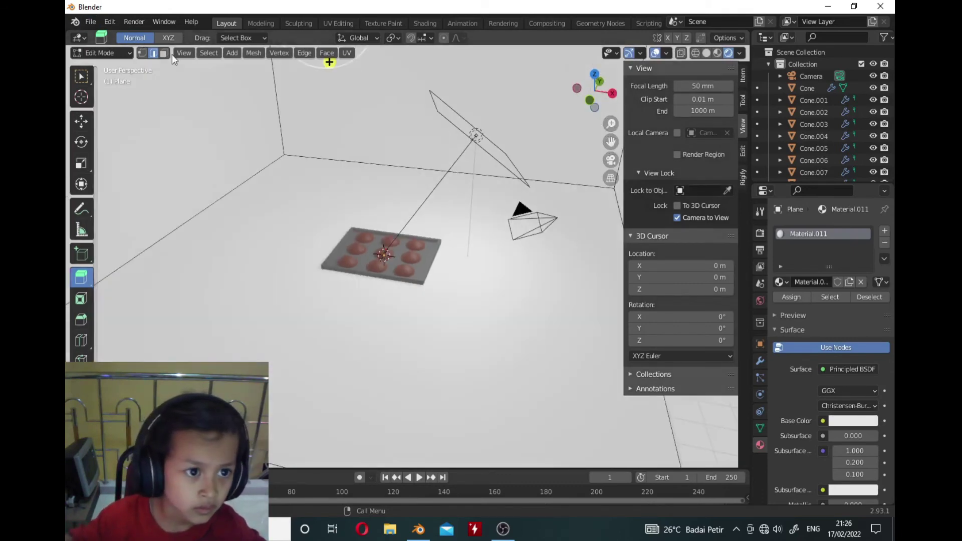
pyautogui.click(98, 54)
pyautogui.click(95, 69)
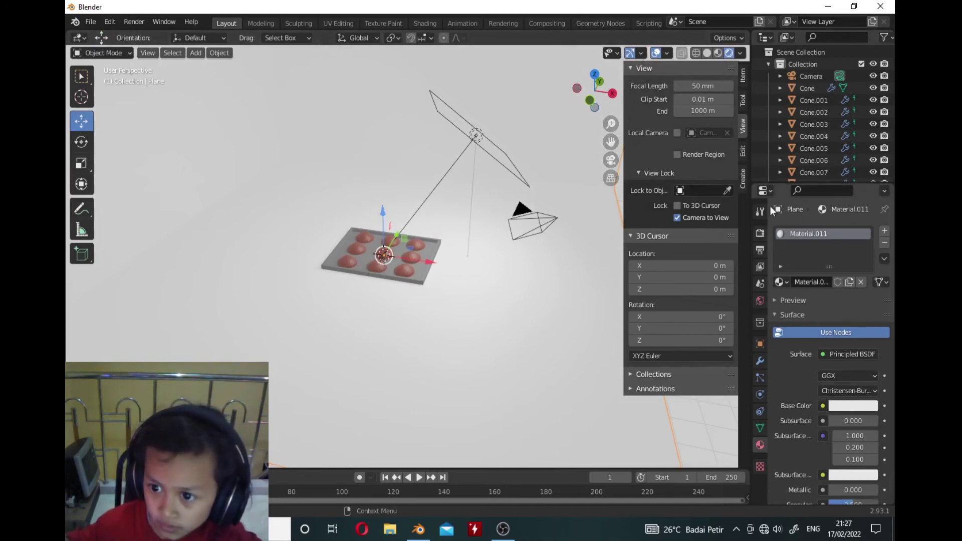
# Switch the scene's render engine from Eevee to Cycles
pyautogui.click(760, 233)
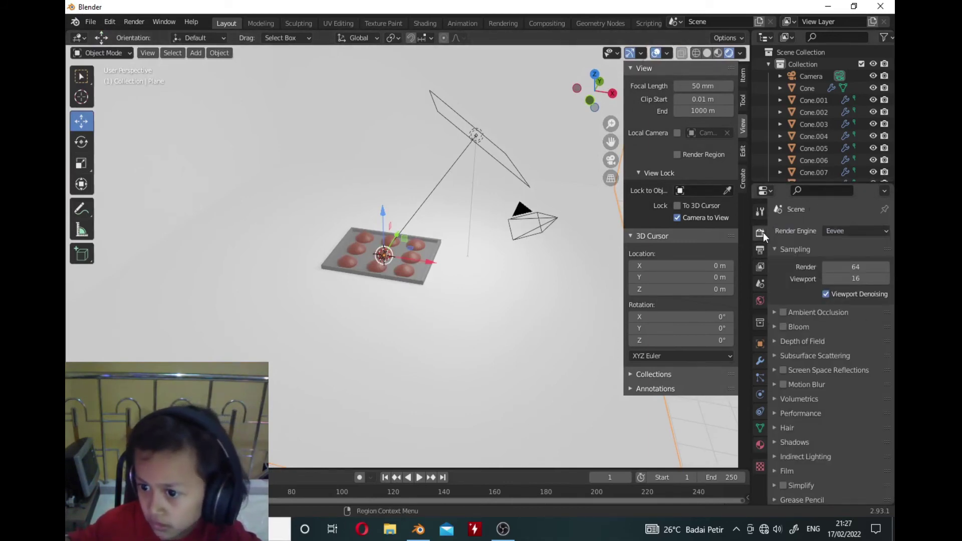
pyautogui.click(856, 233)
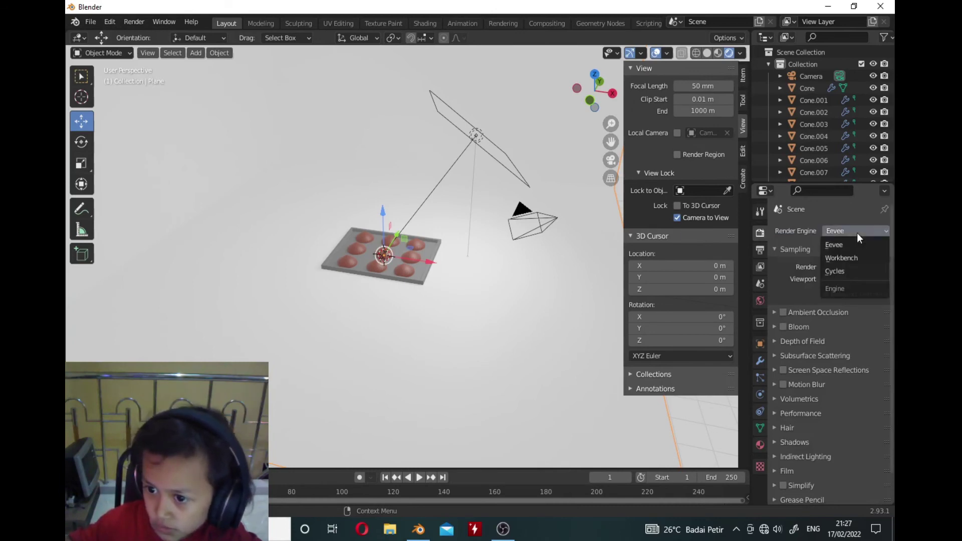
pyautogui.click(858, 276)
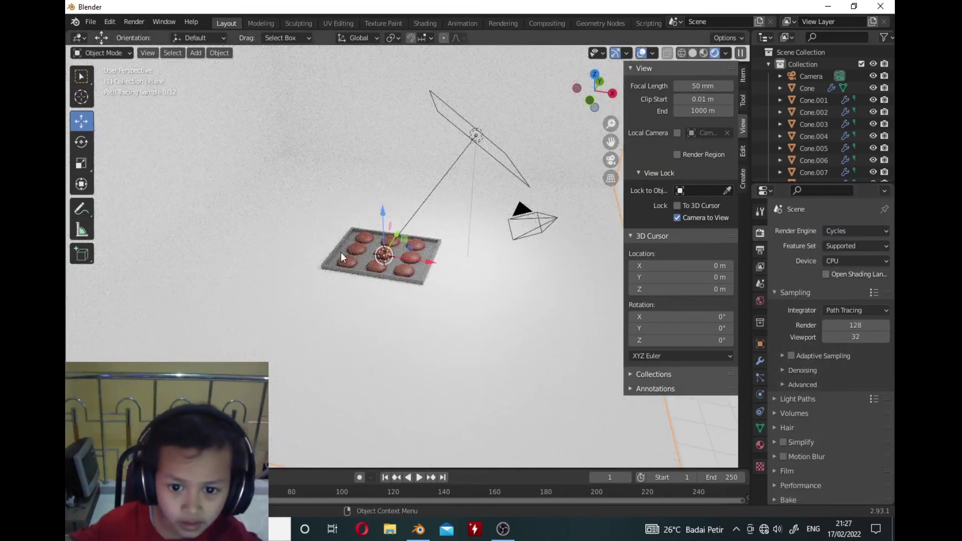
# Look through the camera and reframe it closer to the tray, orbiting slightly so the whole tray fills the frame
pyautogui.press('KP_0')
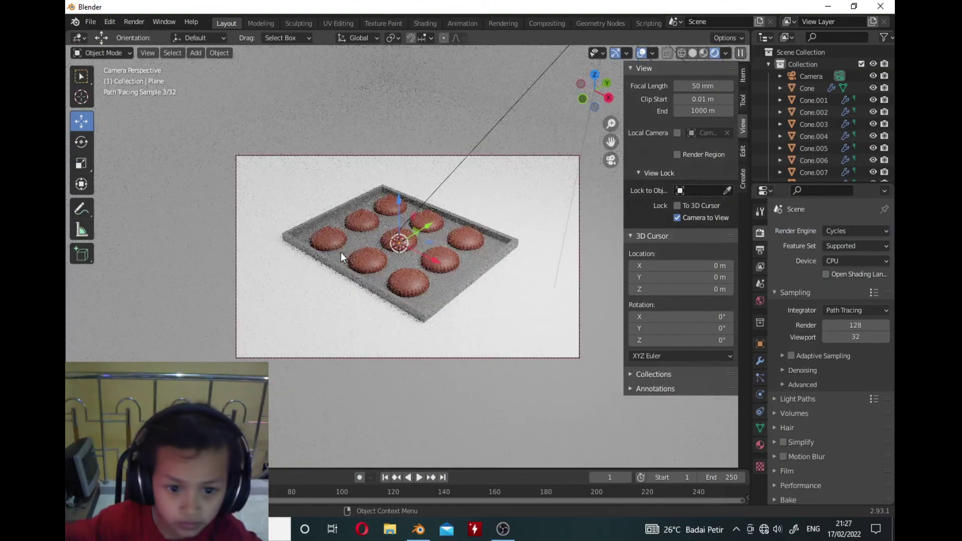
pyautogui.scroll(5, 402, 245)
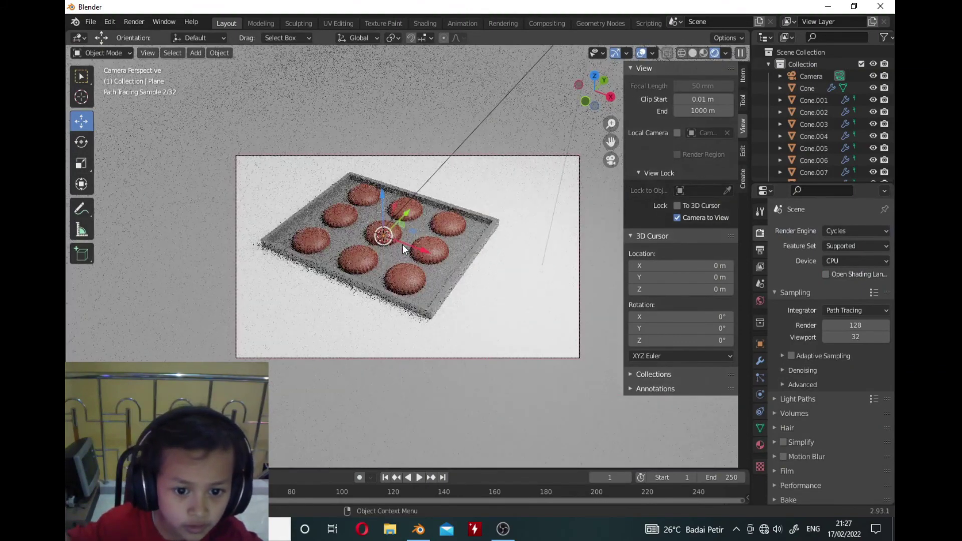
pyautogui.scroll(1, 402, 244)
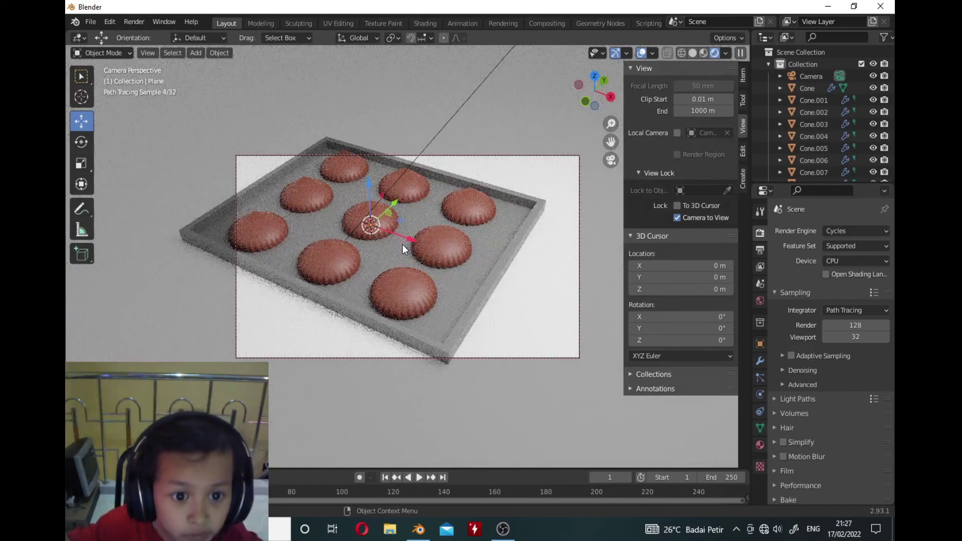
pyautogui.moveTo(402, 245)
pyautogui.mouseDown(button='middle')
pyautogui.moveTo(368, 234)
pyautogui.moveTo(406, 245)
pyautogui.moveTo(380, 244)
pyautogui.mouseUp(button='middle')
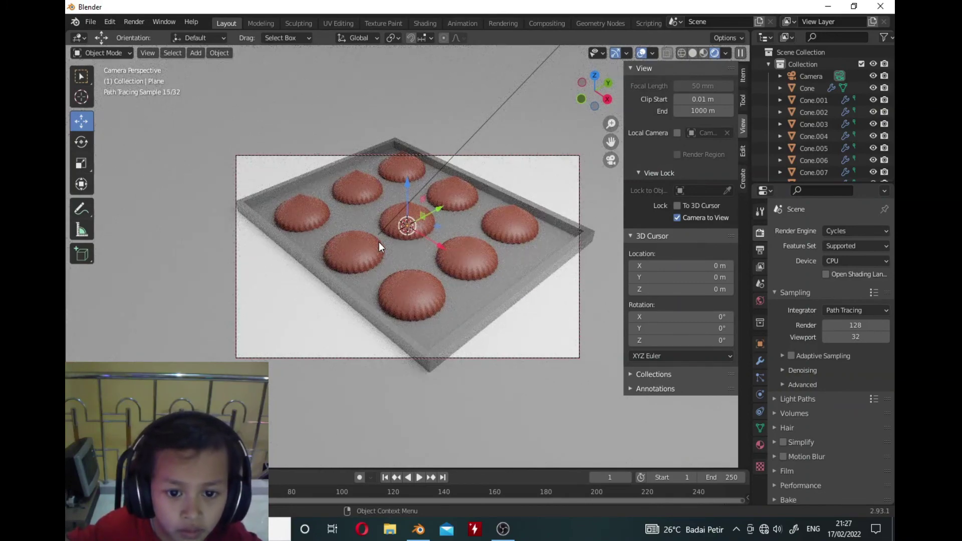
pyautogui.scroll(-2, 379, 242)
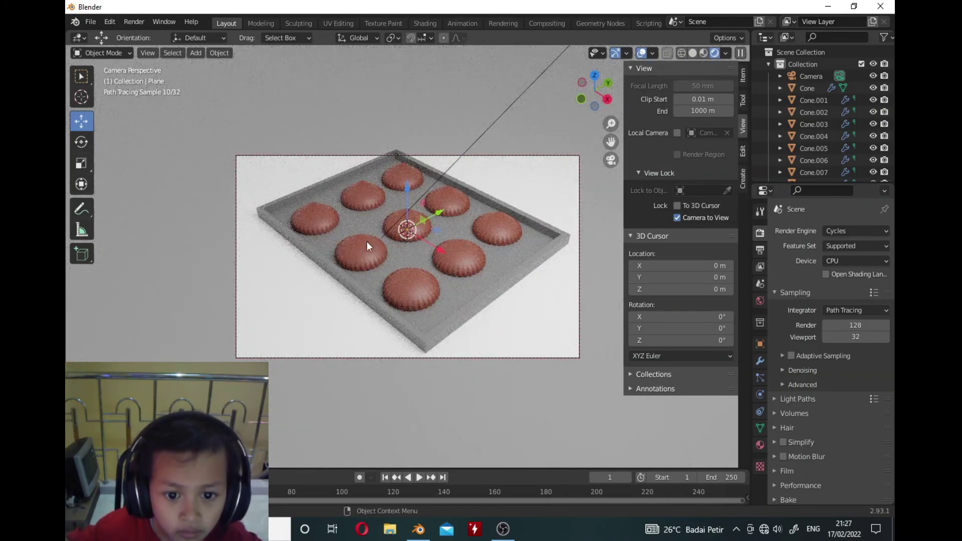
# Scale the tray down slightly along its X and Y axes so its rim sits closer to the cones
pyautogui.click(465, 322)
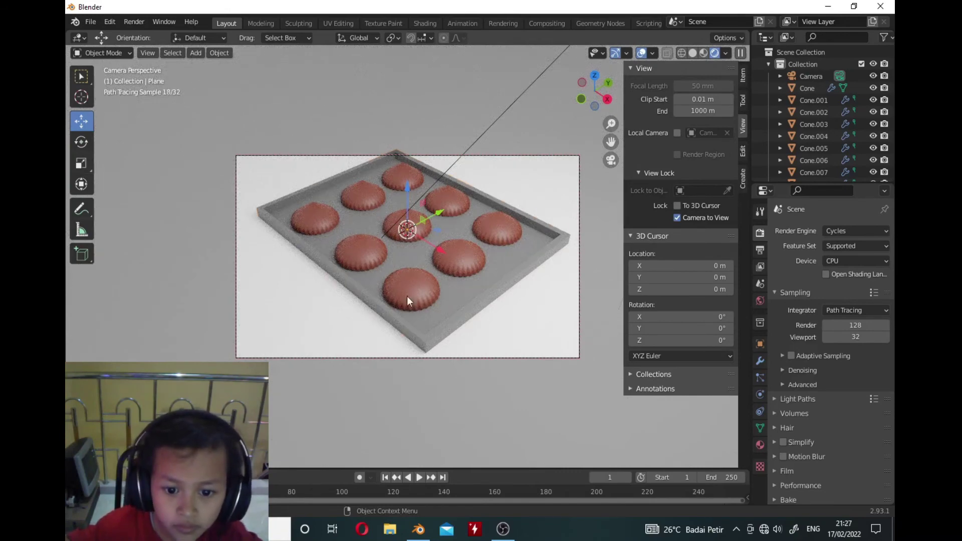
pyautogui.click(82, 159)
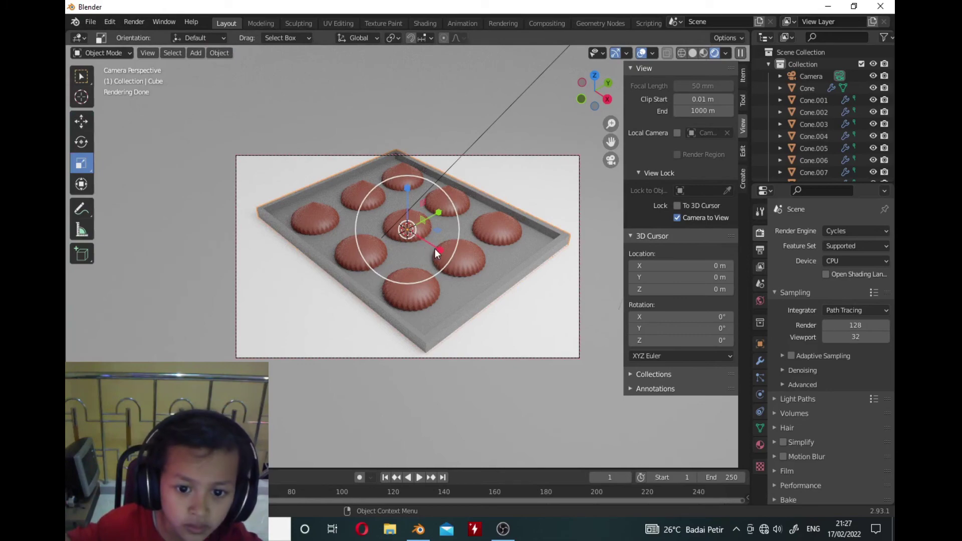
pyautogui.moveTo(435, 249); pyautogui.dragTo(431, 214)
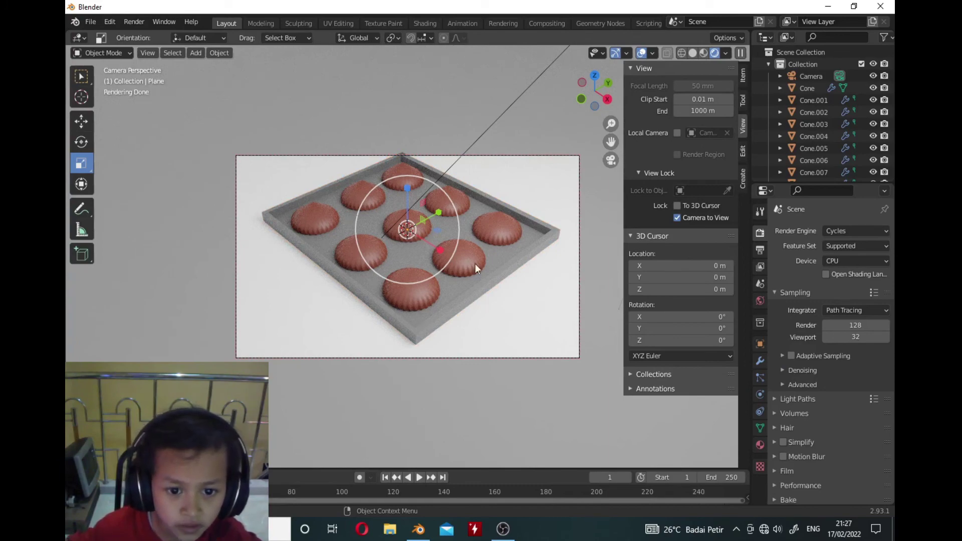
# Leave the camera view, select the area light above the tray and set its power to 1005 W
pyautogui.press('KP_0')
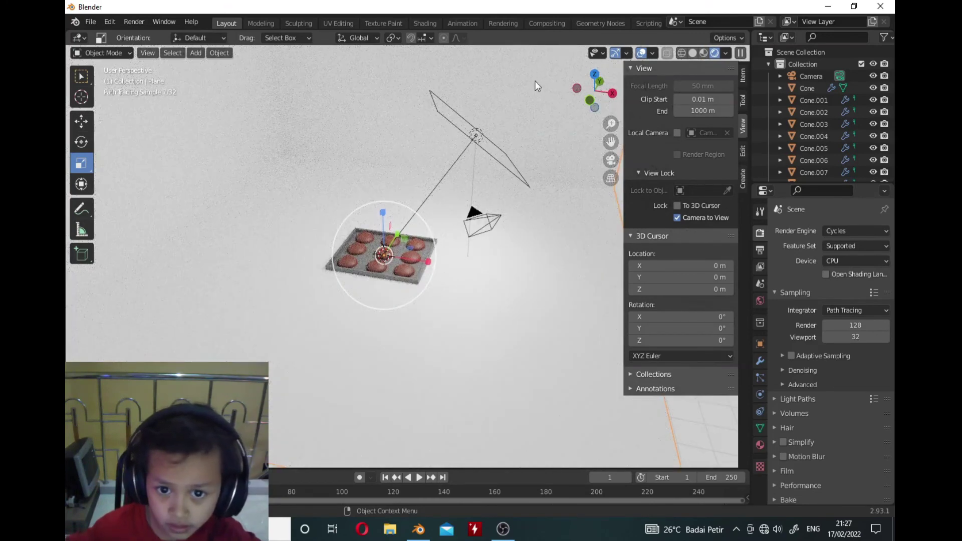
pyautogui.click(473, 147)
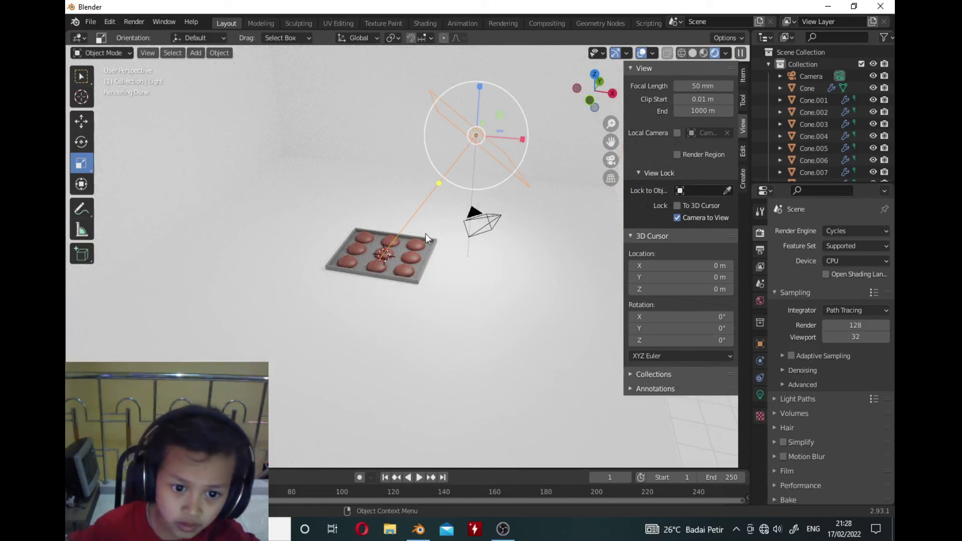
pyautogui.click(761, 394)
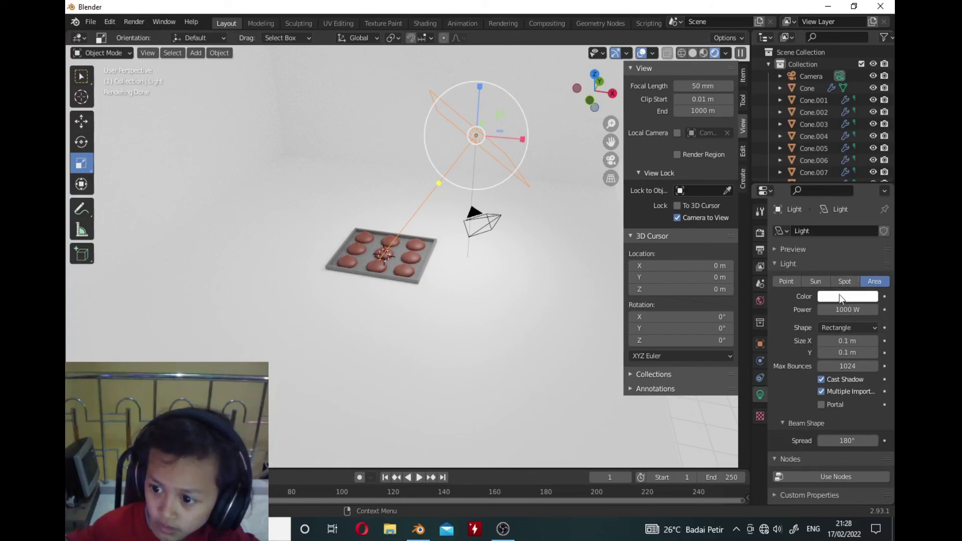
pyautogui.moveTo(856, 310); pyautogui.dragTo(860, 310)
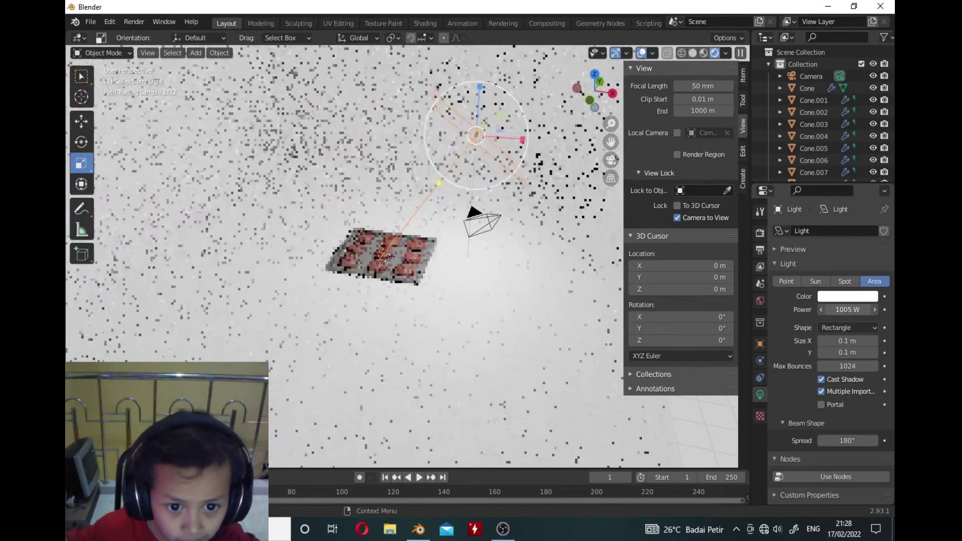
# Move the area light lower and closer over the tray, and aim its beam down at the cones
pyautogui.click(87, 117)
pyautogui.moveTo(472, 92); pyautogui.dragTo(452, 189)
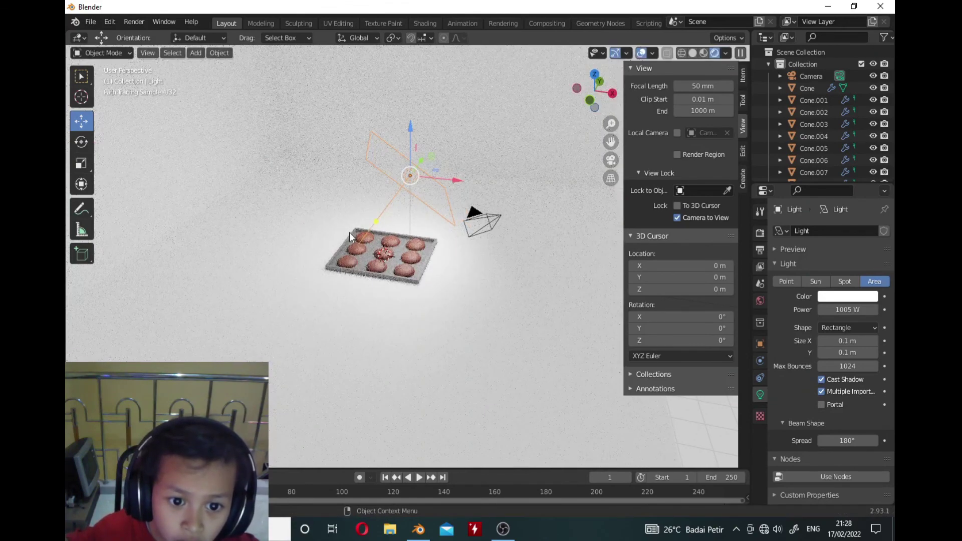
pyautogui.moveTo(381, 225); pyautogui.dragTo(386, 254)
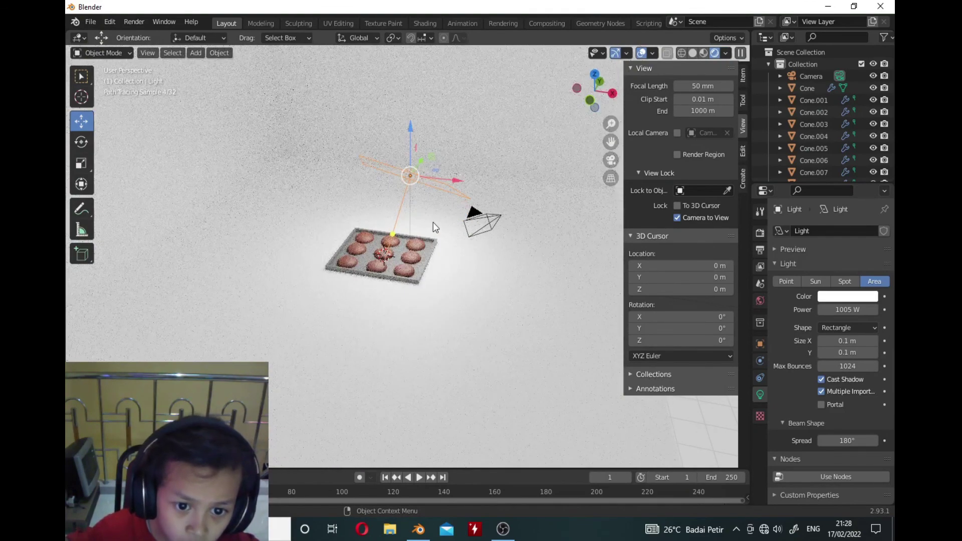
# Look through the camera, orbit it around the tray and pan so all nine cones sit inside the frame
pyautogui.press('KP_0')
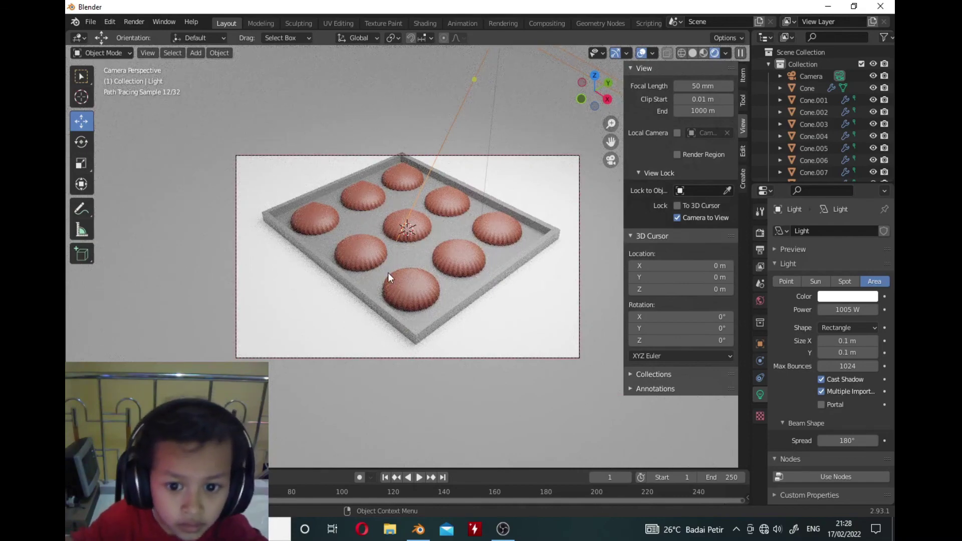
pyautogui.press('KP_4')
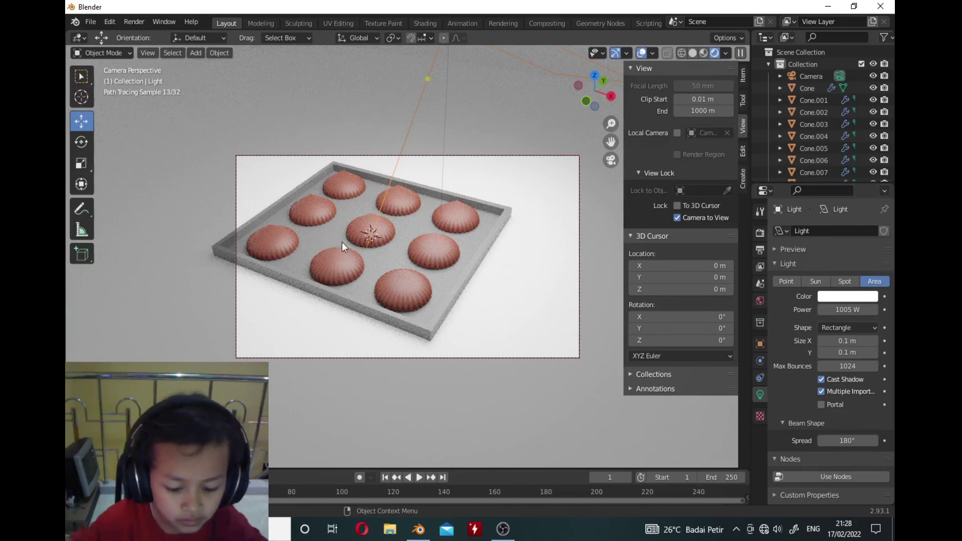
pyautogui.moveTo(342, 242)
pyautogui.keyDown('shift'); pyautogui.mouseDown(button='middle')
pyautogui.moveTo(356, 248)
pyautogui.moveTo(396, 235)
pyautogui.moveTo(383, 230)
pyautogui.moveTo(359, 267)
pyautogui.moveTo(367, 270)
pyautogui.mouseUp(button='middle'); pyautogui.keyUp('shift')
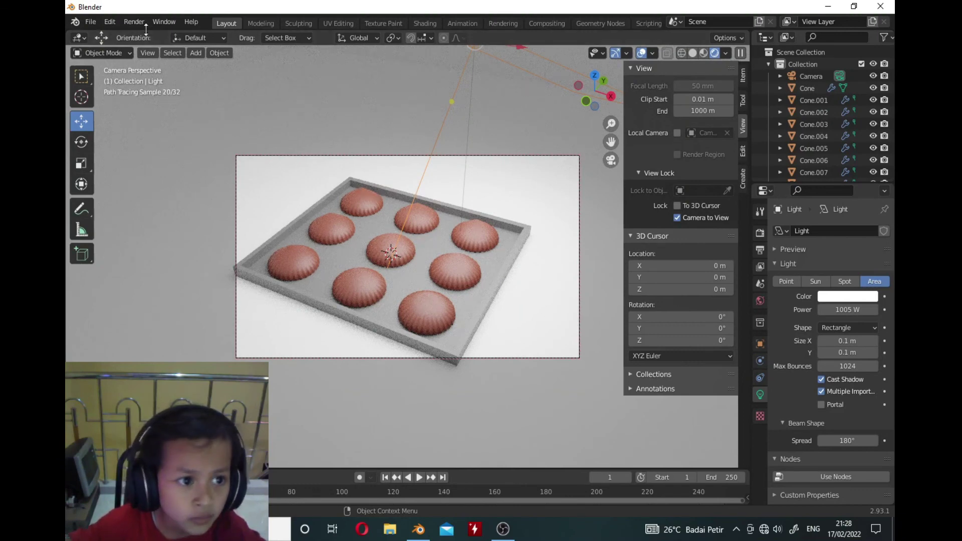
# Render the still image, save it as an RGBA PNG in the bnvcxxz folder, and close the render window
pyautogui.click(131, 20)
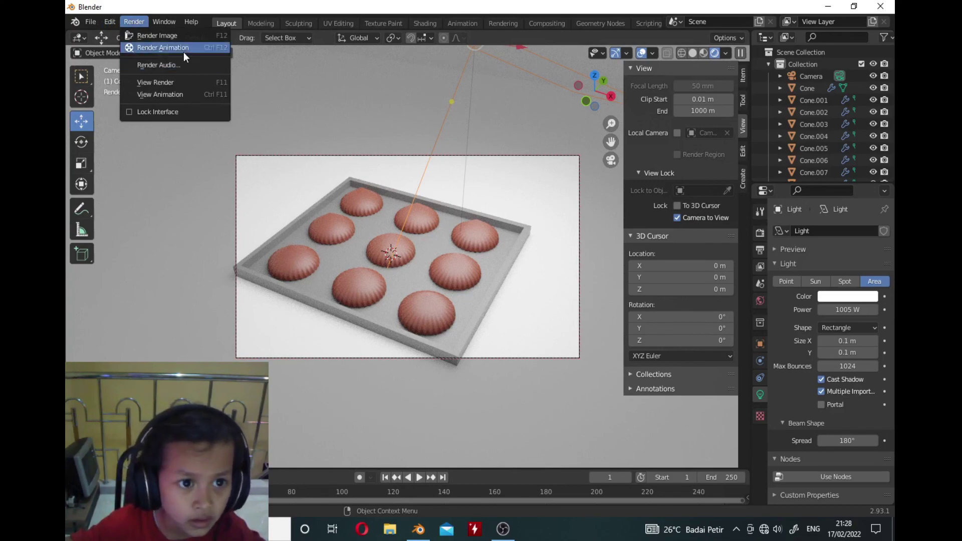
pyautogui.click(154, 35)
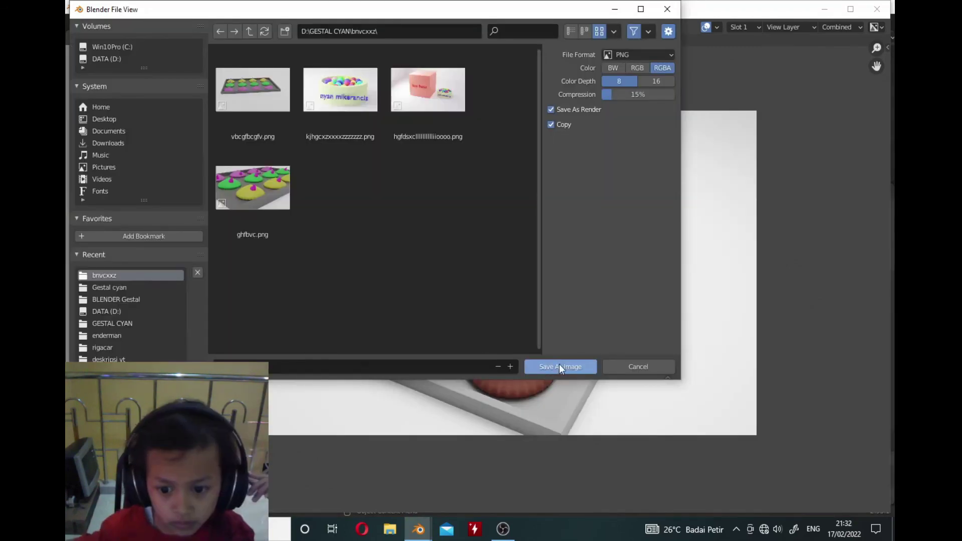
pyautogui.click(559, 364)
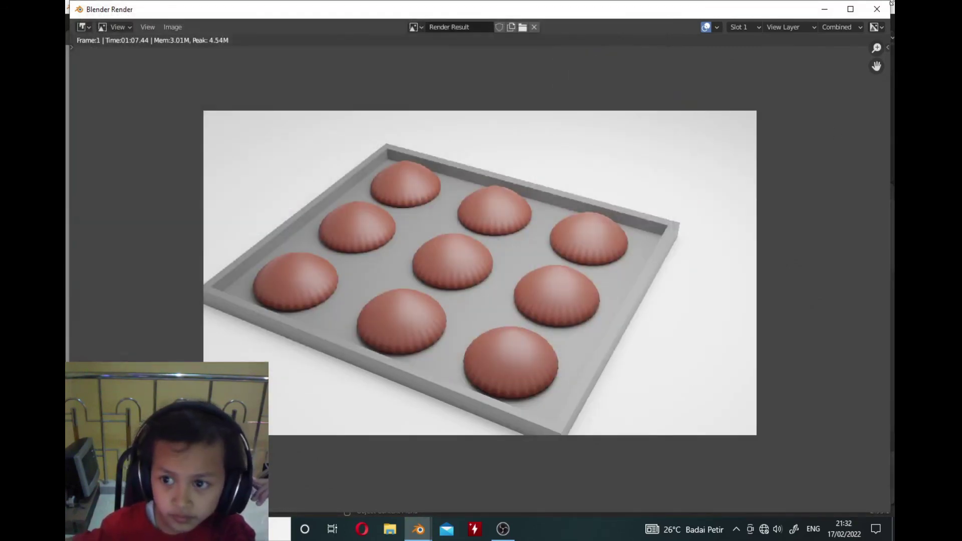
pyautogui.click(877, 9)
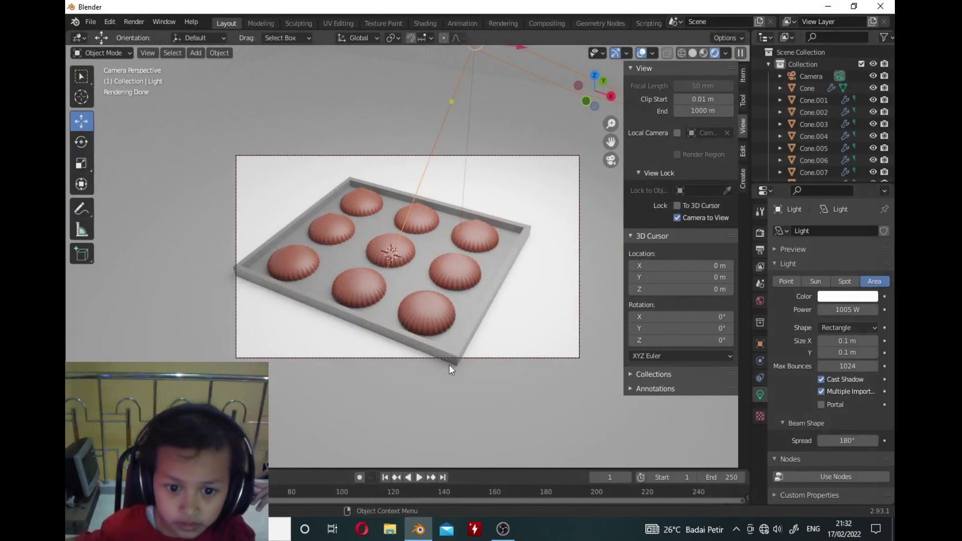
# Open the file commands for the current project
pyautogui.click(92, 23)
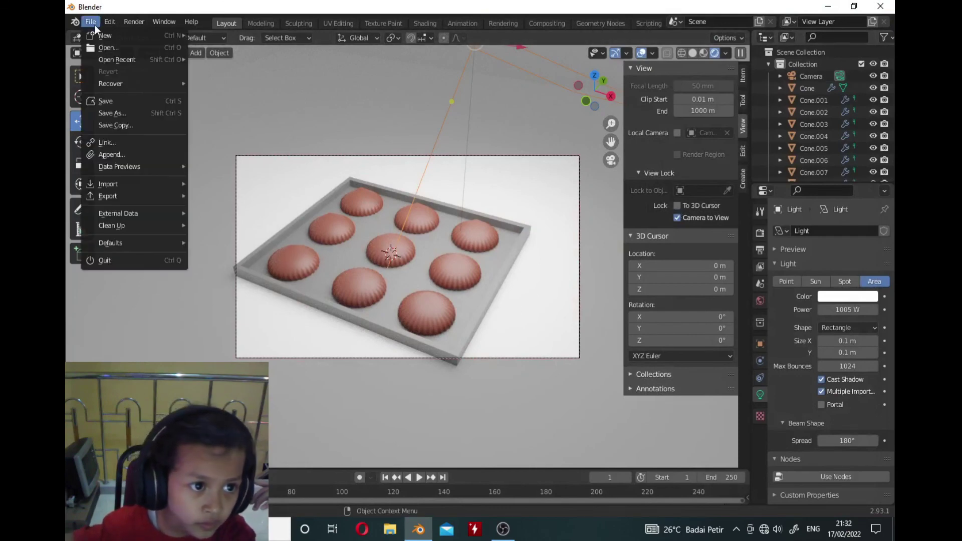